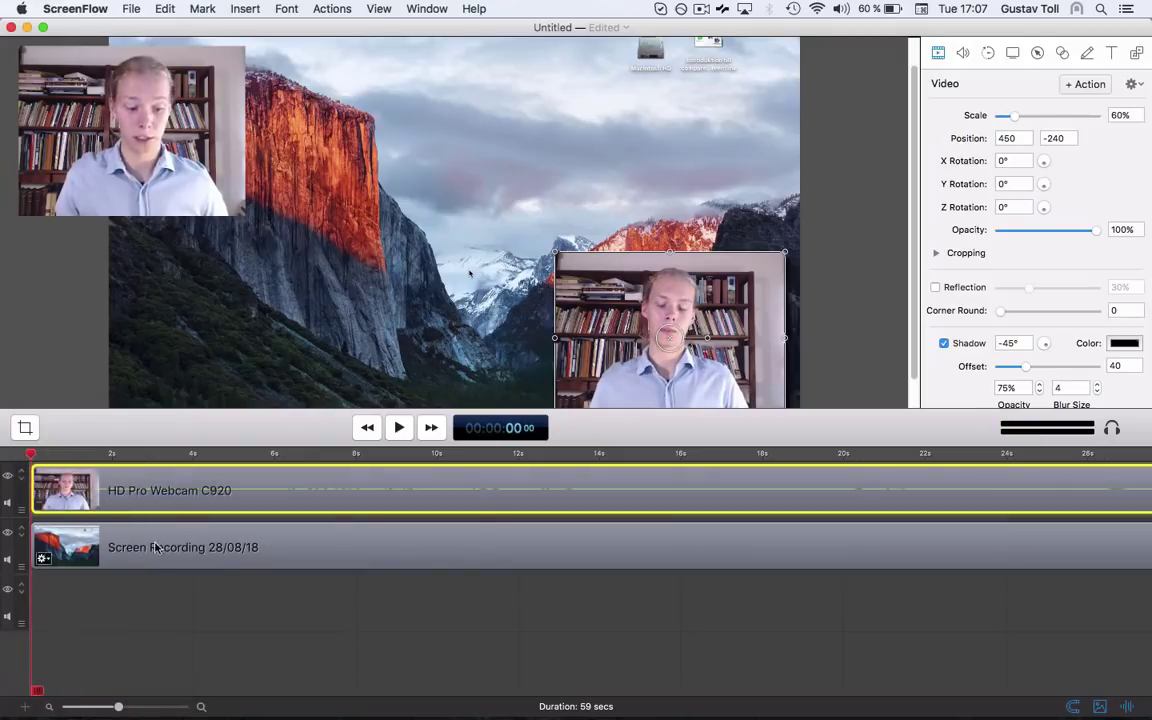
Step: Preview the start of the HD Pro Webcam C920 clip, and jump to the end of the project and back to its start
click(40, 548)
click(40, 495)
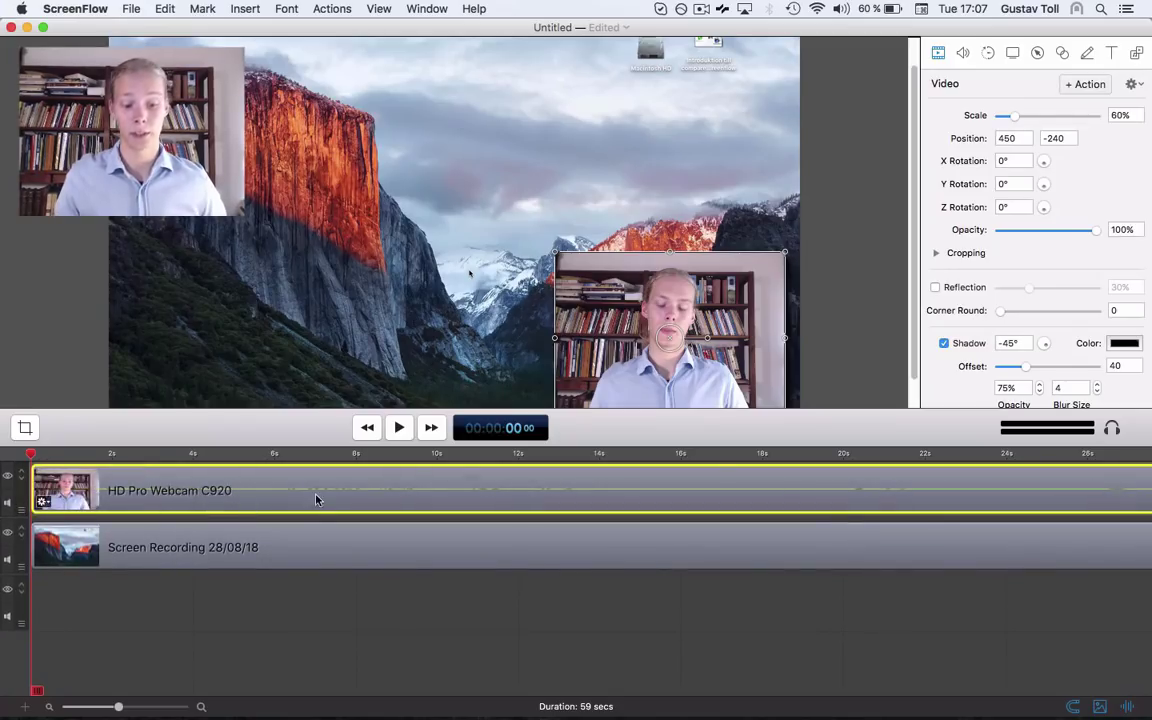
click(399, 429)
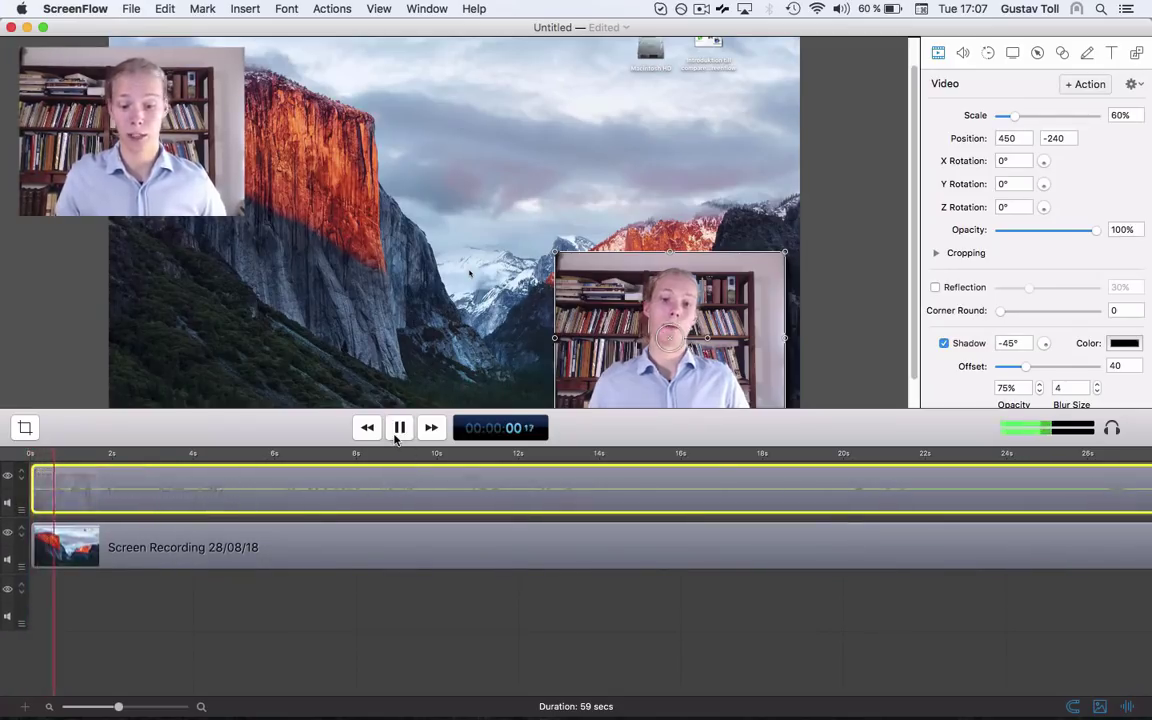
click(397, 430)
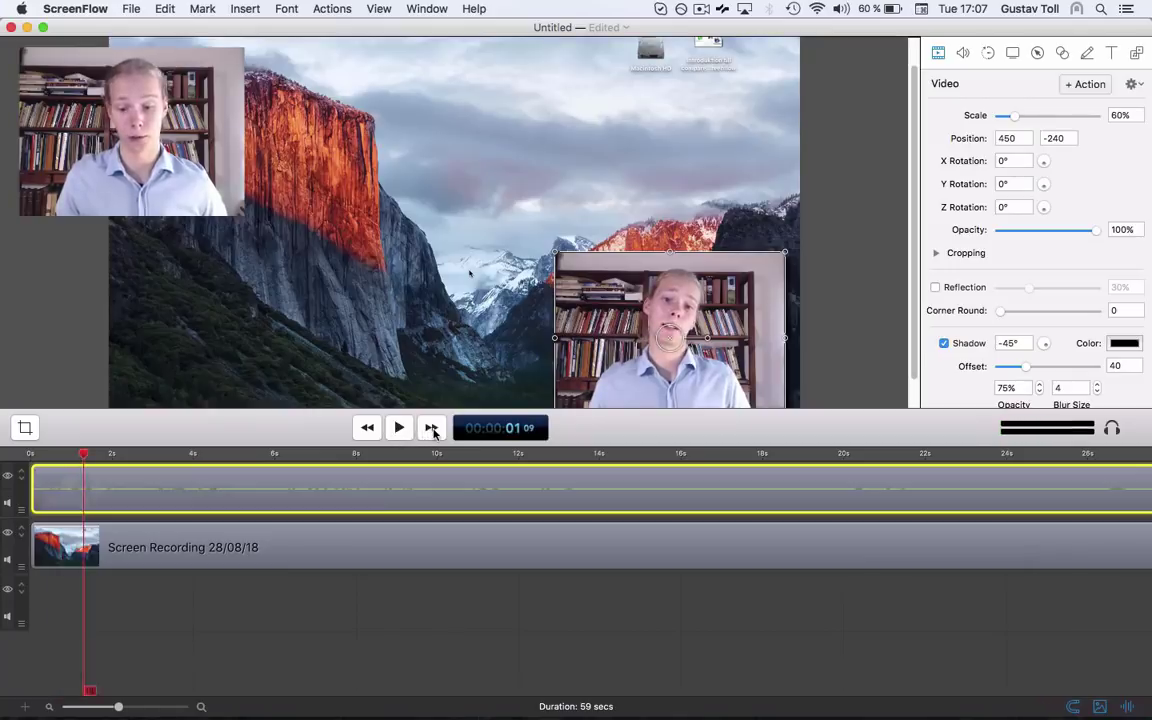
click(429, 429)
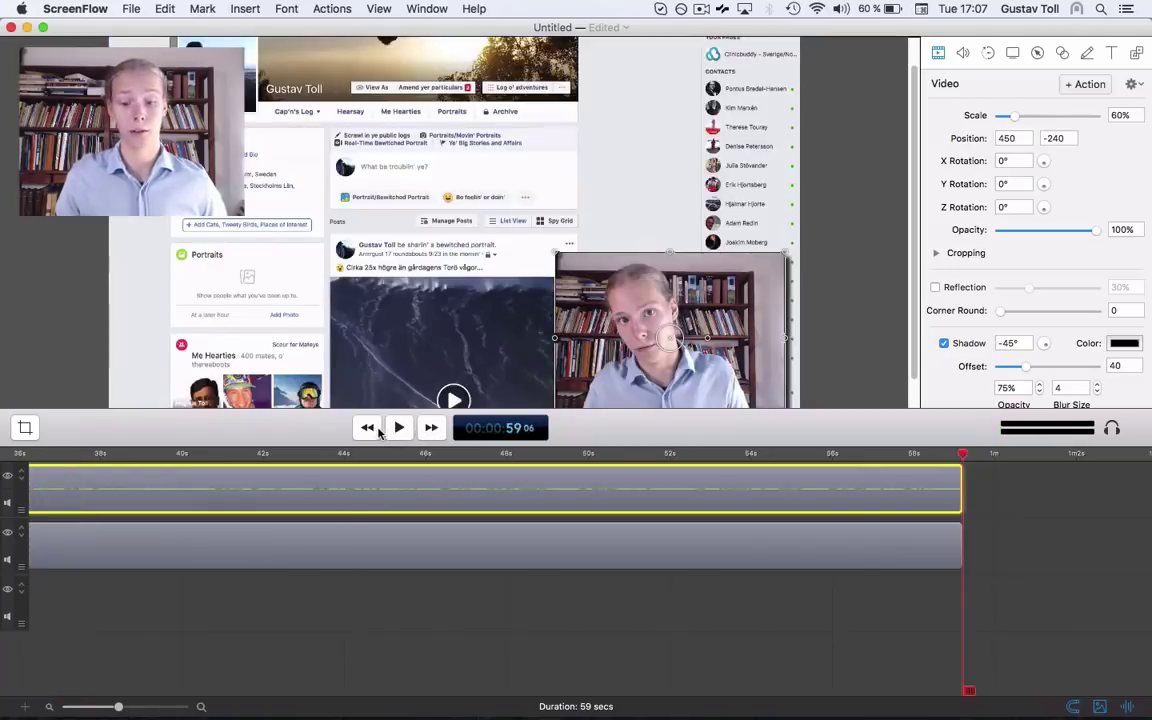
click(372, 428)
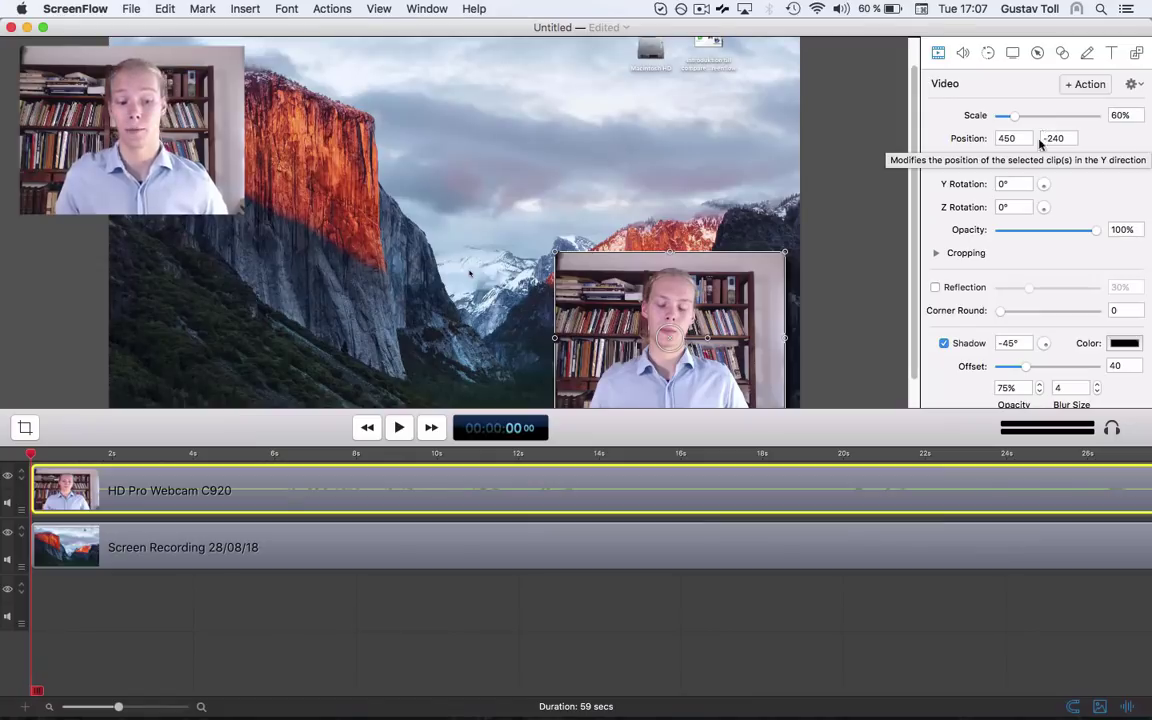
Step: Examine the settings categories available for the webcam clip, including audio, video motion, screen recording, callouts, annotations and text
click(172, 532)
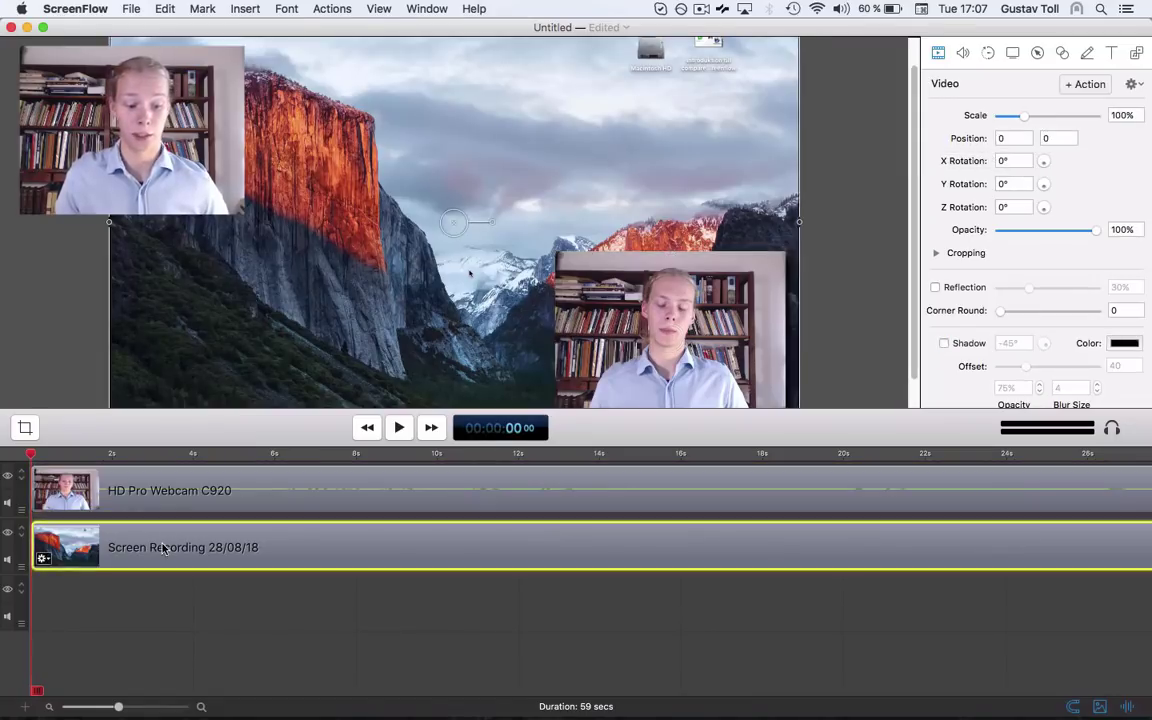
click(134, 505)
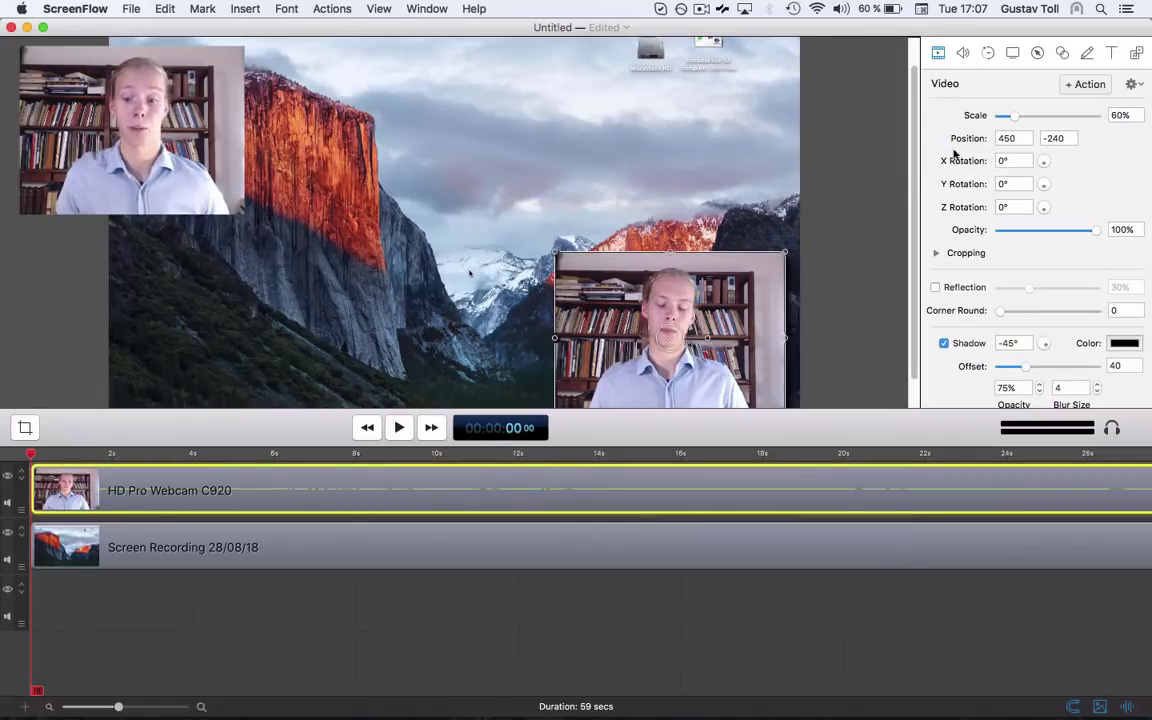
click(963, 53)
click(986, 55)
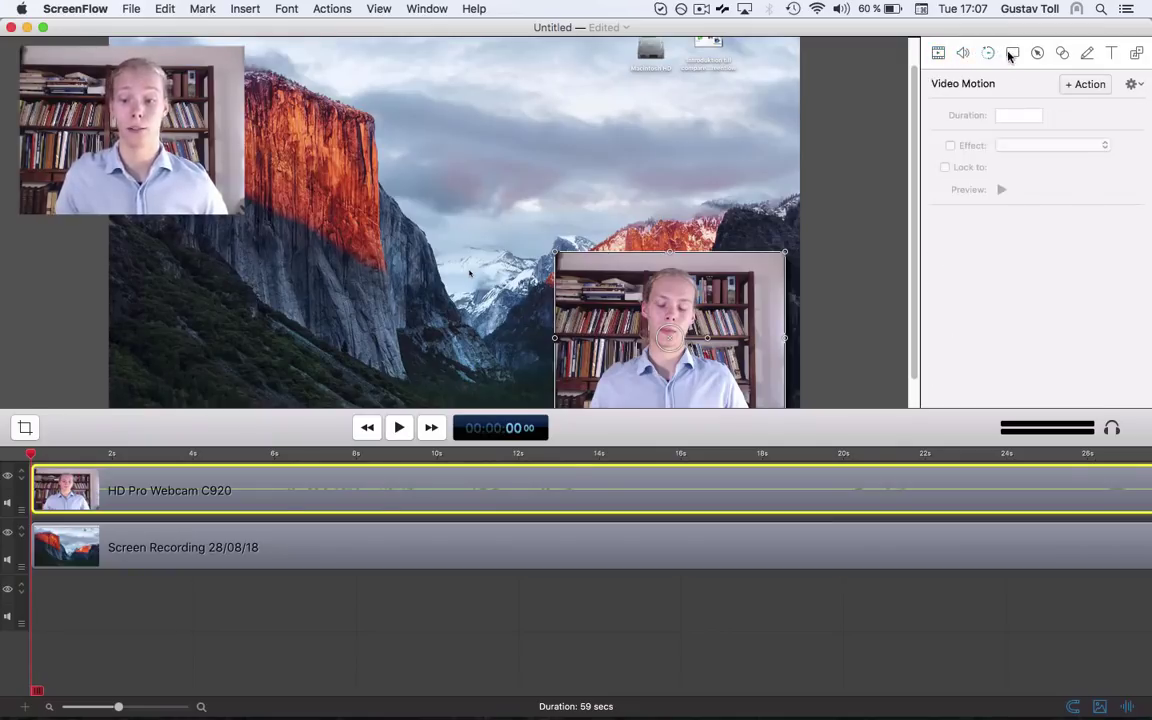
click(1012, 53)
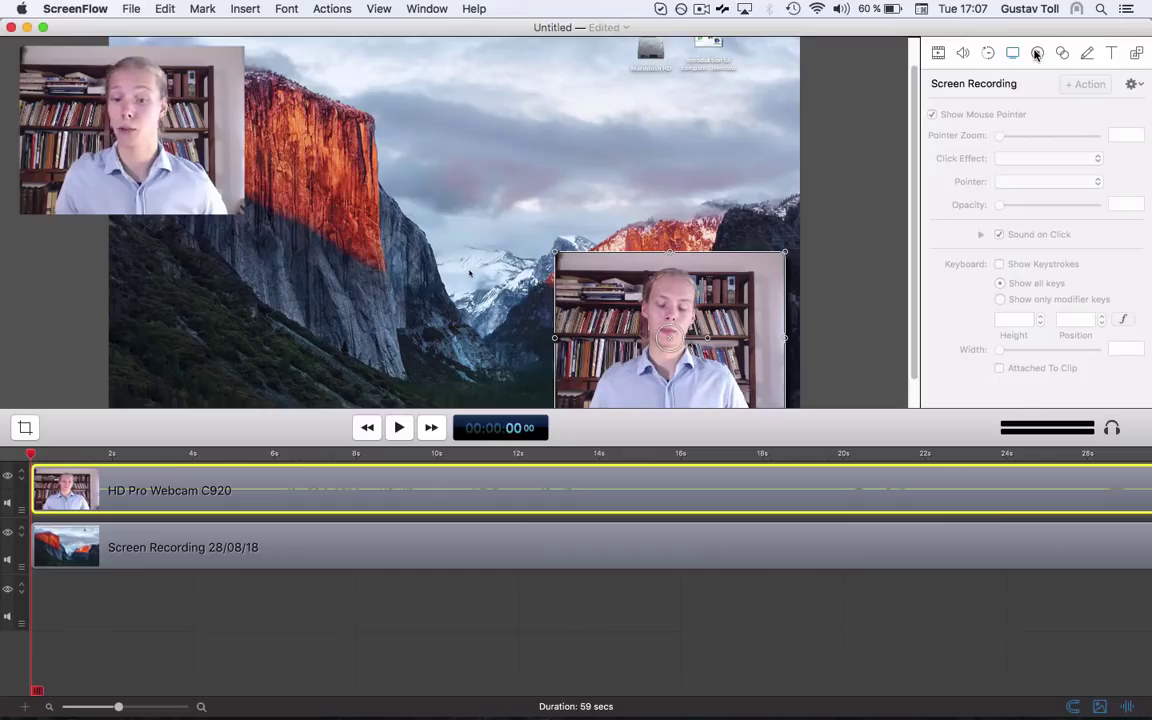
click(1037, 53)
click(1062, 53)
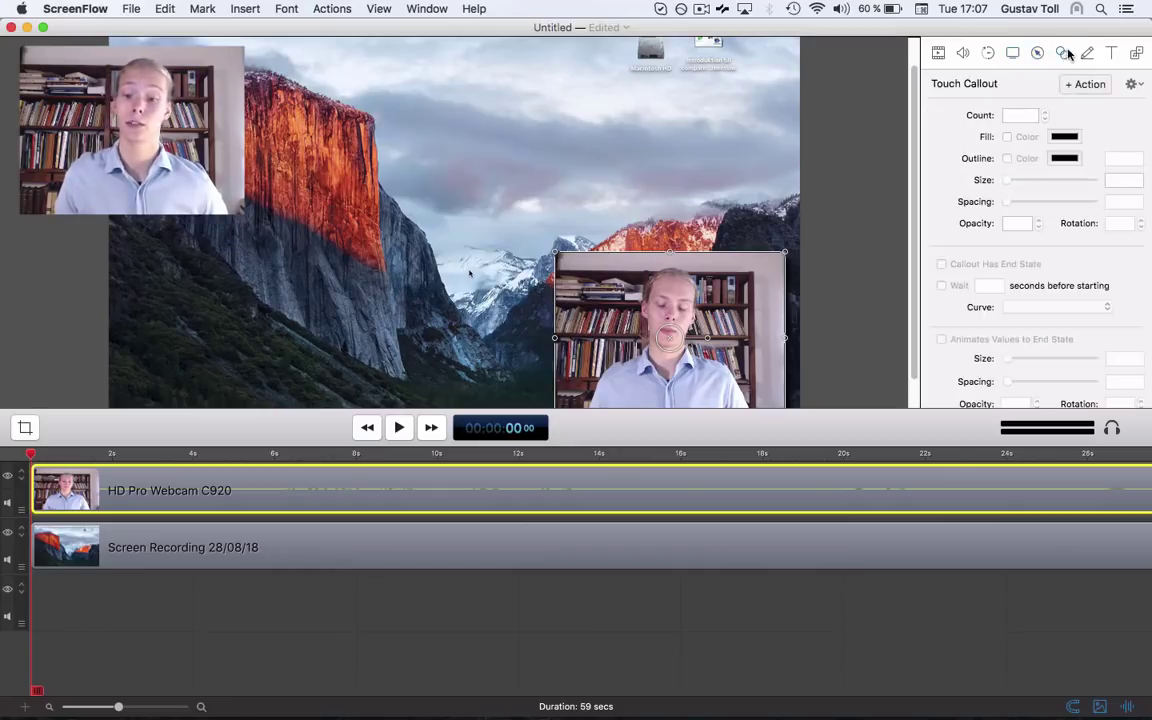
click(1085, 53)
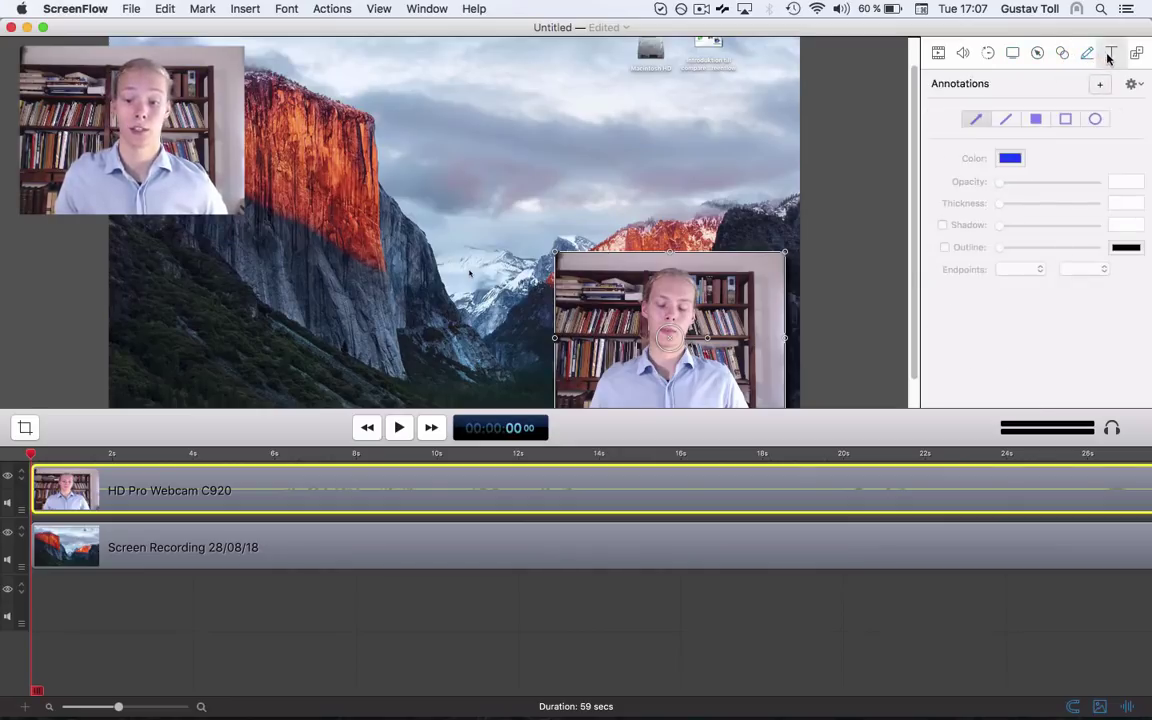
click(1108, 56)
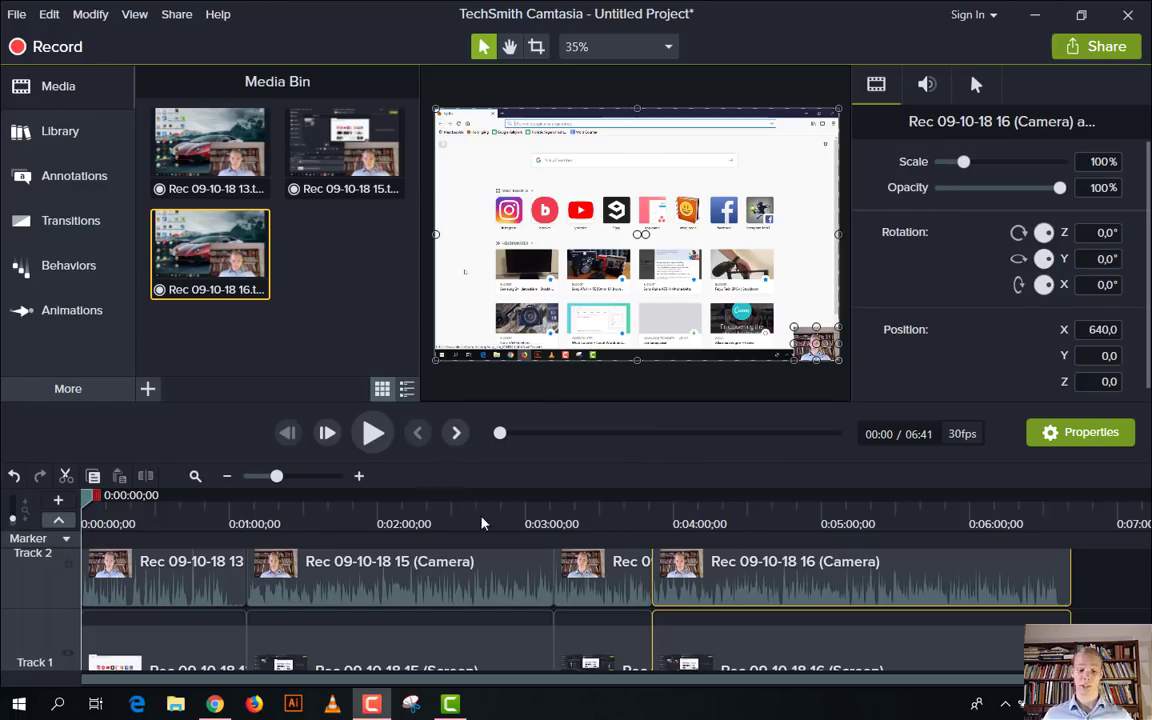
Step: Switch to the Camtasia project, enlarge the timeline area, zoom the timeline out and select the Rec 09-10-18 13 camera clip
drag(549, 403, 588, 355)
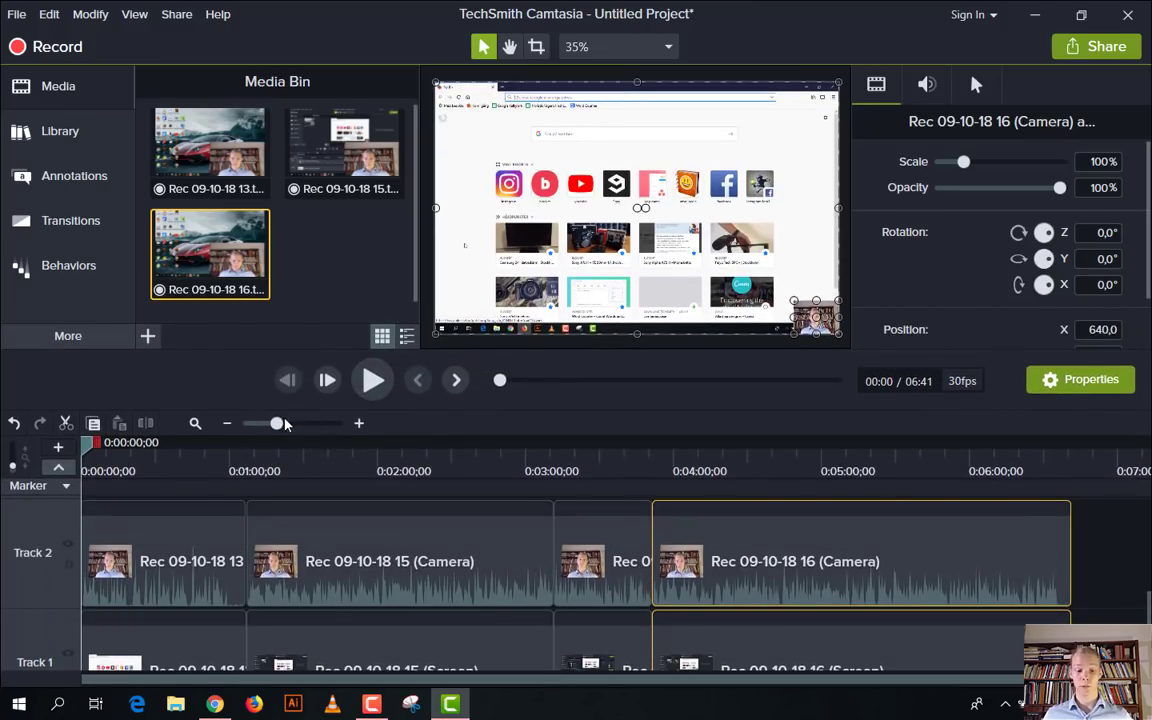
mouse_move(276, 423)
mouse_down()
mouse_move(314, 424)
mouse_move(270, 425)
mouse_up()
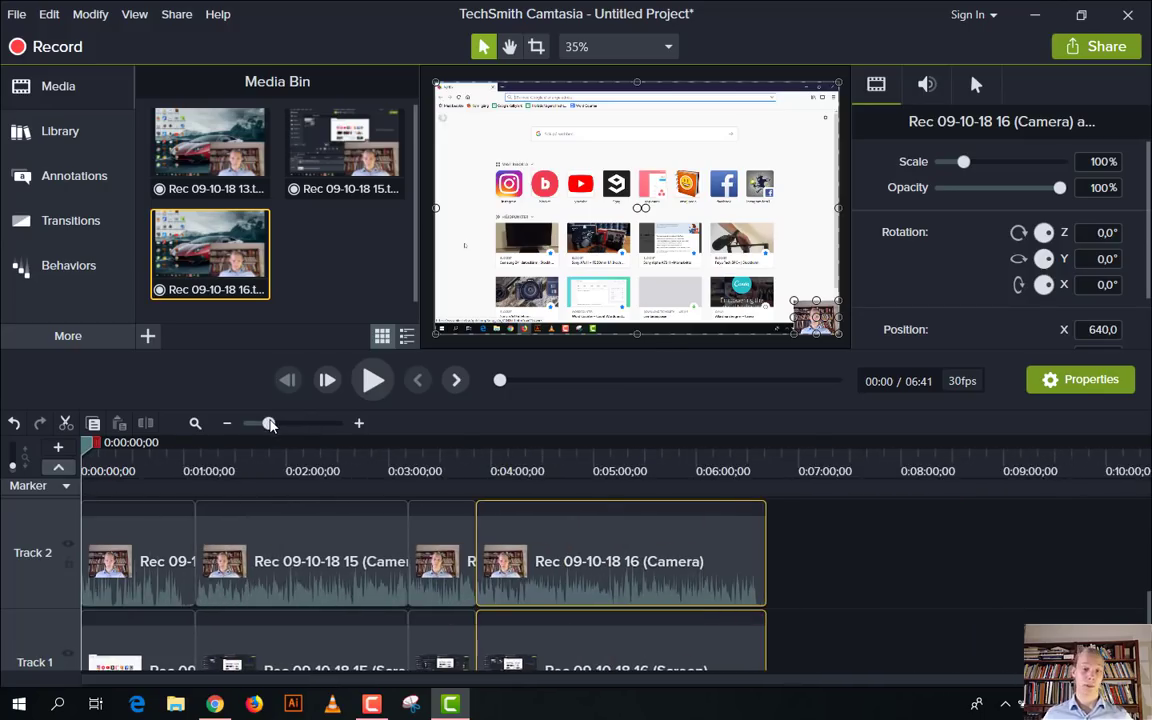
click(134, 537)
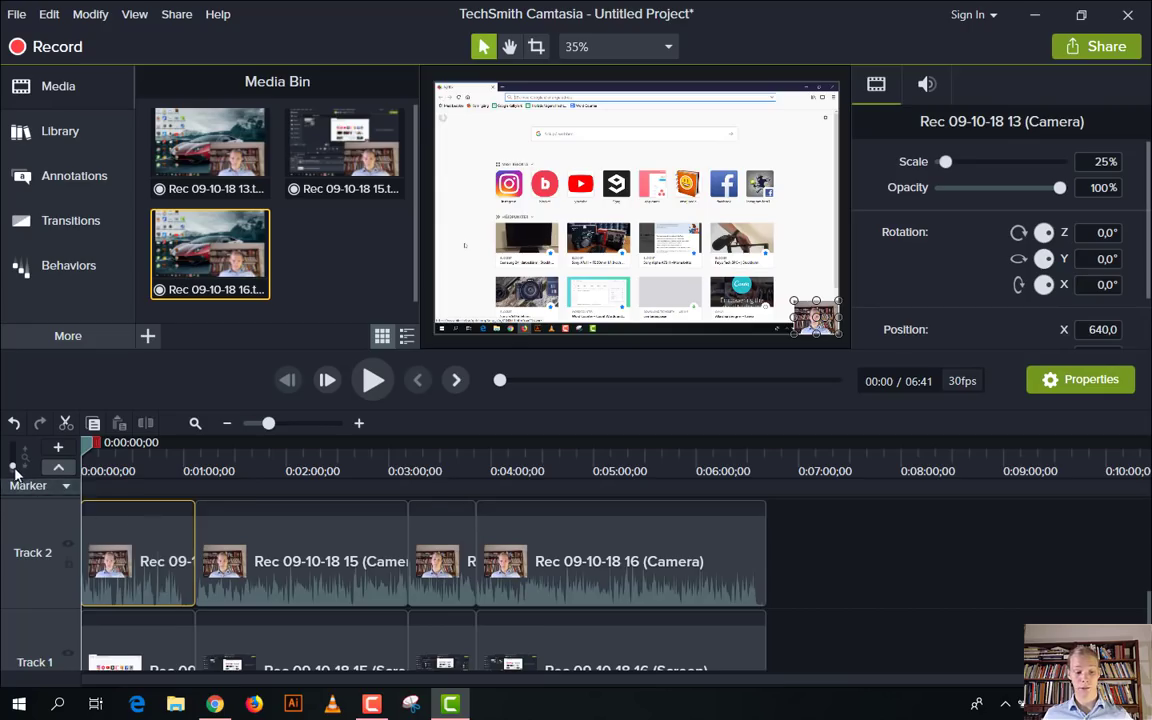
Step: Increase the timeline's track height and zoom in until the Rec 09-10-18 13 camera clip fills most of the timeline's width
drag(13, 472, 13, 471)
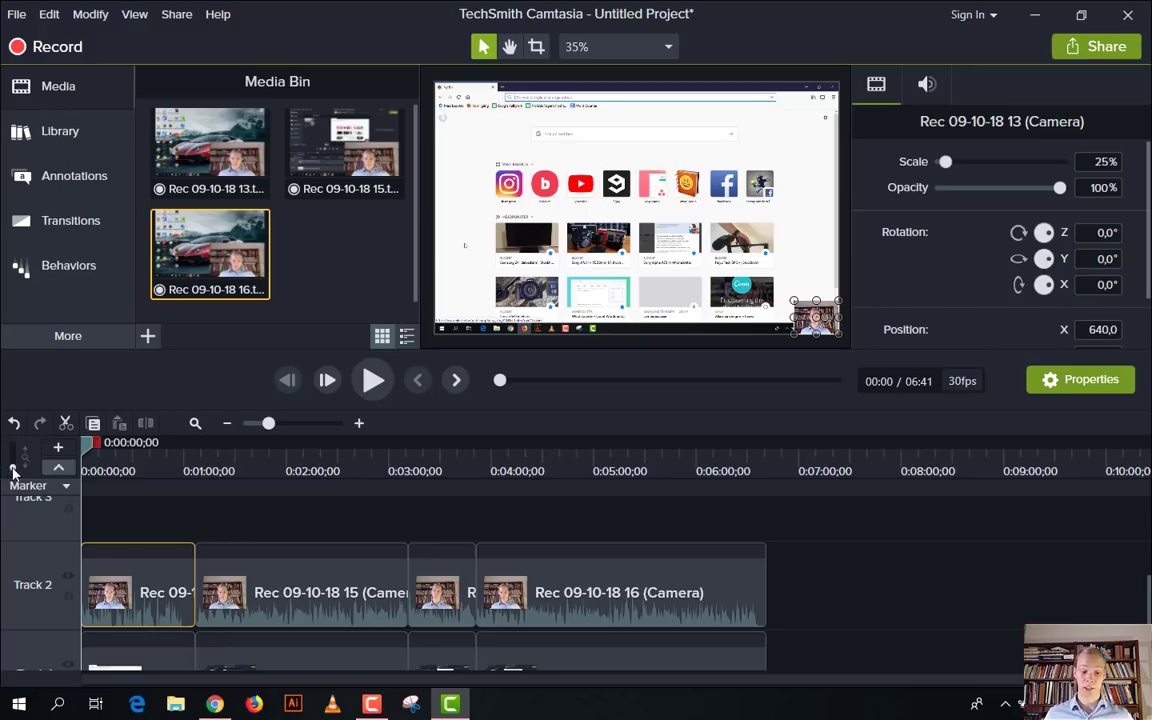
scroll(14, 470, down, 3)
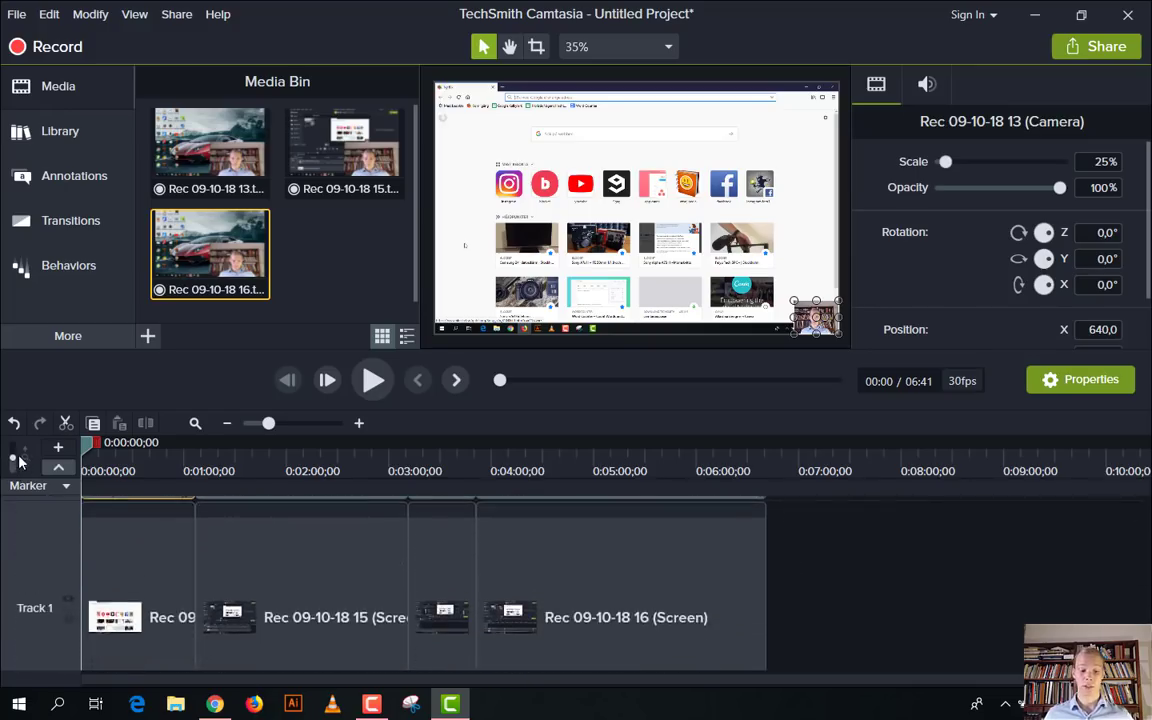
scroll(186, 586, up, 3)
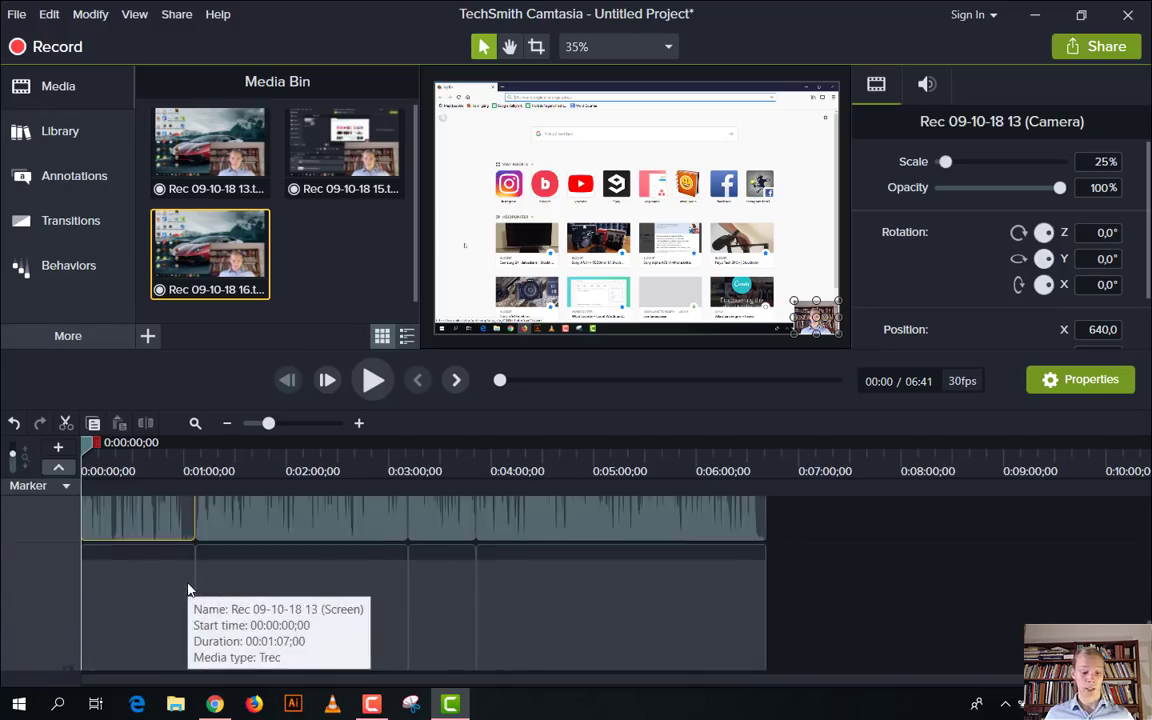
click(363, 574)
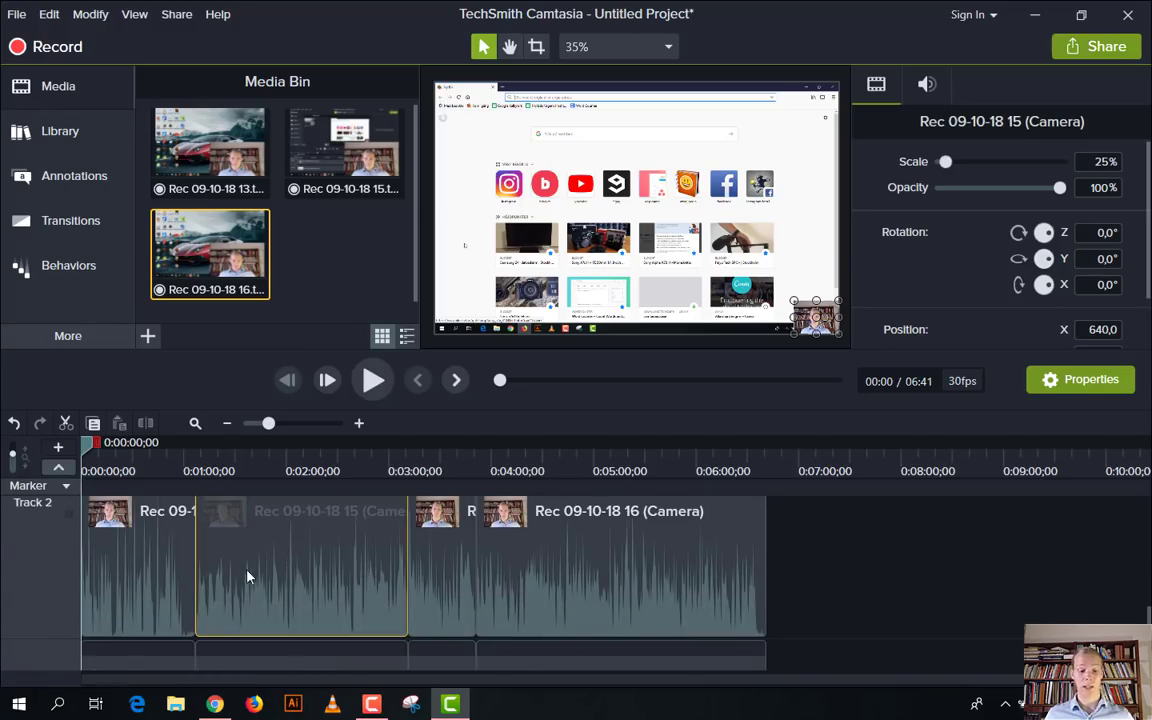
drag(252, 574, 238, 480)
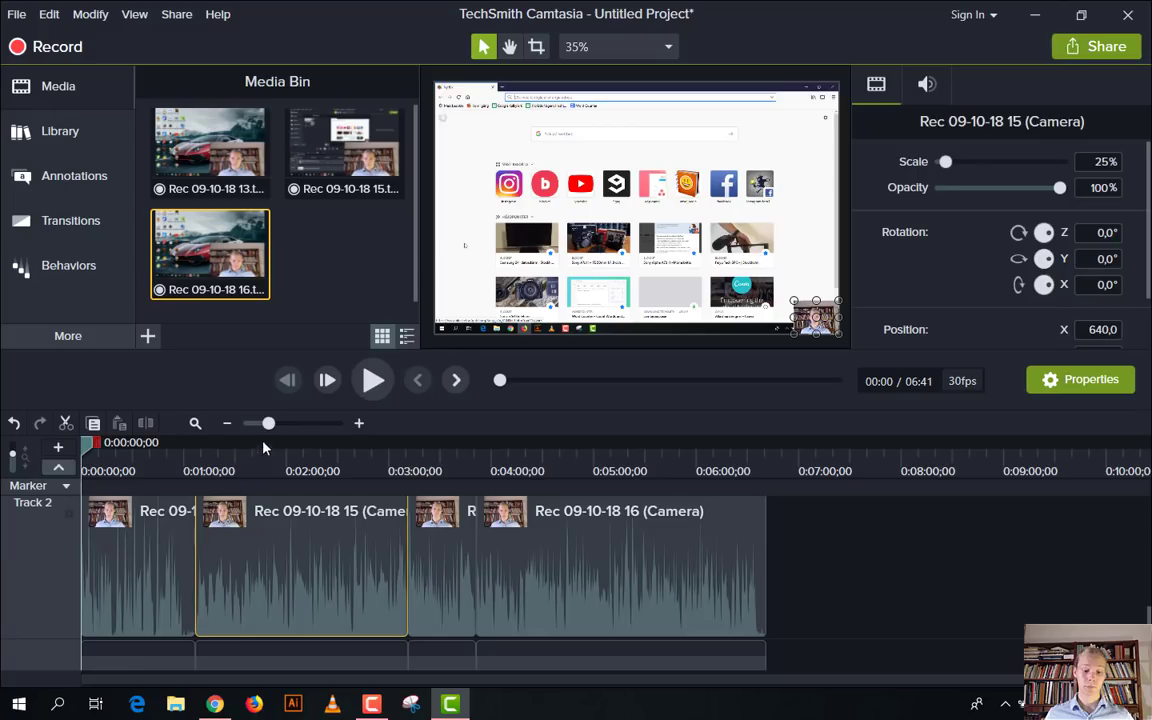
drag(268, 430, 292, 430)
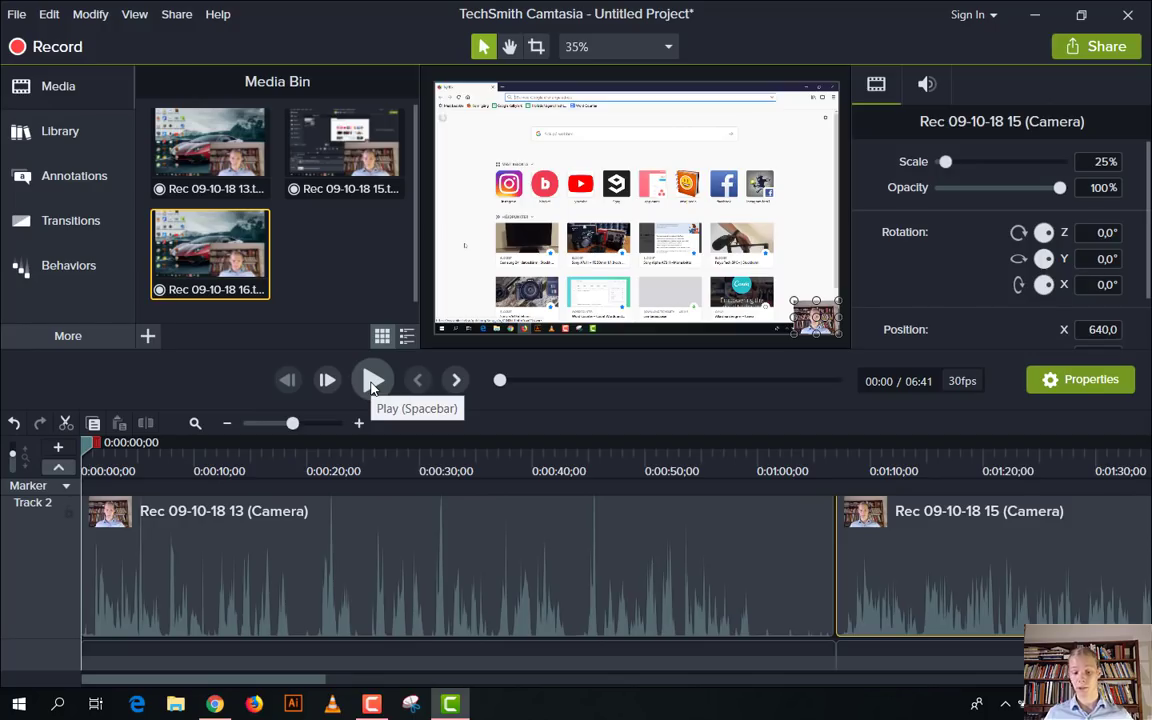
Step: Try the previous and next media controls, and step the playhead forward frame by frame to 0:00:00;05
click(456, 380)
click(420, 381)
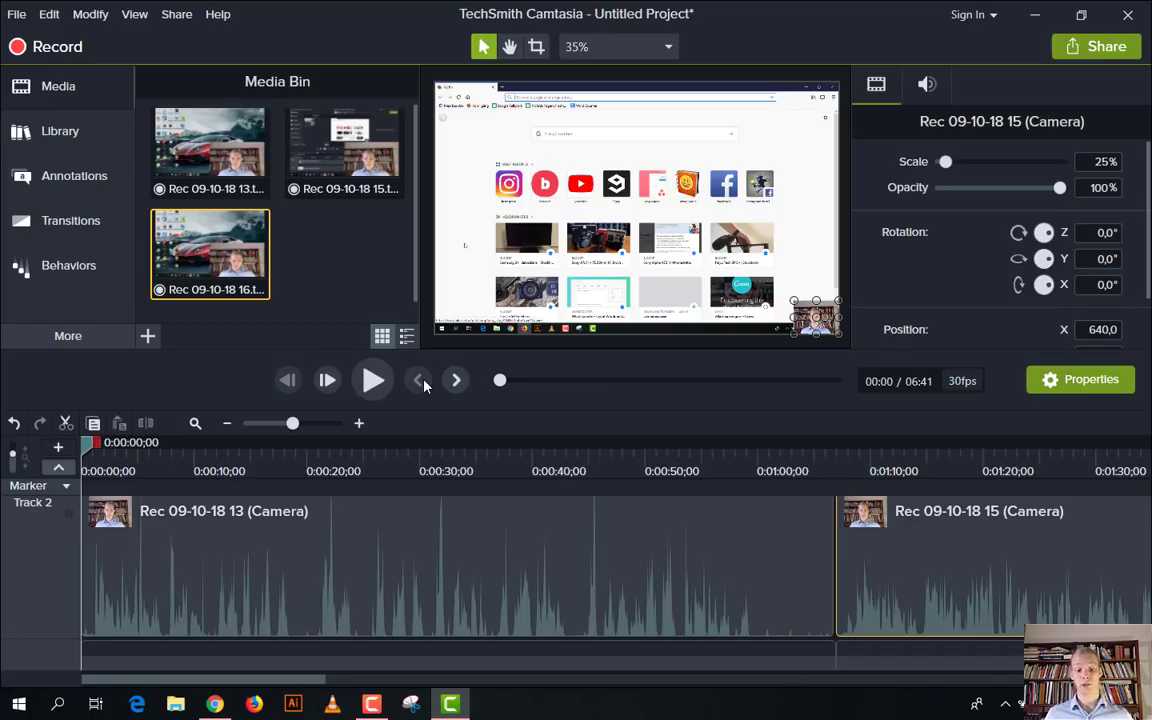
click(328, 381)
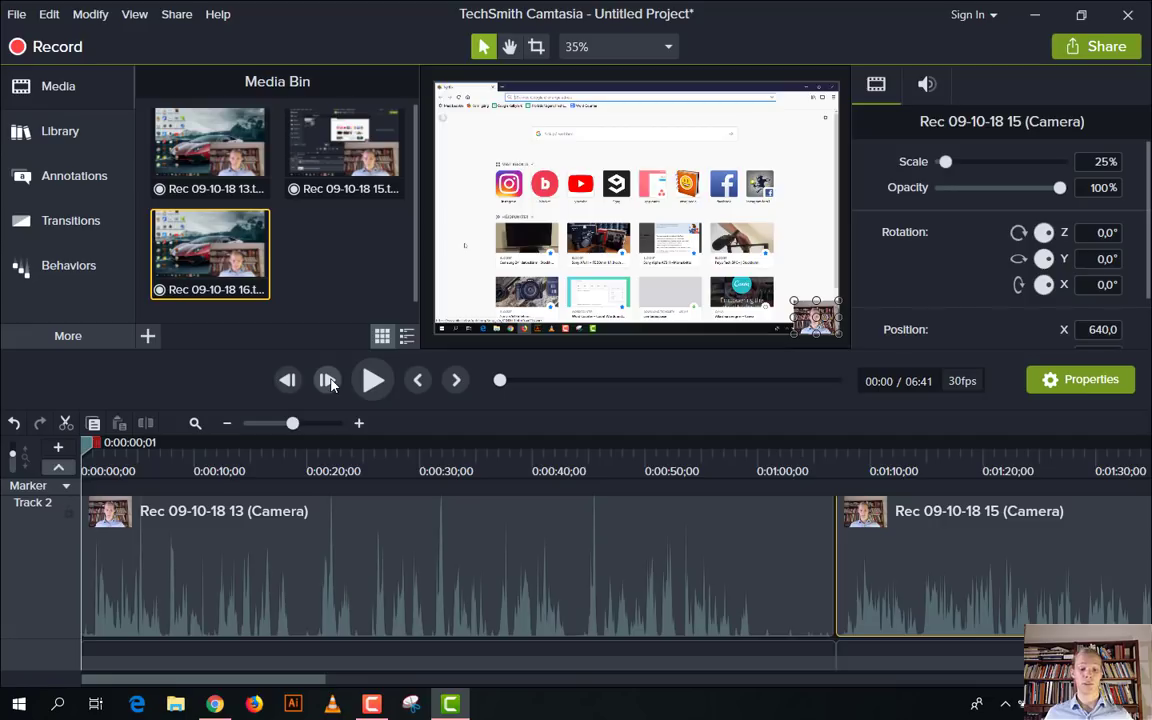
click(328, 381)
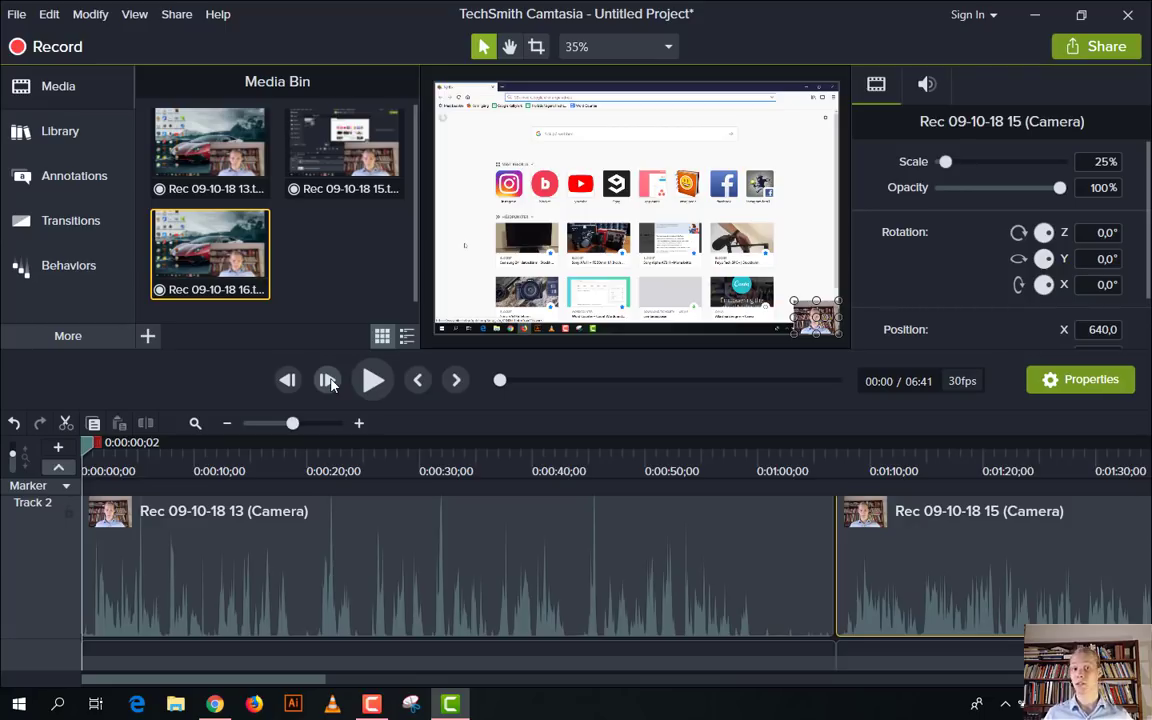
click(328, 381)
click(328, 381)
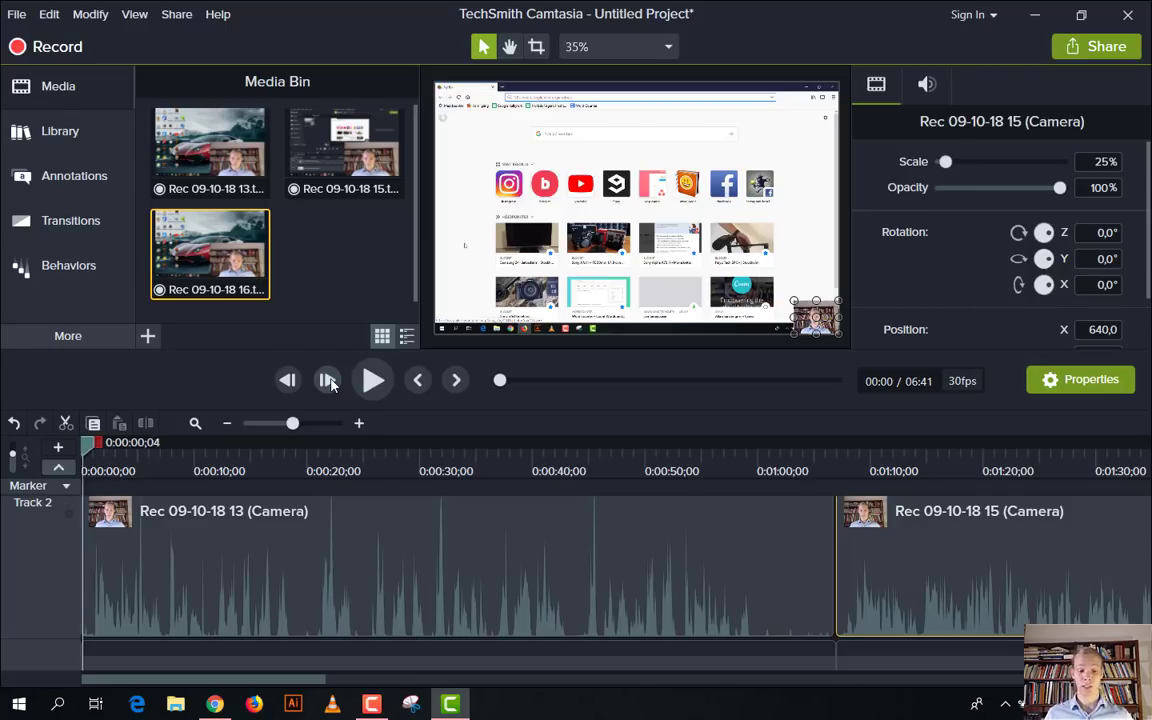
click(328, 381)
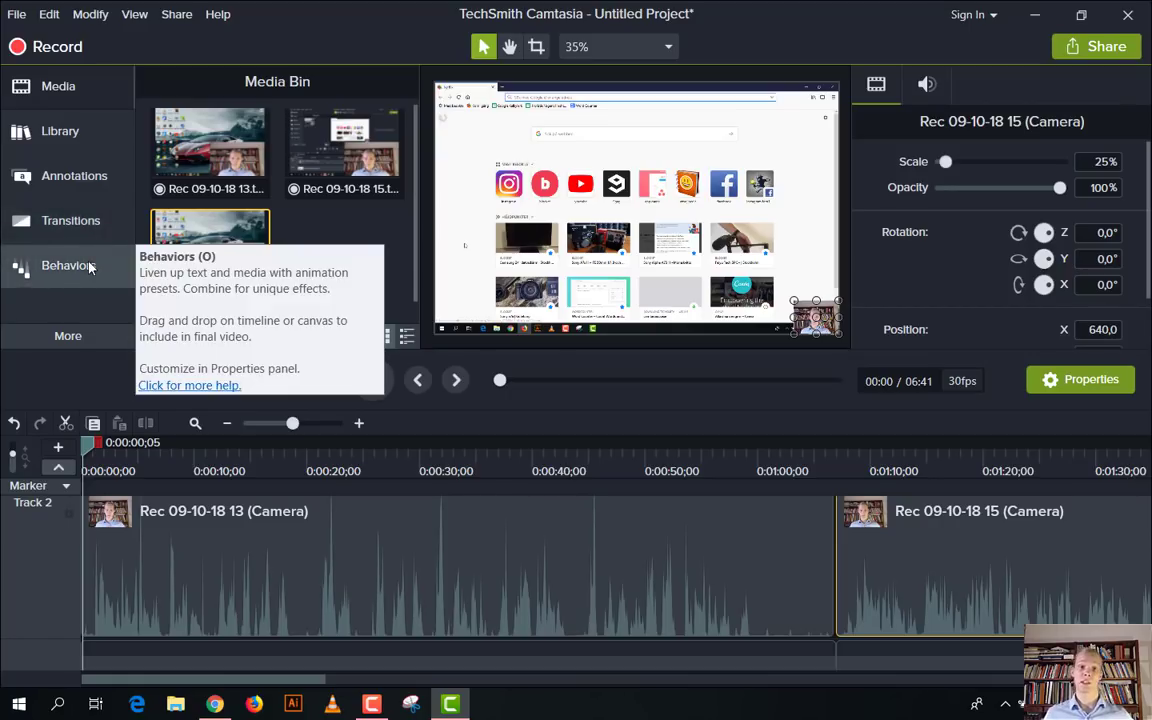
Step: Browse the Camtasia 2018 library, examining the Business icons and the Motion Backgrounds folder
click(74, 134)
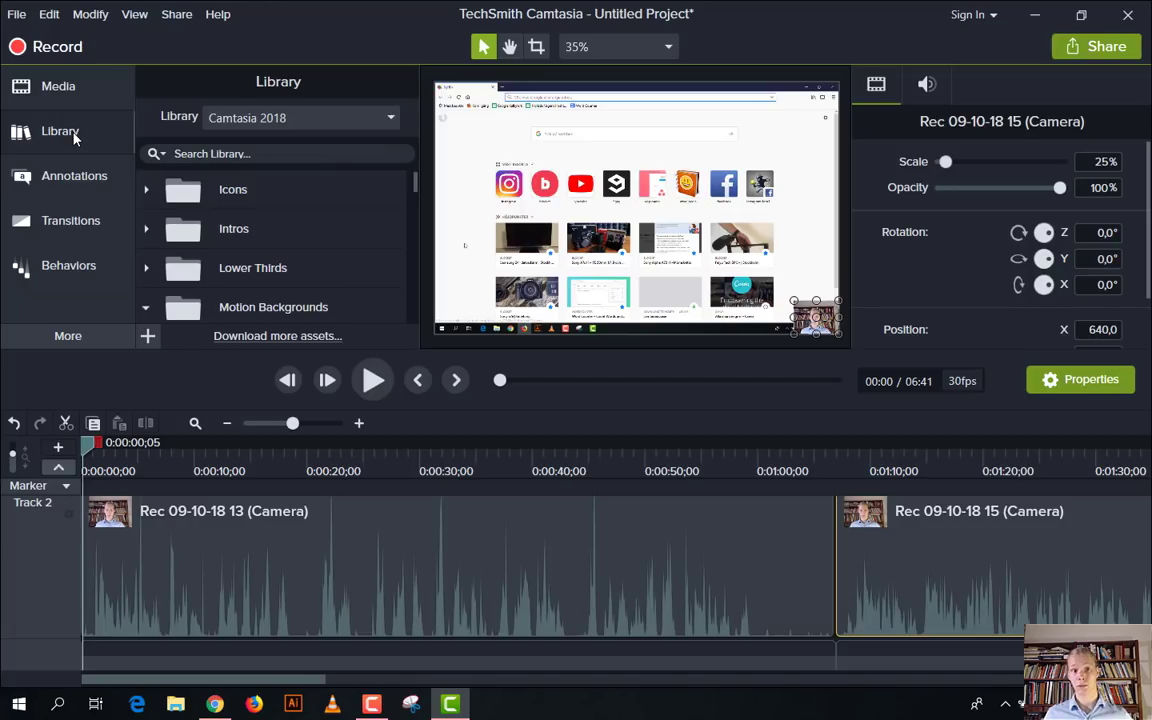
click(147, 192)
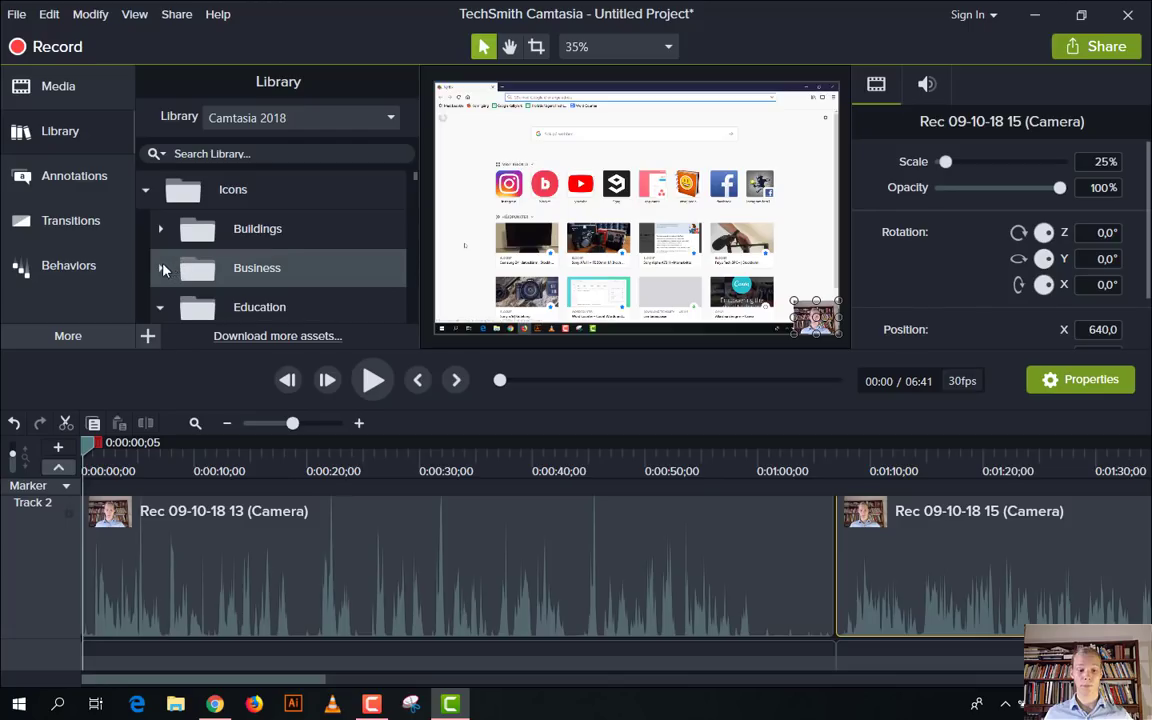
click(162, 269)
scroll(162, 269, down, 1)
scroll(150, 210, up, 1)
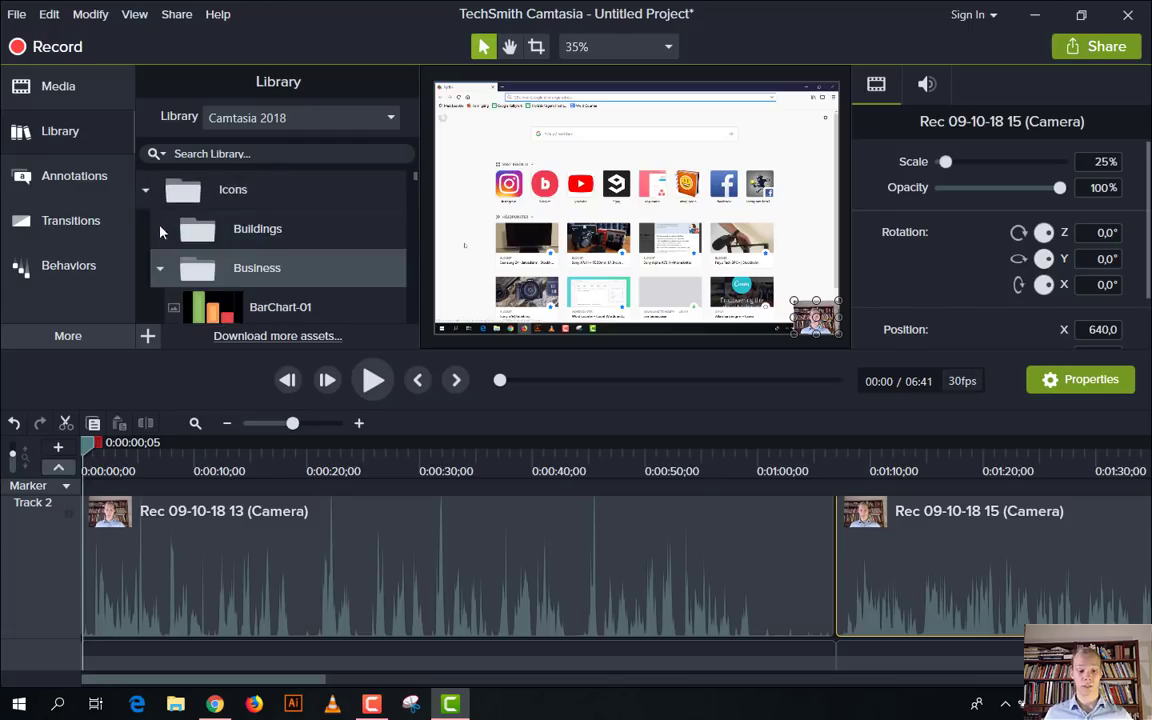
click(146, 192)
scroll(263, 243, down, 1)
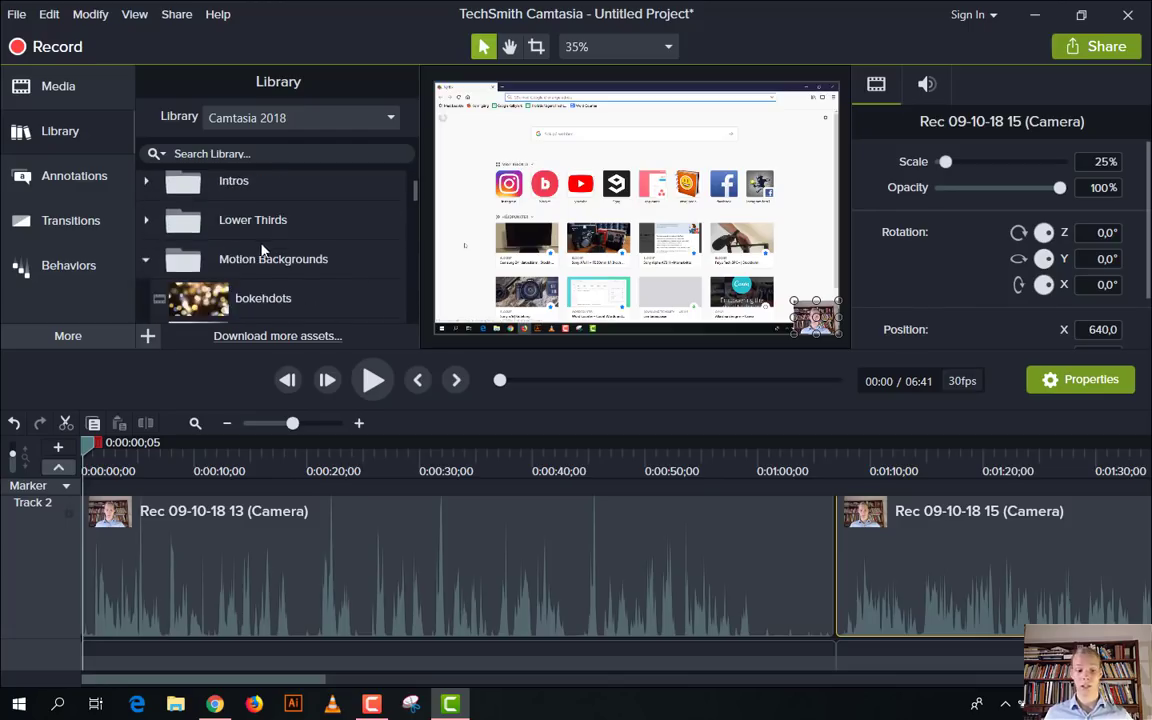
scroll(335, 260, down, 2)
mouse_move(278, 245)
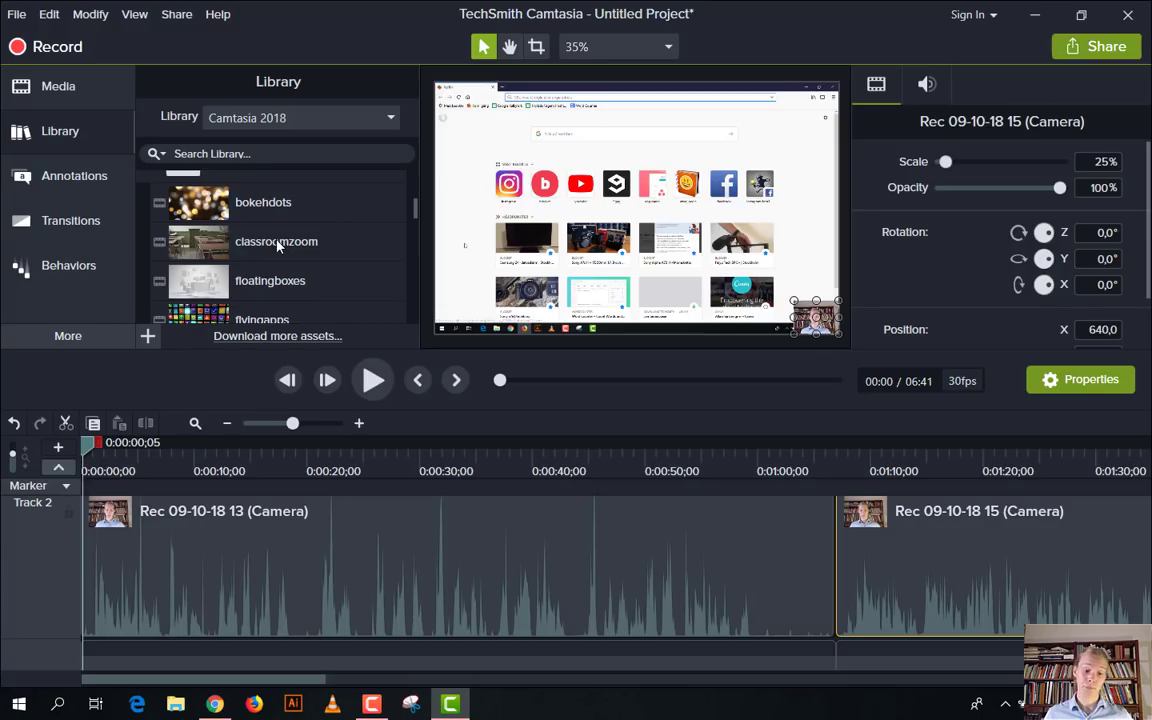
Step: Examine the annotation categories: callouts, arrows, shapes, blur and highlight, sketch motion and keystroke callouts
click(88, 190)
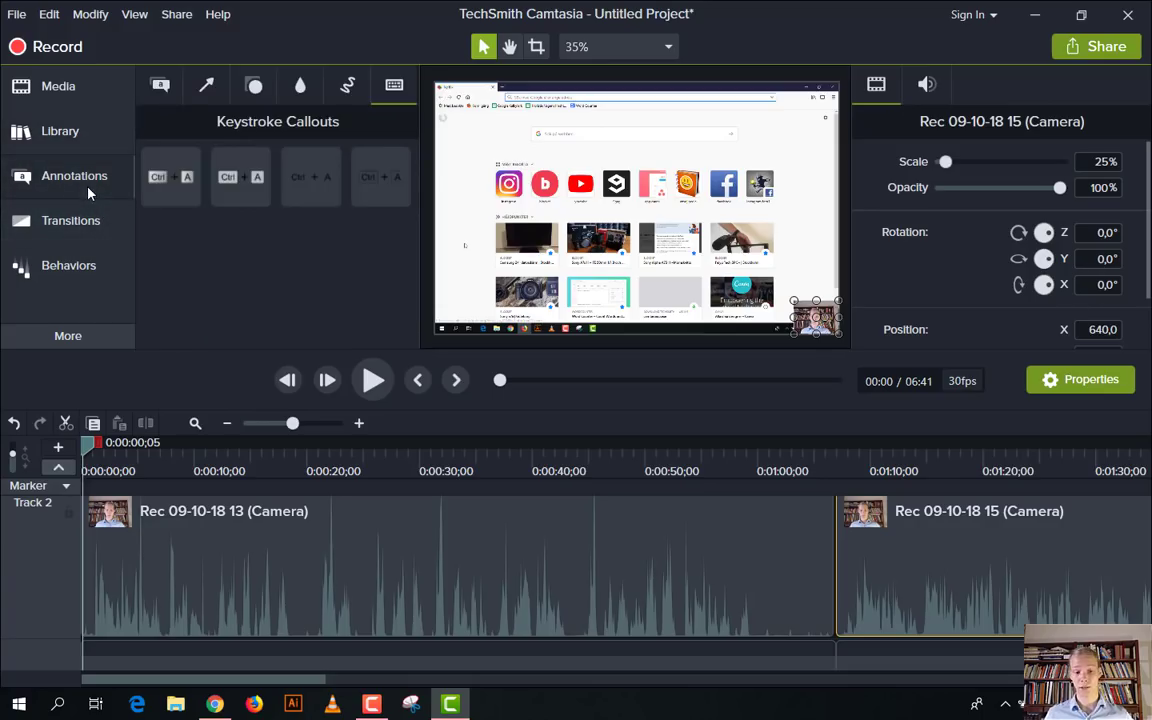
click(172, 90)
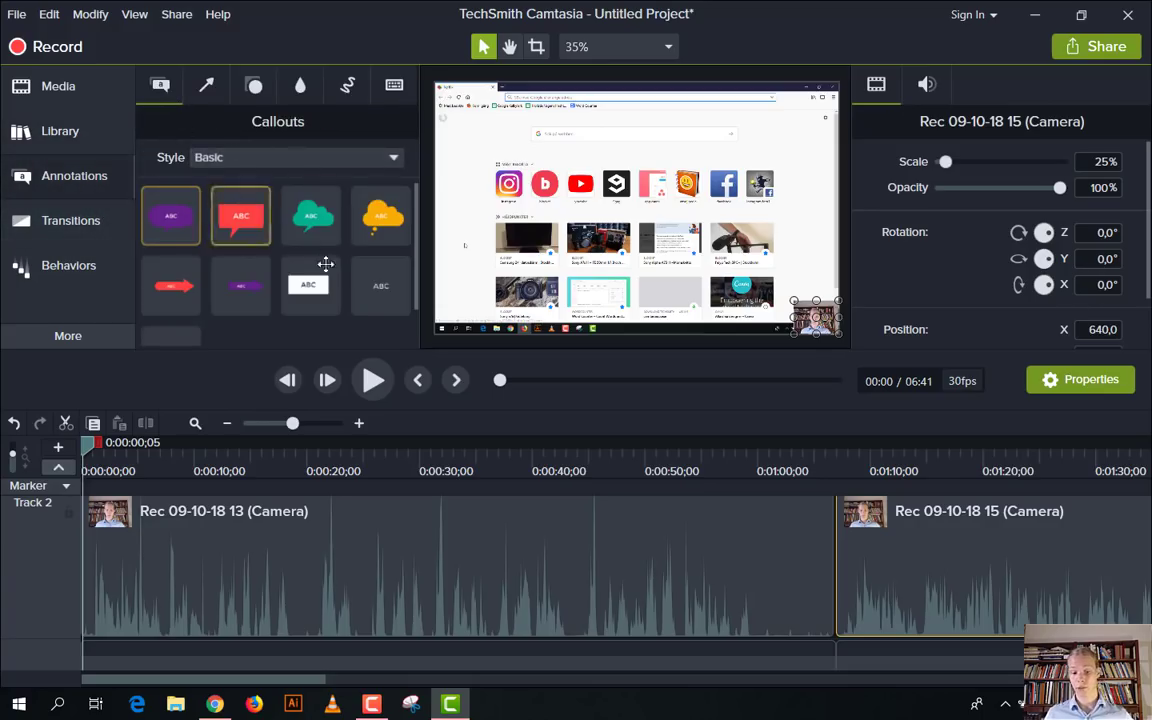
click(205, 86)
click(253, 86)
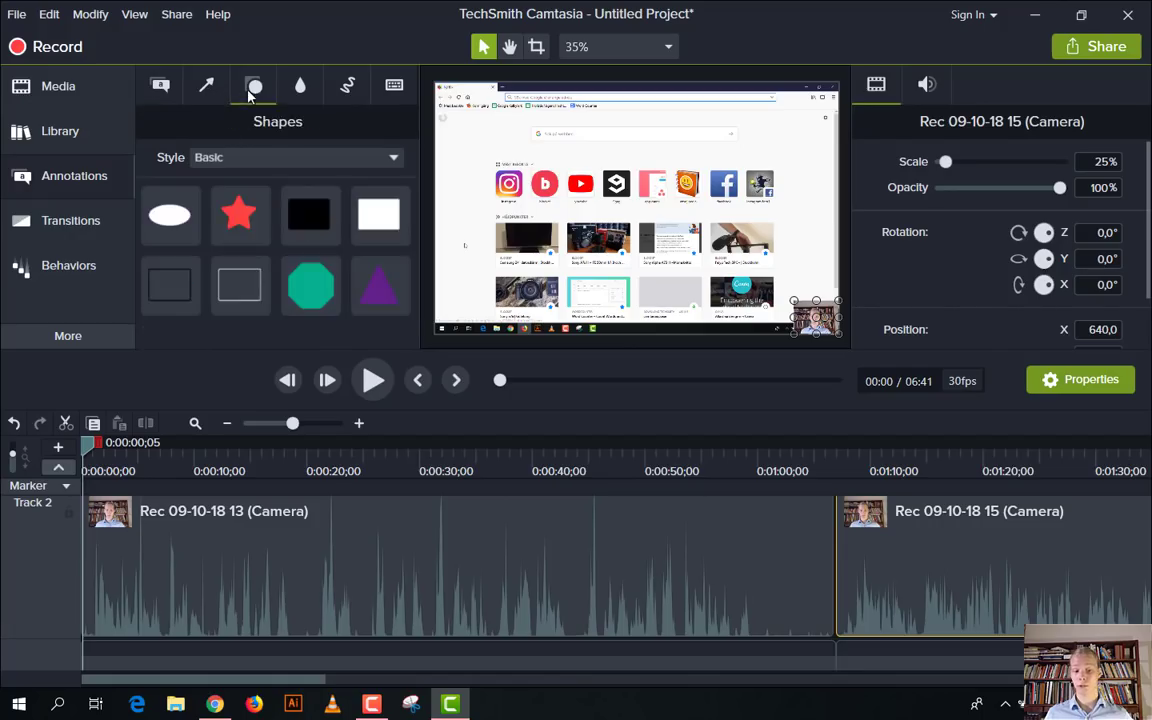
click(299, 86)
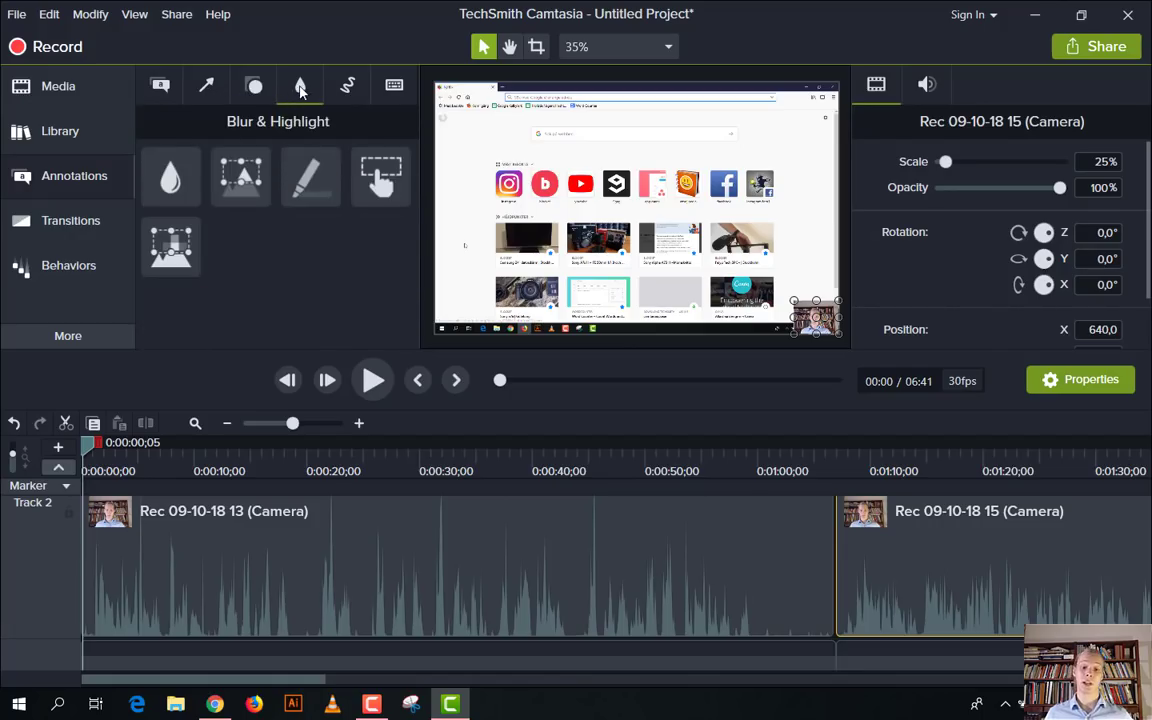
click(342, 88)
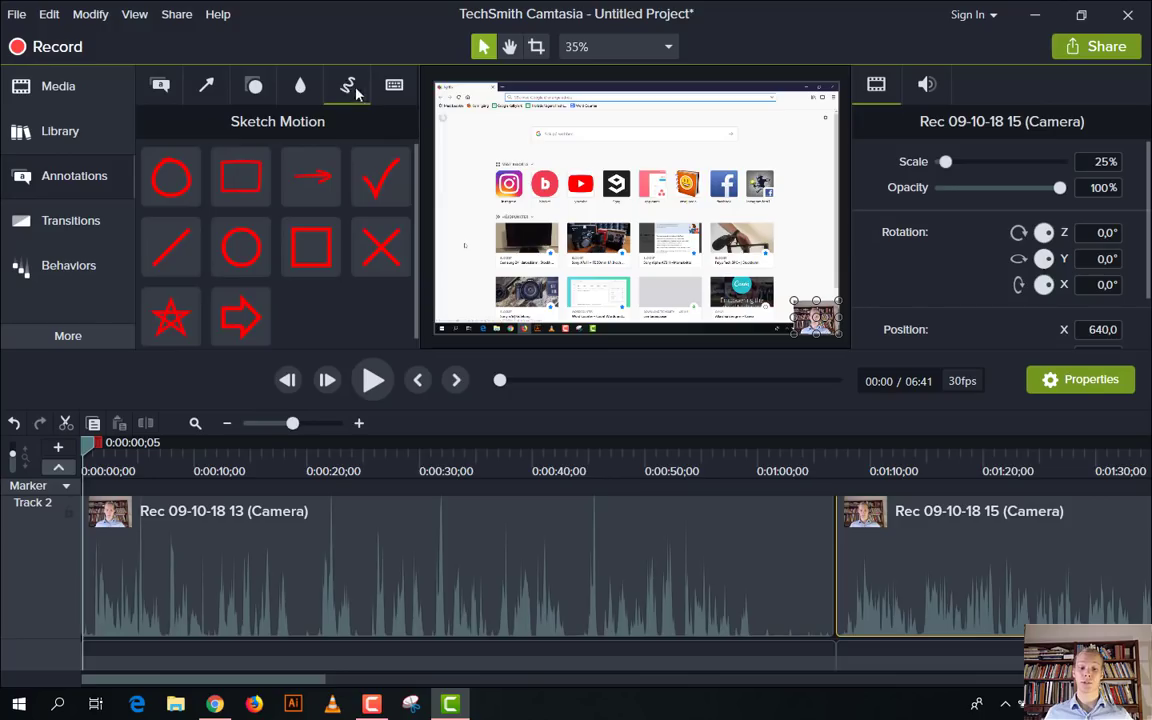
click(396, 90)
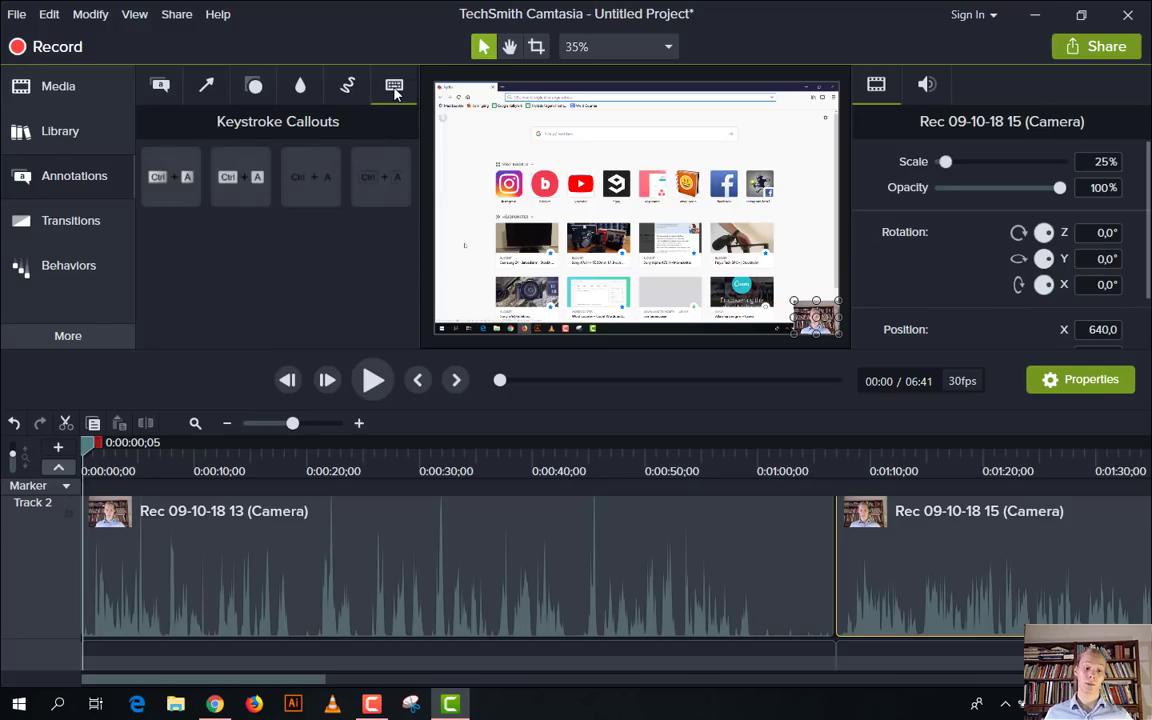
Step: Browse the available transitions and behaviors, and return to the annotations
click(71, 220)
scroll(260, 220, down, 1)
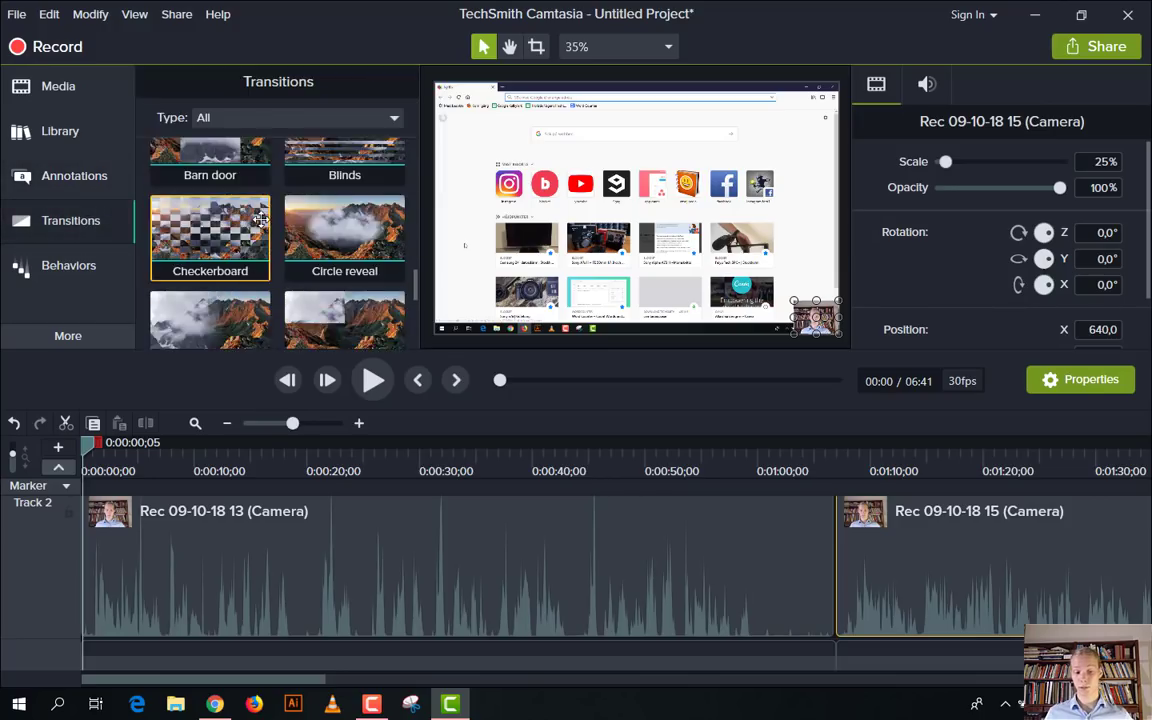
scroll(260, 220, down, 5)
click(70, 265)
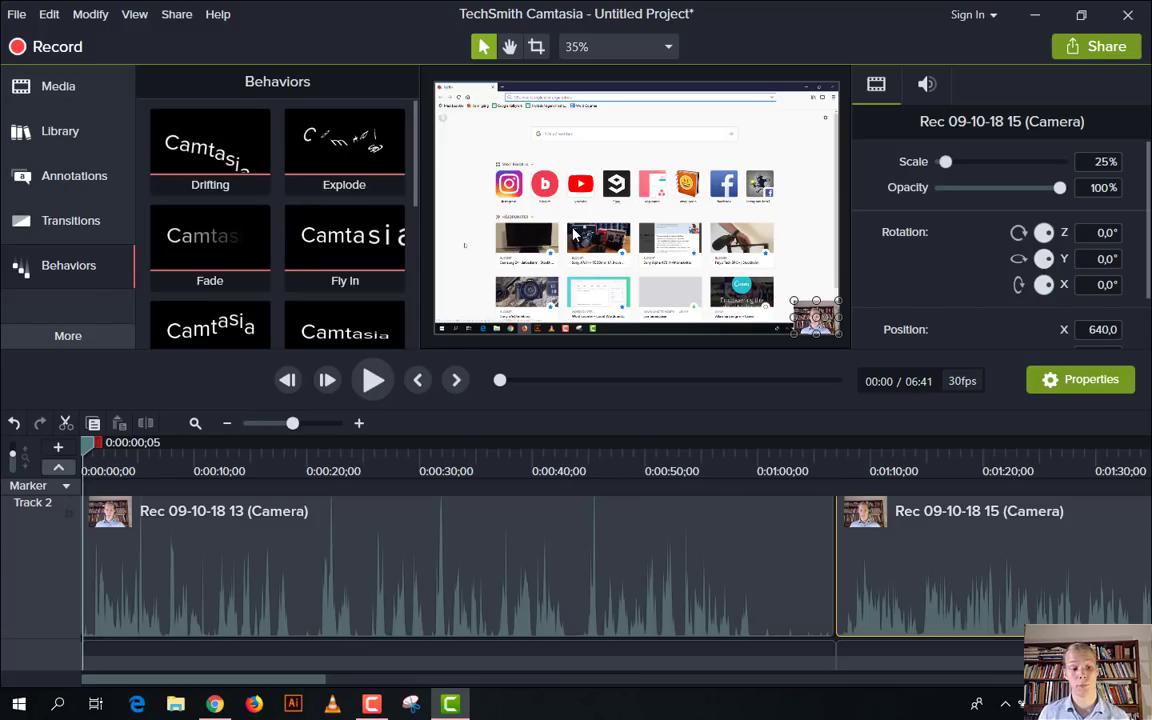
click(90, 177)
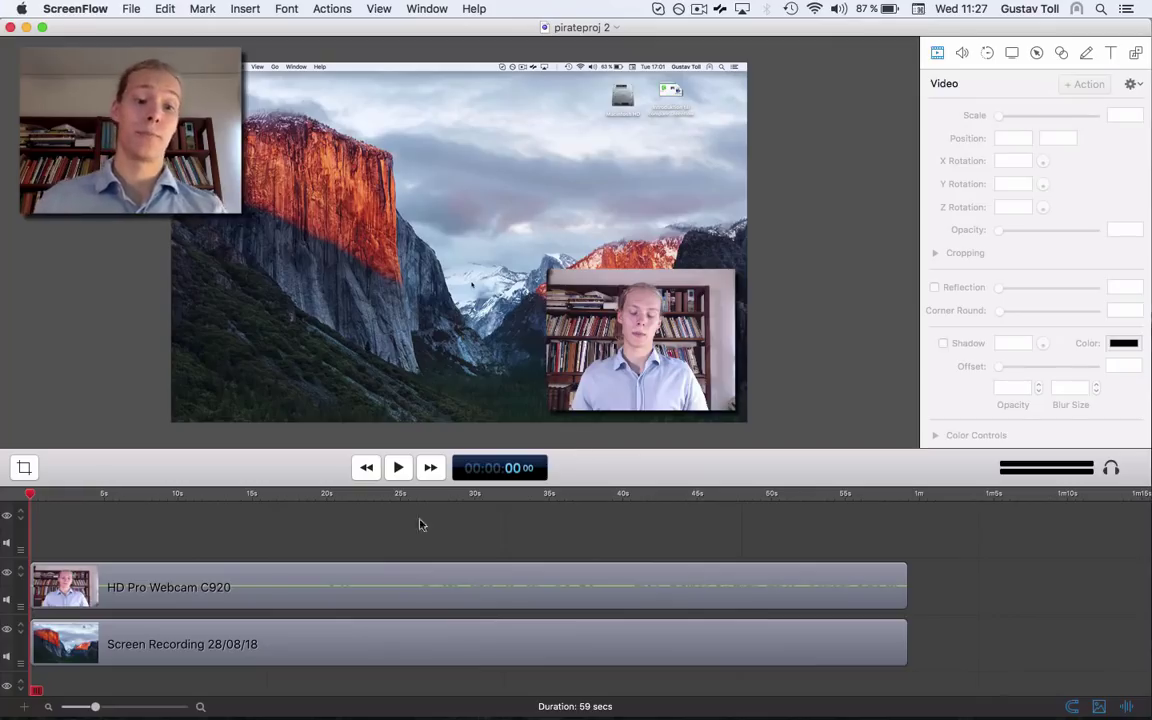
Step: In the ScreenFlow project, shift the HD Pro Webcam C920 and Screen Recording 28/08/18 clips to start at about 13 s
drag(148, 605, 233, 605)
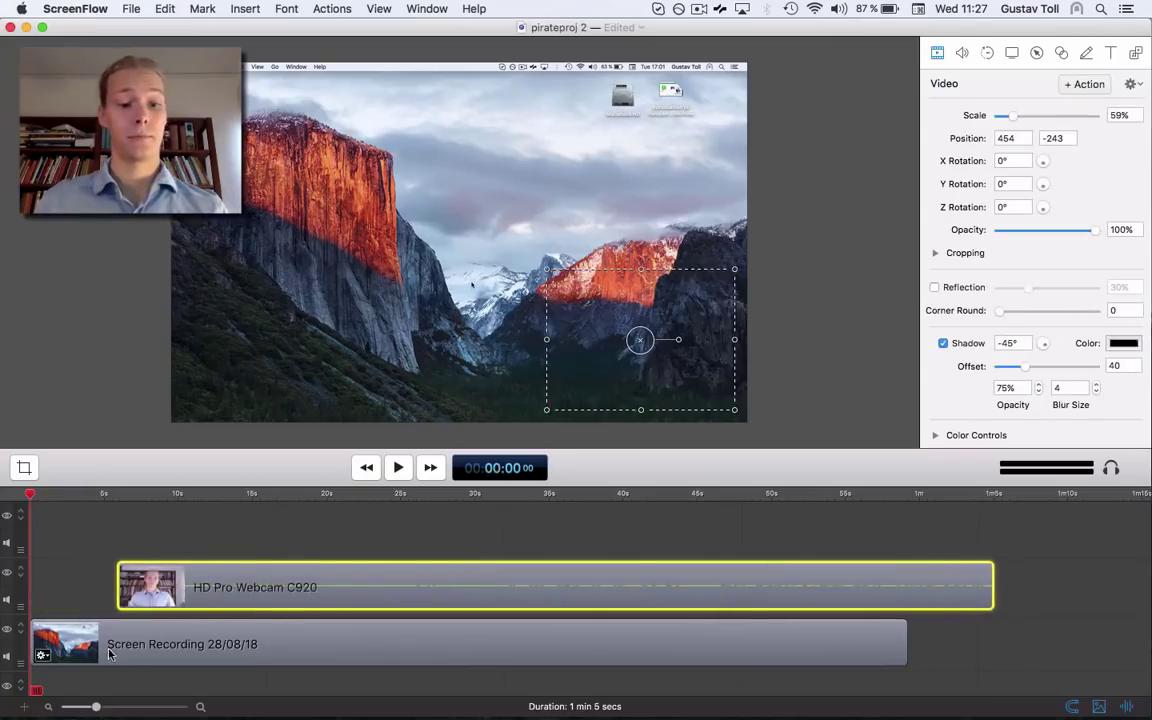
drag(110, 644, 195, 650)
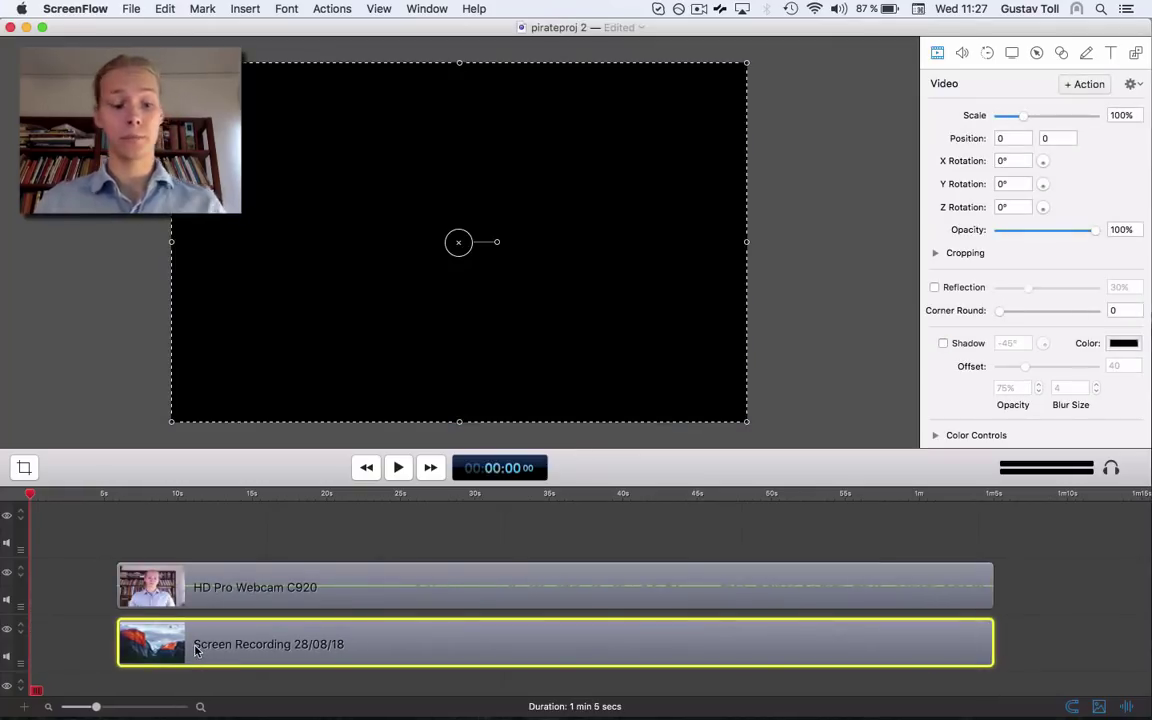
shift+click(200, 606)
drag(200, 606, 301, 602)
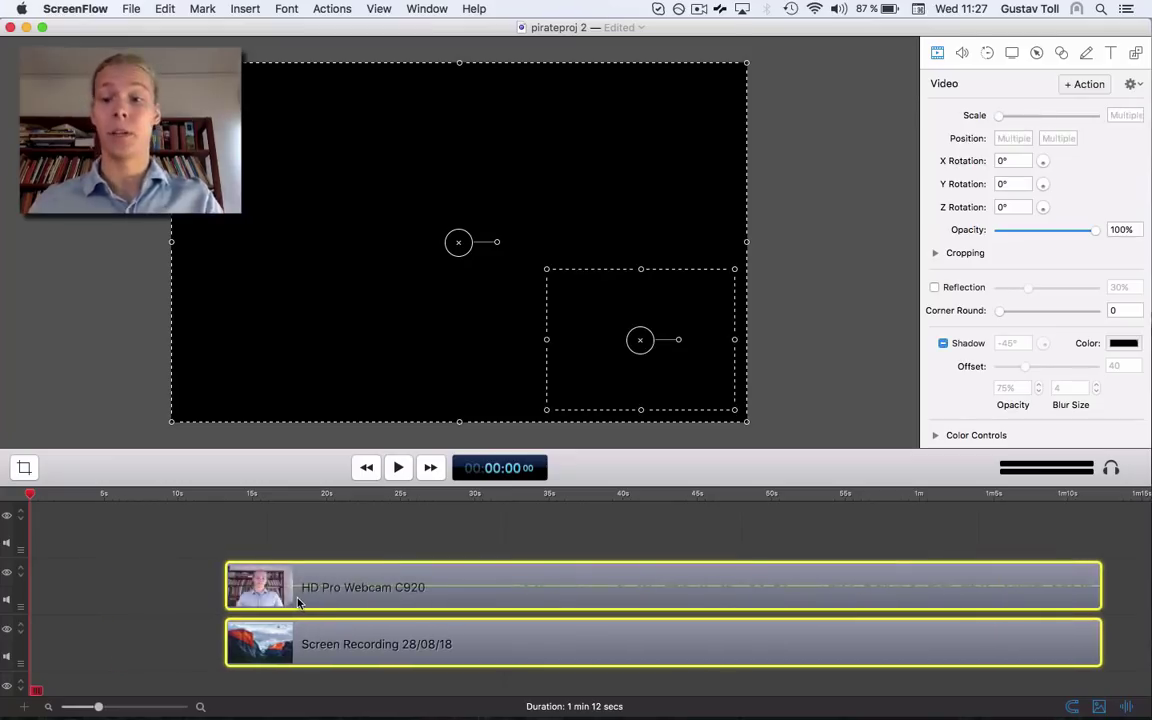
Step: Delete FunnelProfitsIntro.mp4 from the media library
click(1136, 55)
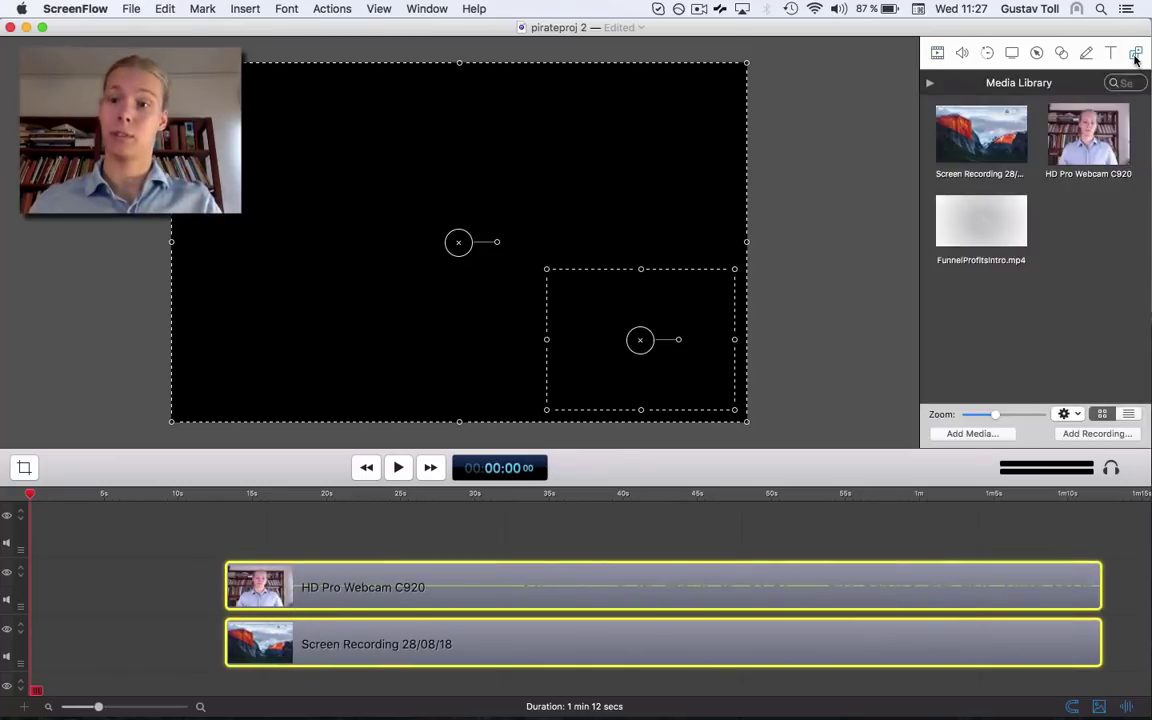
click(1004, 231)
mouse_move(1004, 231)
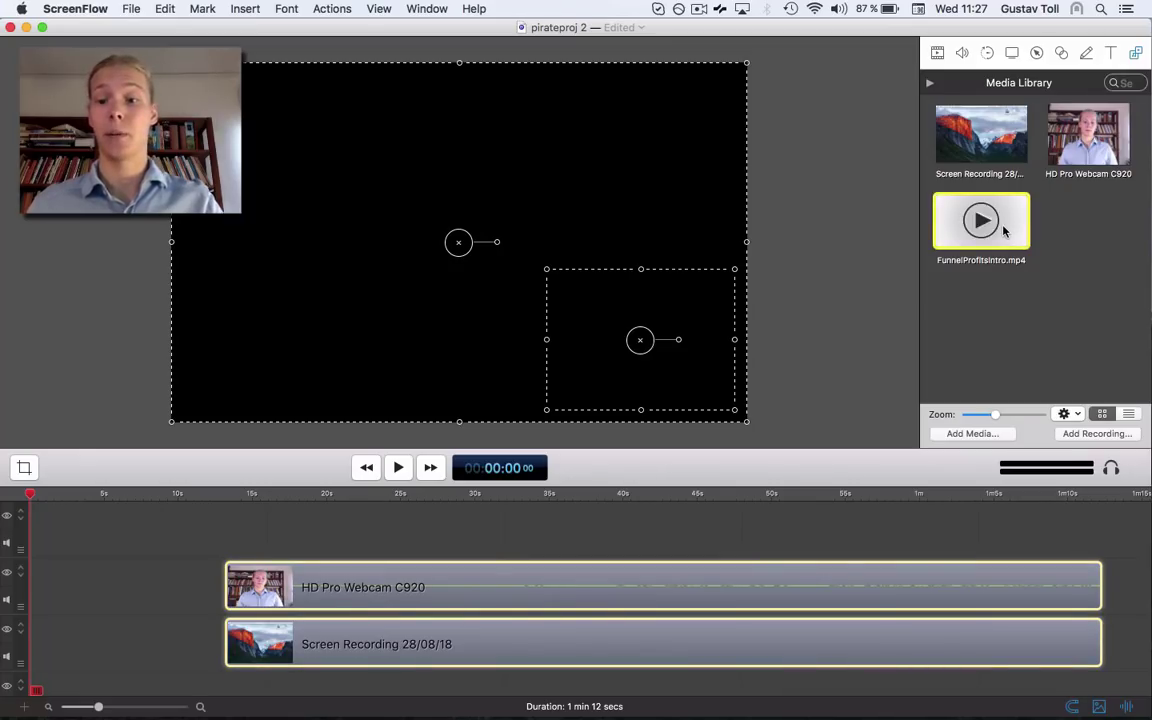
key(Delete)
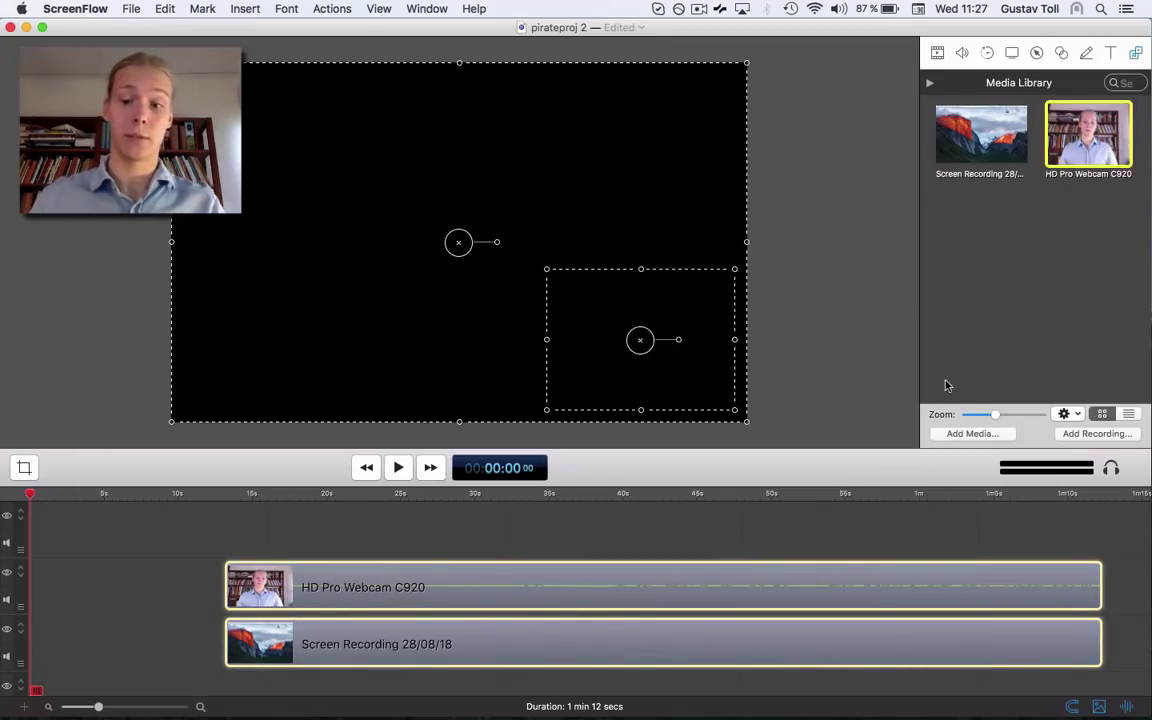
Step: Import FunnelProfitsIntro.mp4 from the Desktop and place it at the start of the webcam clip's track
click(951, 435)
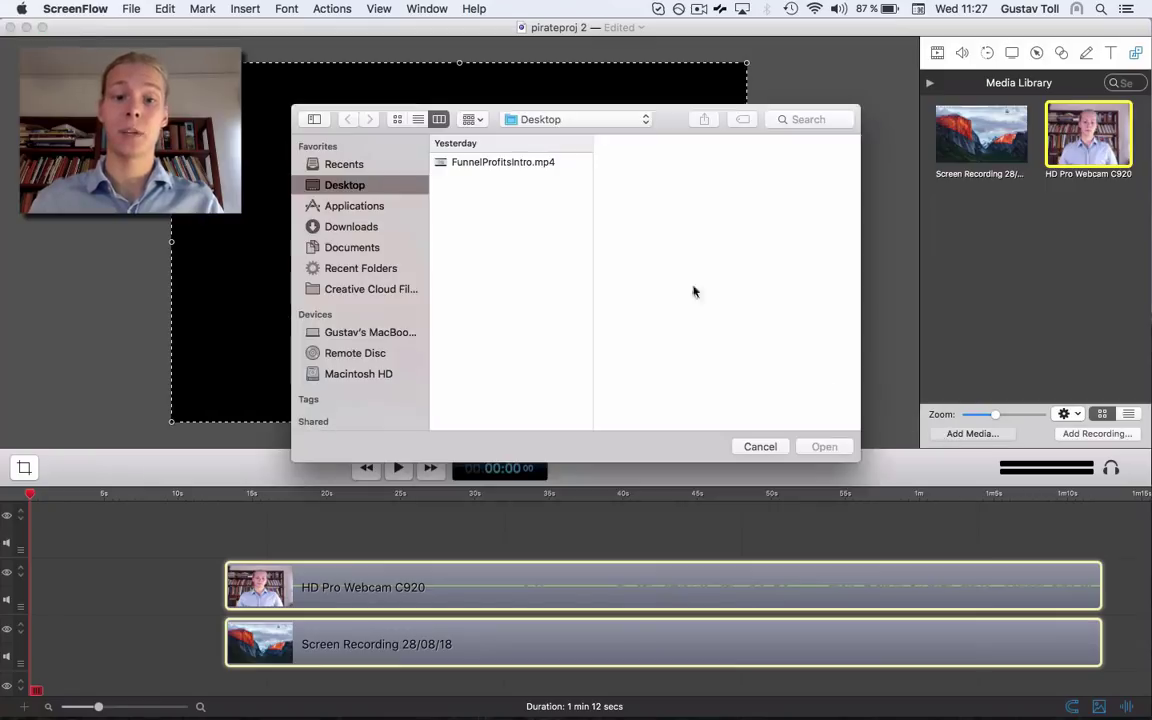
click(515, 163)
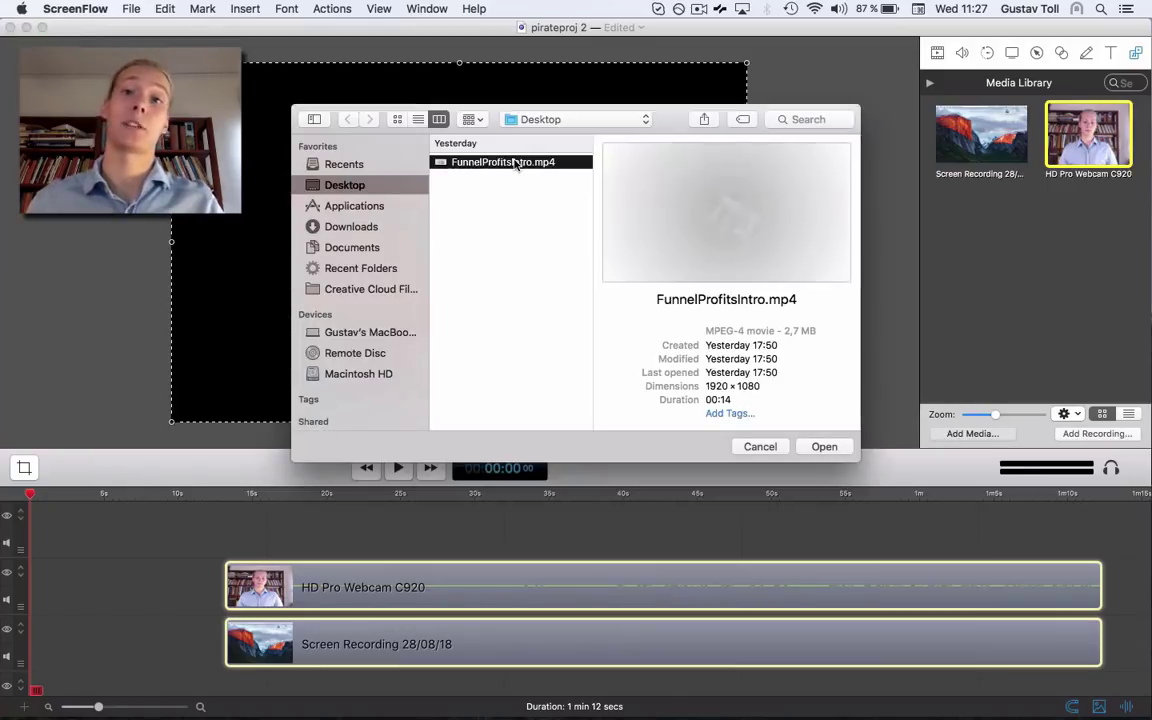
click(823, 446)
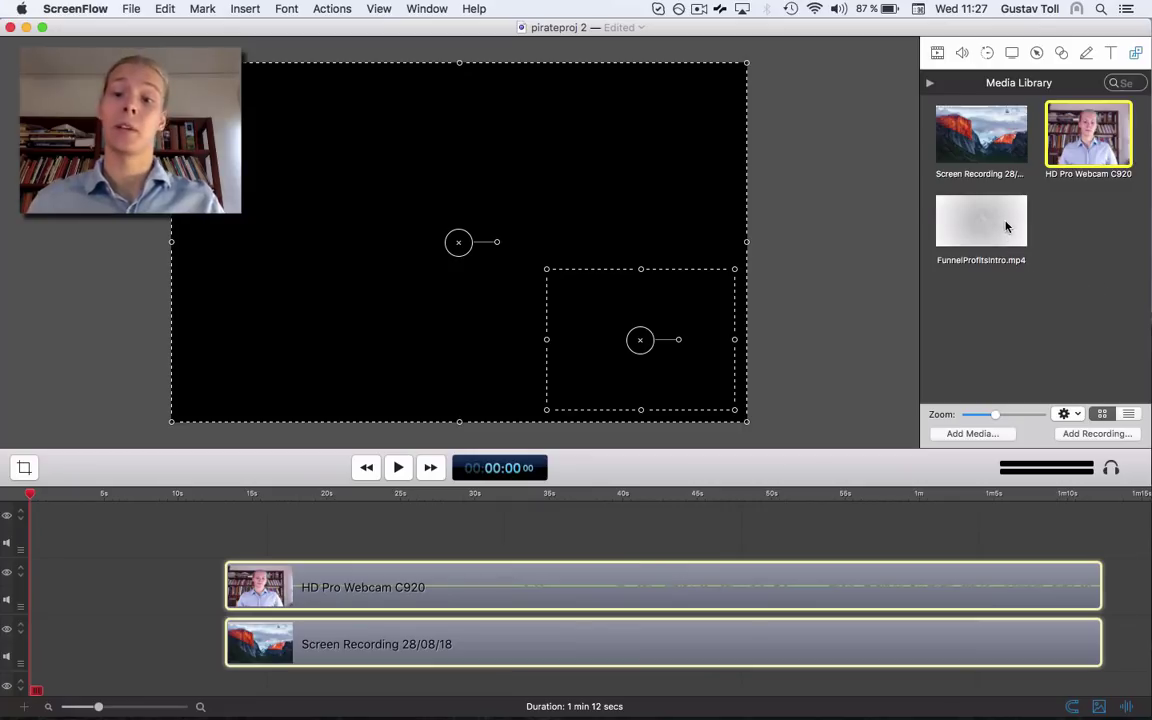
drag(981, 220, 104, 598)
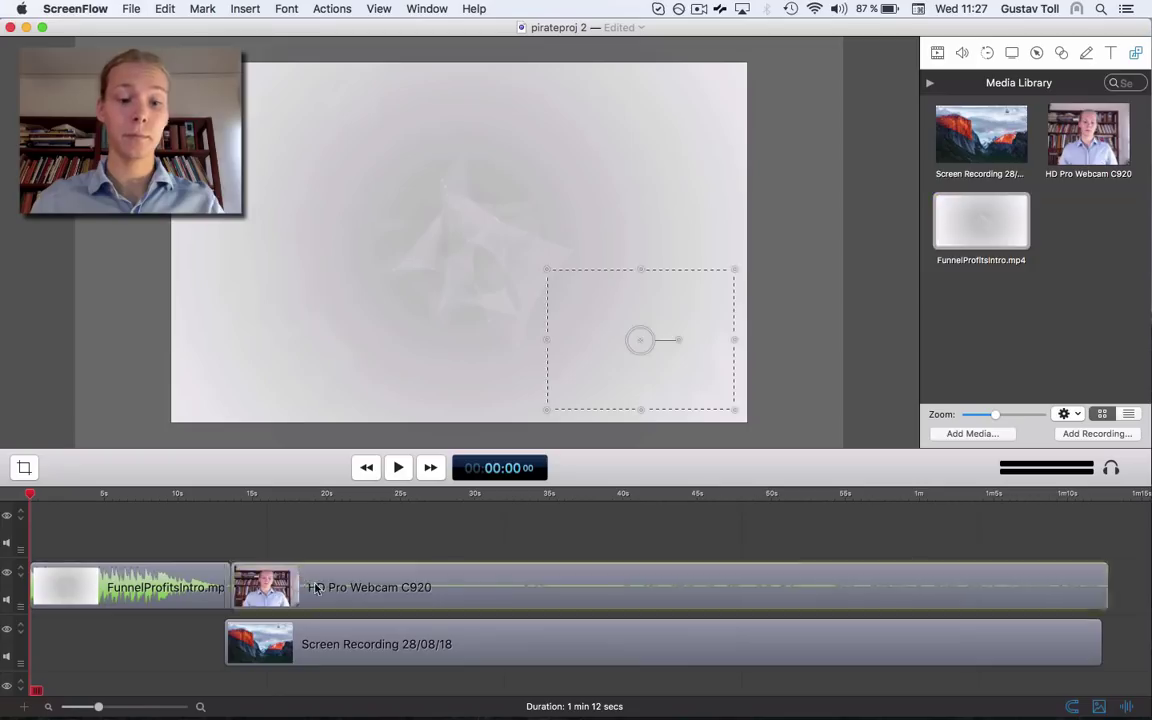
Step: Align the webcam and screen recording clips and move both to about 12 s, overlapping the webcam clip with the intro's end to form a transition
drag(303, 587, 322, 587)
drag(277, 640, 300, 638)
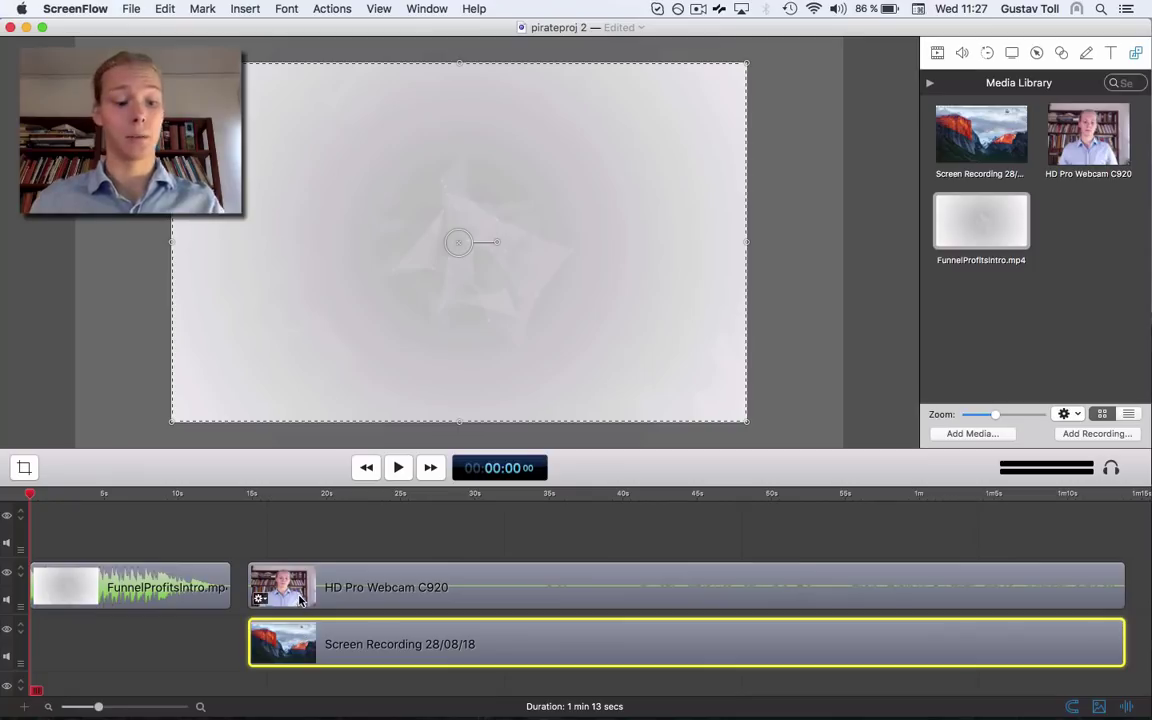
shift+click(299, 598)
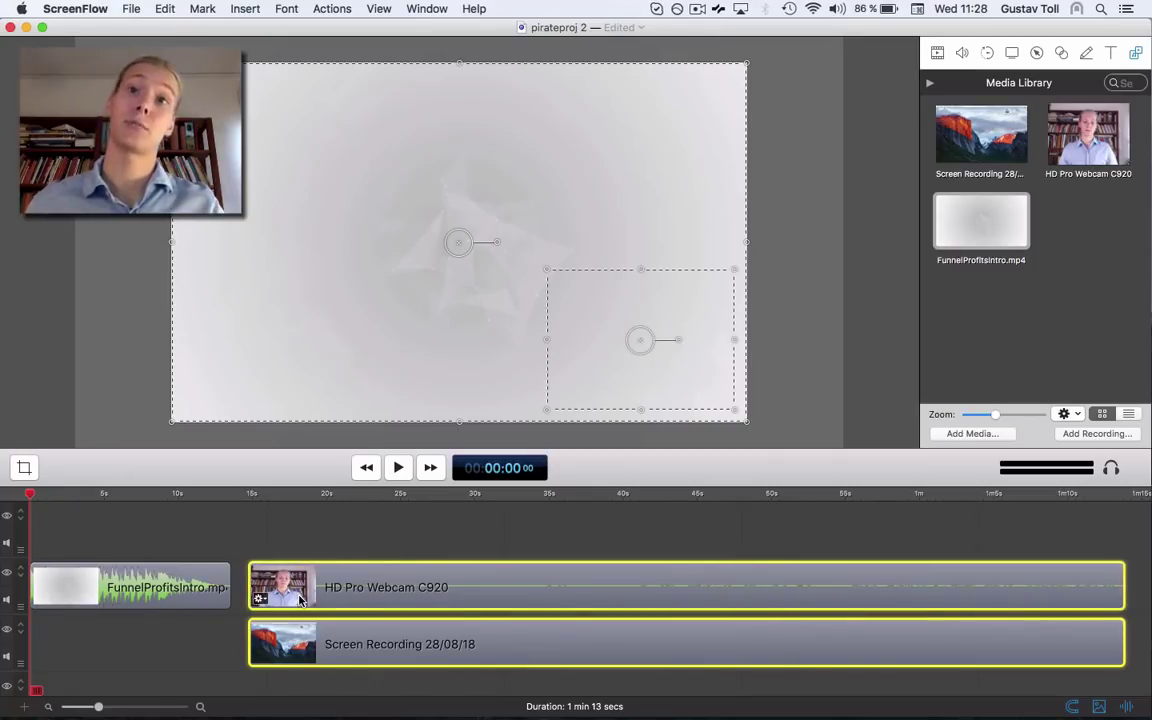
drag(370, 592, 329, 599)
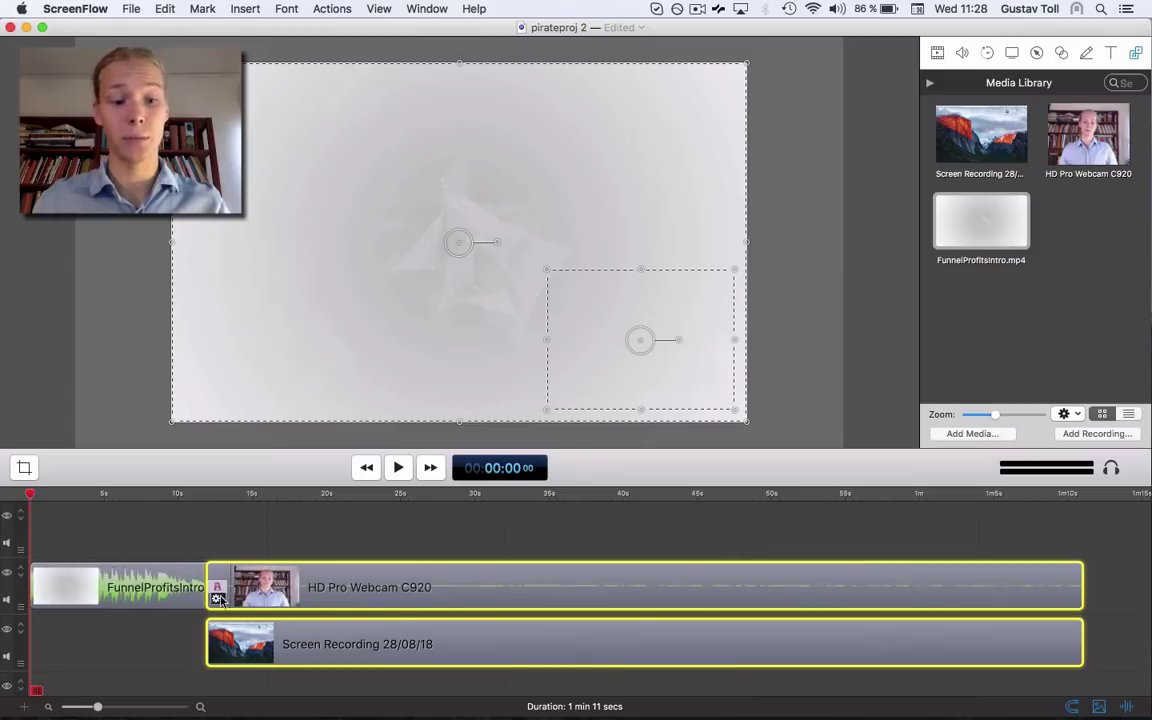
Step: Choose Cross Dissolve for the transition between the intro and webcam clips, and play it from 00:00:11;25
click(219, 598)
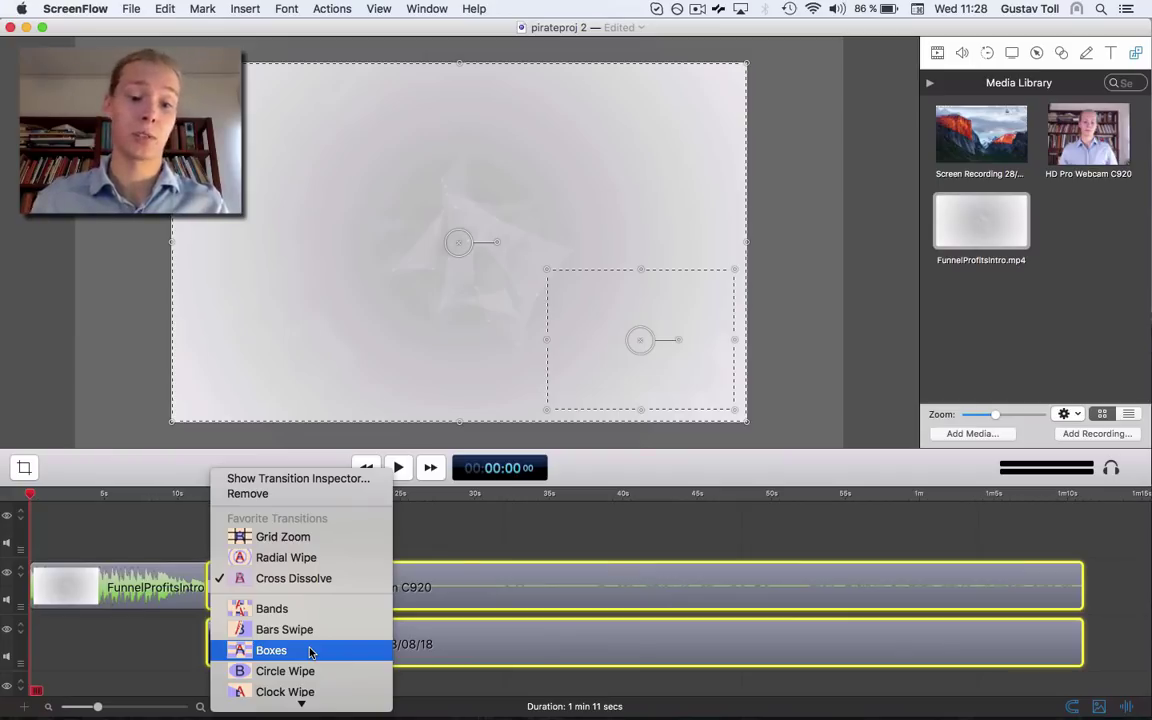
click(330, 580)
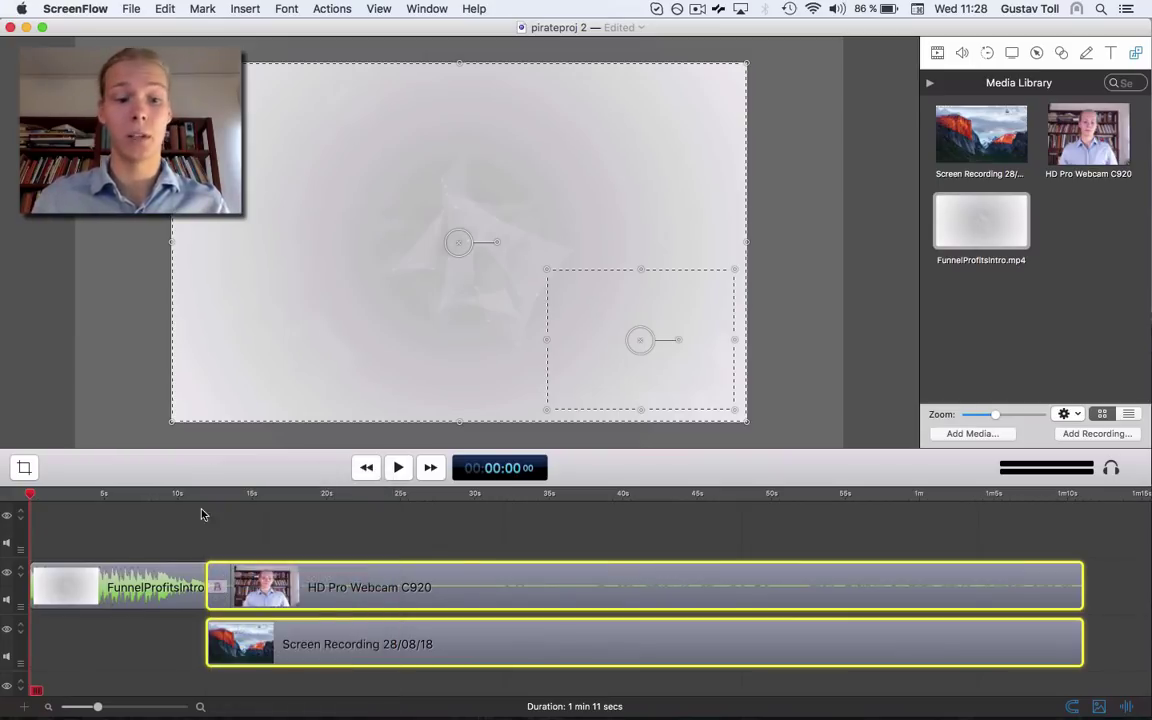
click(206, 514)
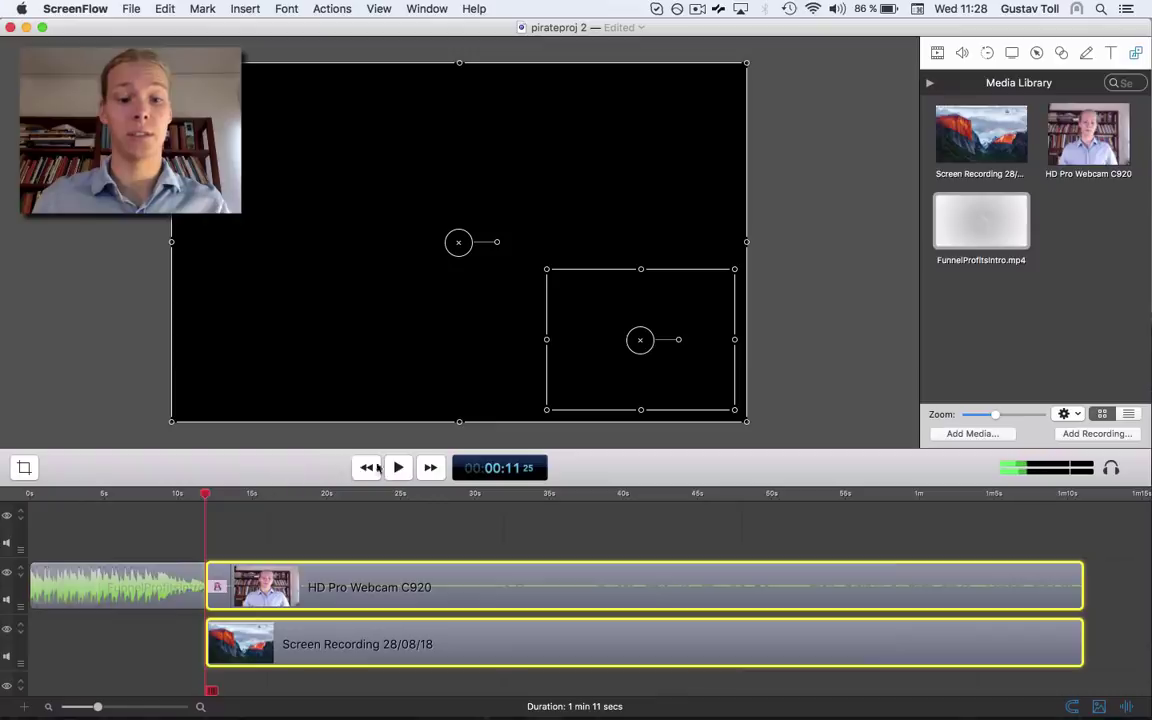
click(398, 468)
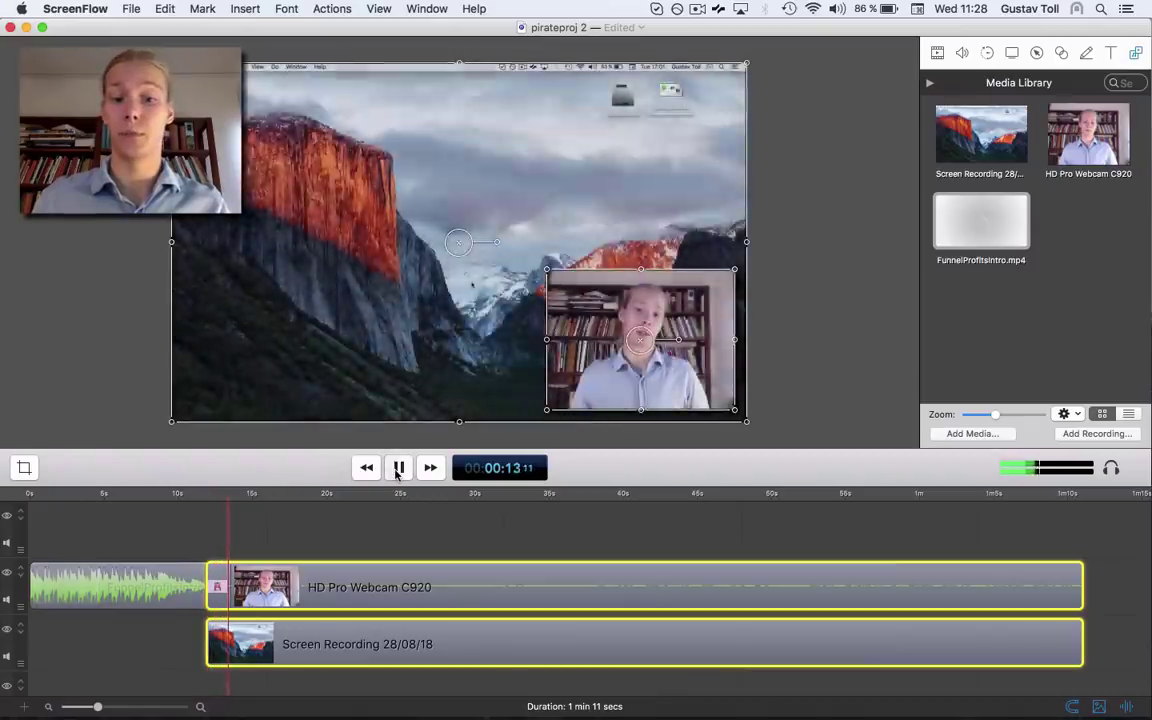
Step: Move the playhead to 00:00:15;00 and add a new text clip there
click(155, 495)
drag(148, 498, 252, 497)
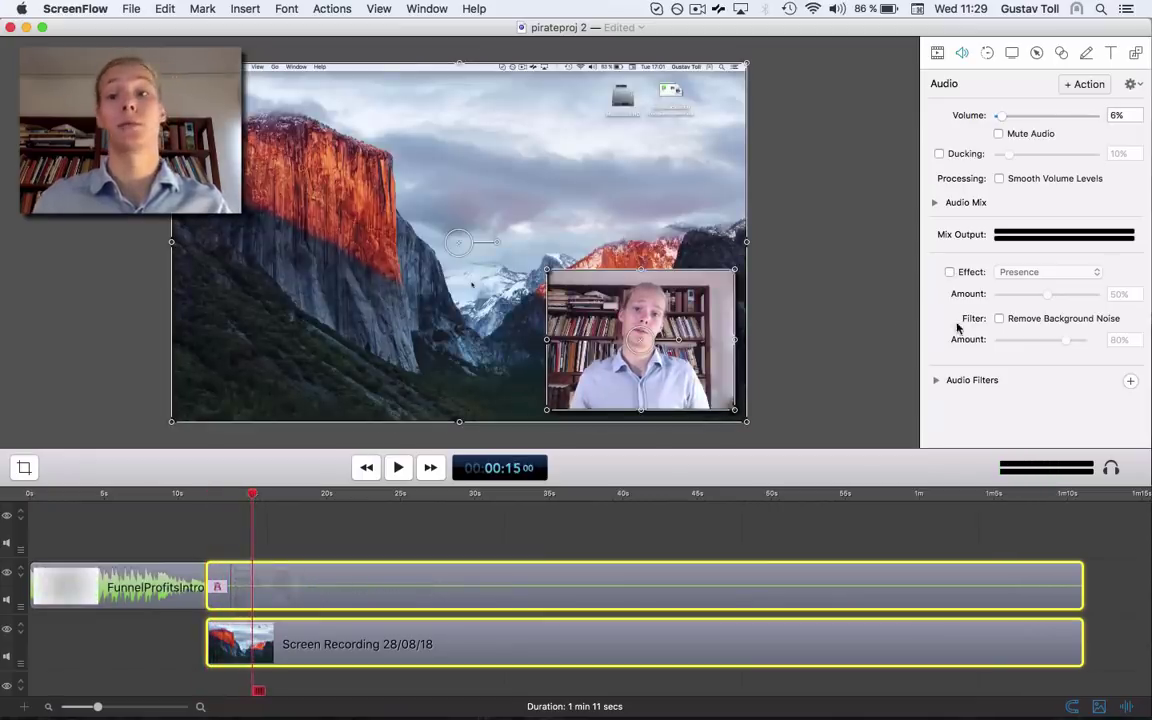
click(1111, 55)
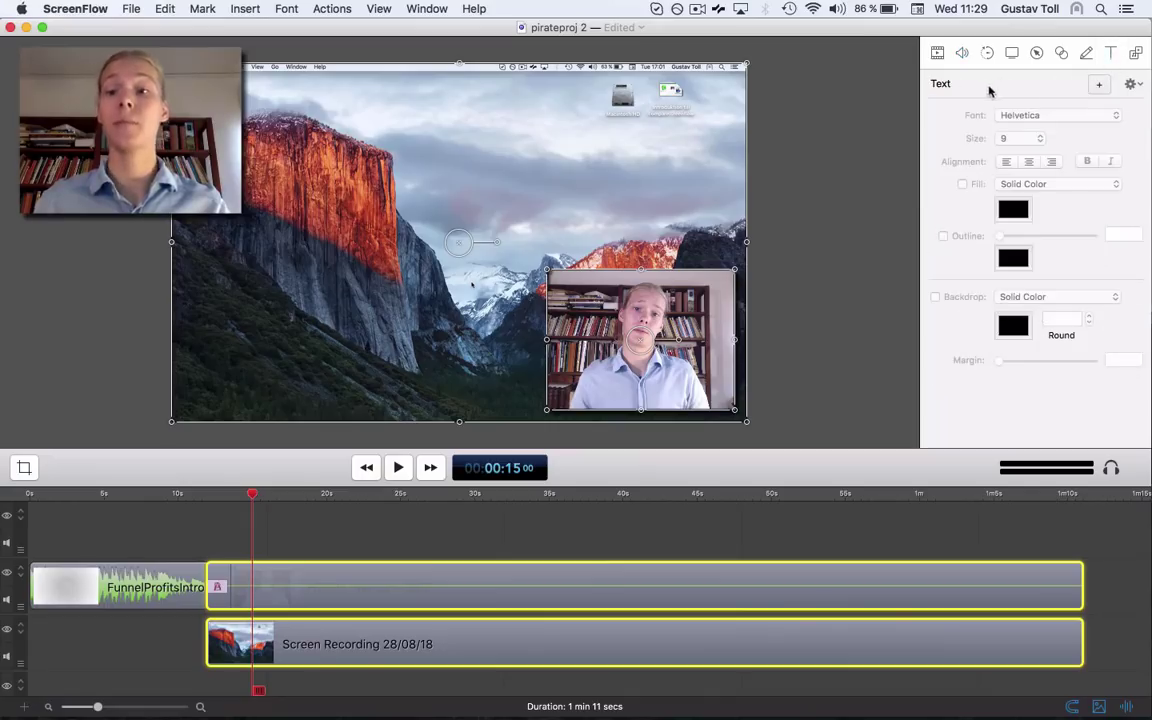
click(1099, 86)
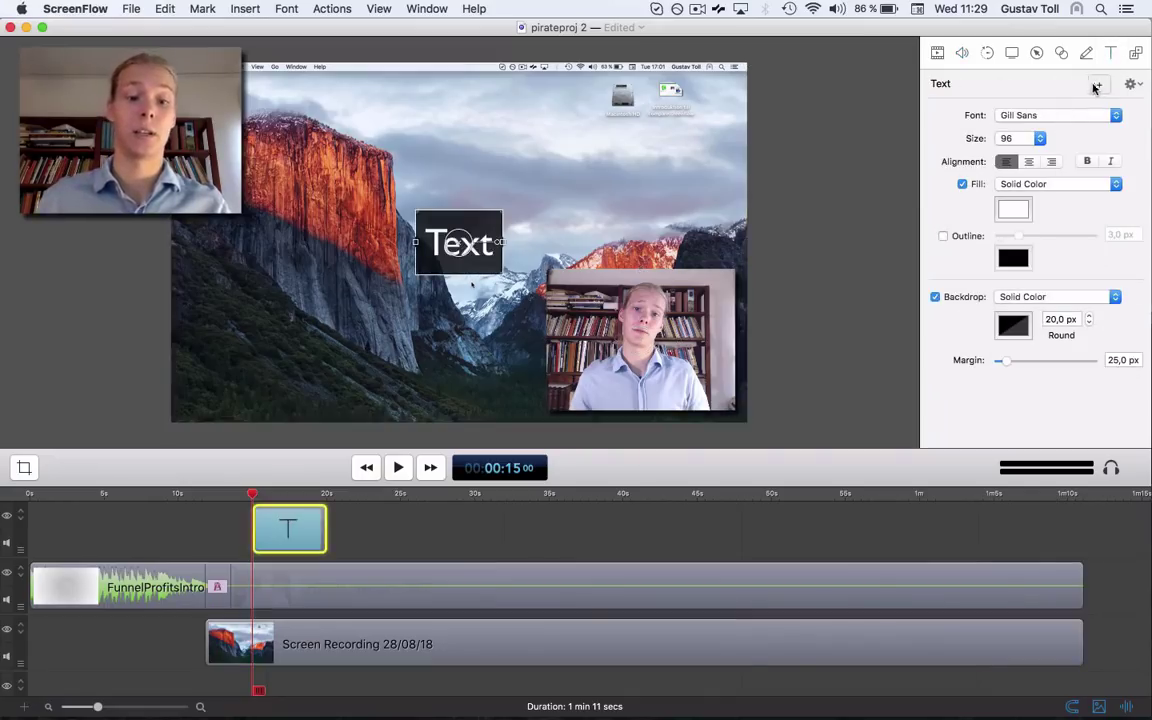
Step: Change the text box's wording to "Awesome Pirate Language in FB" and move it beyond the canvas's upper left edge
mouse_move(288, 540)
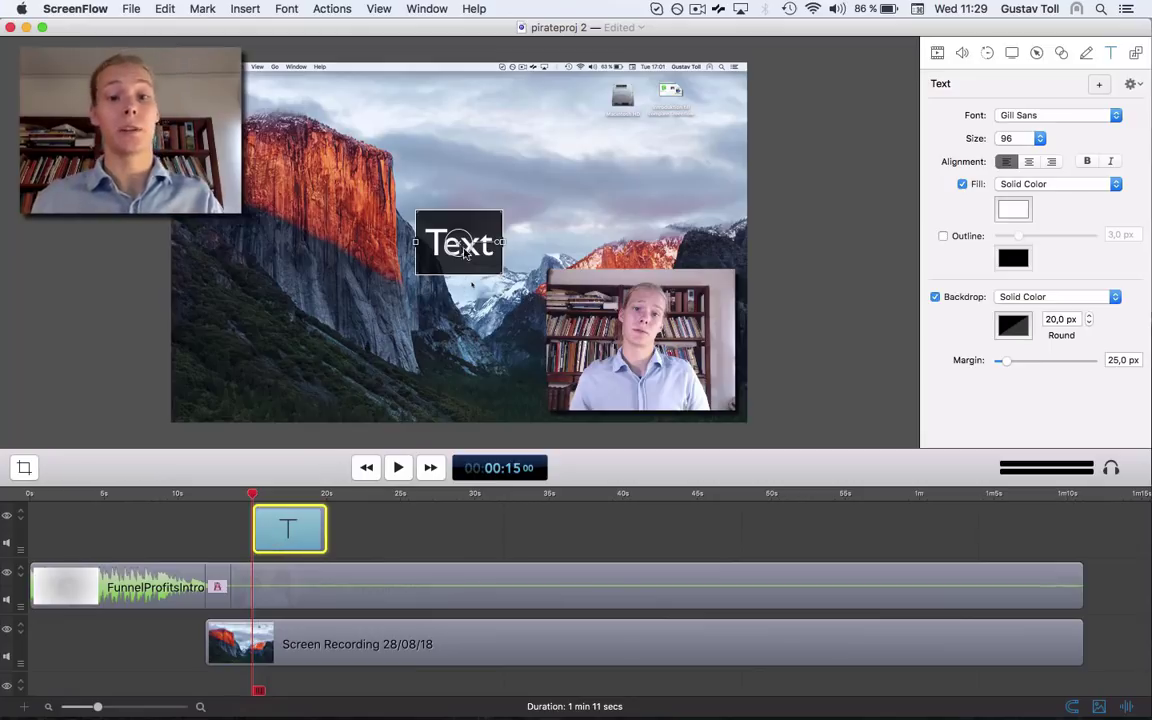
double_click(435, 244)
double_click(435, 244)
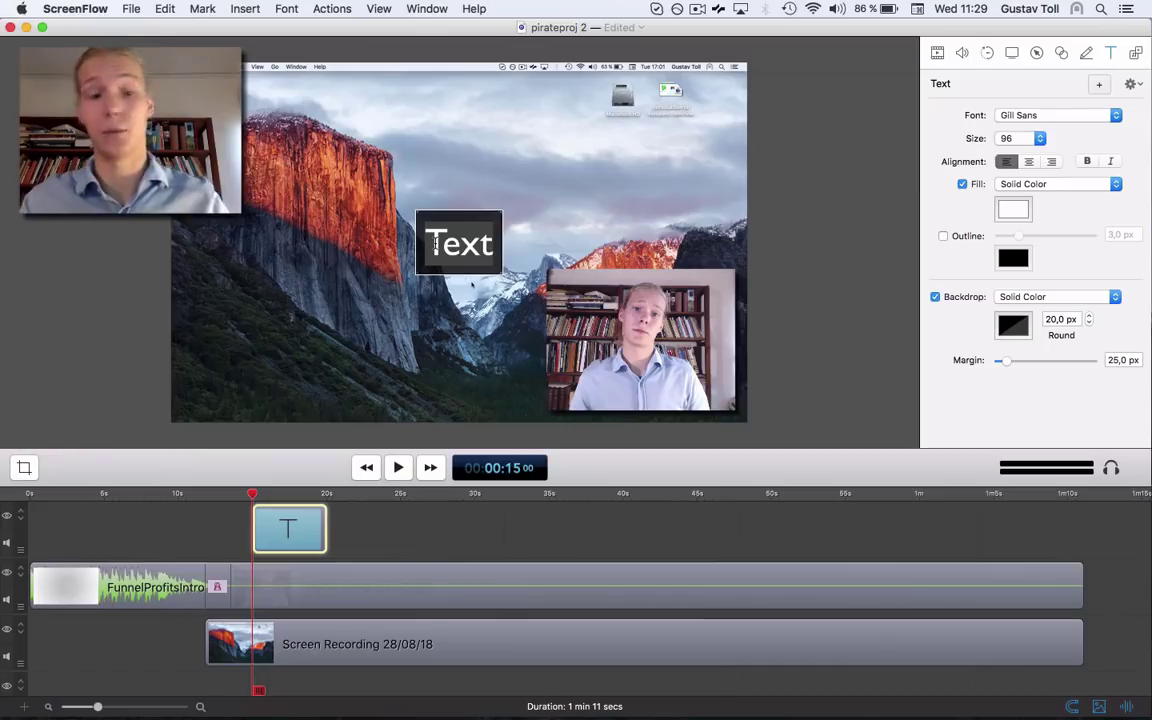
text(Awe)
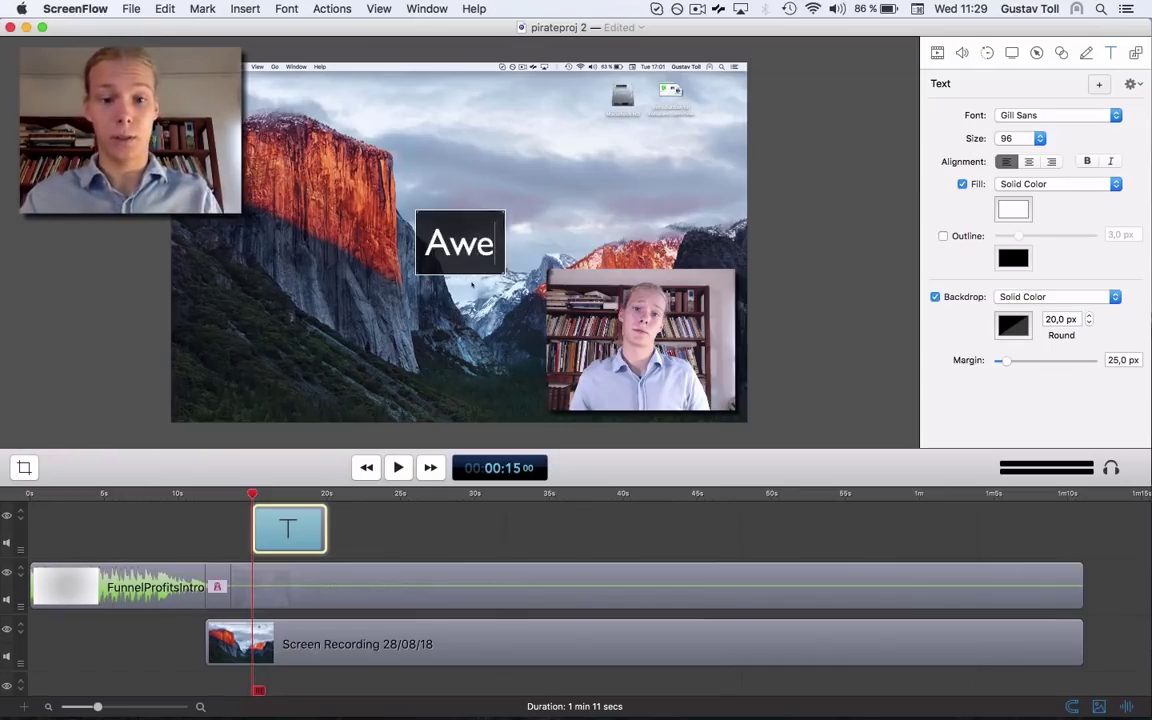
text(some Pirate L)
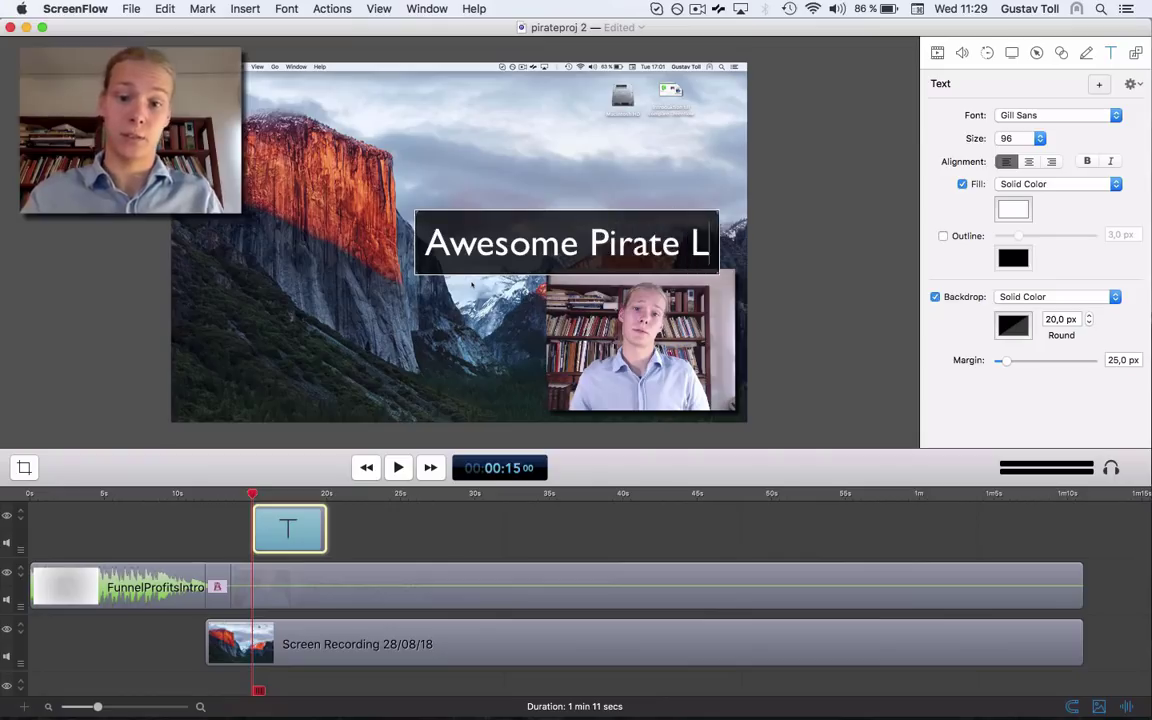
text(anguage in FB)
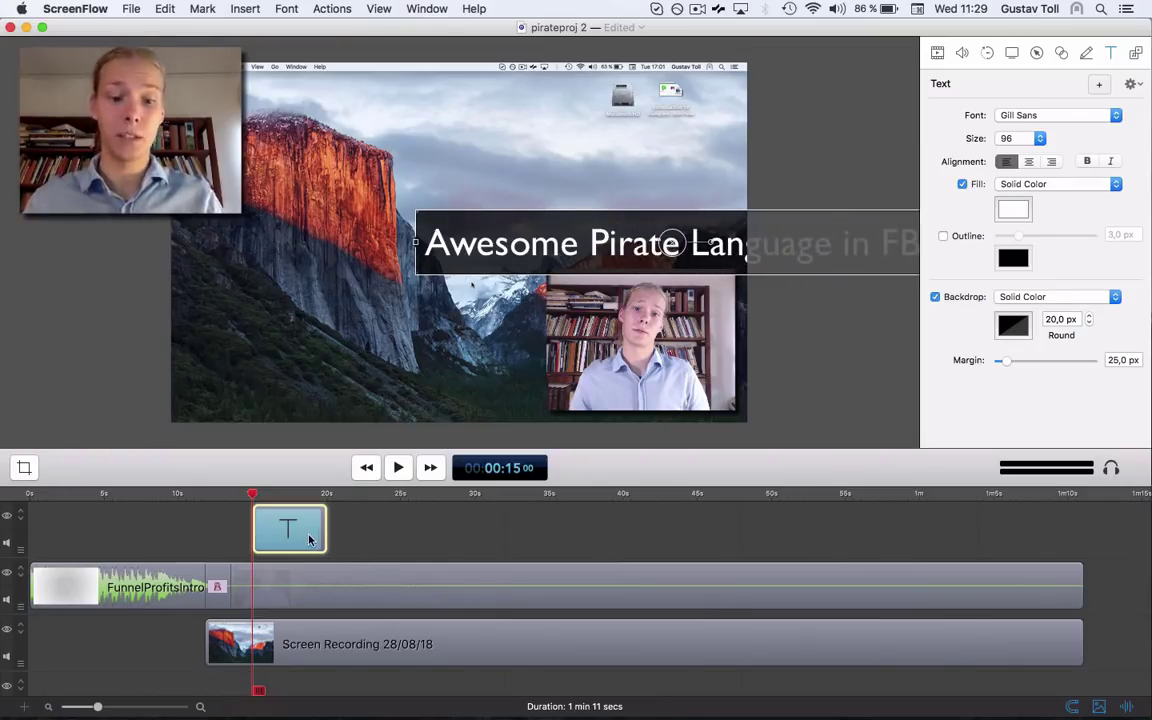
drag(618, 218, 3, 115)
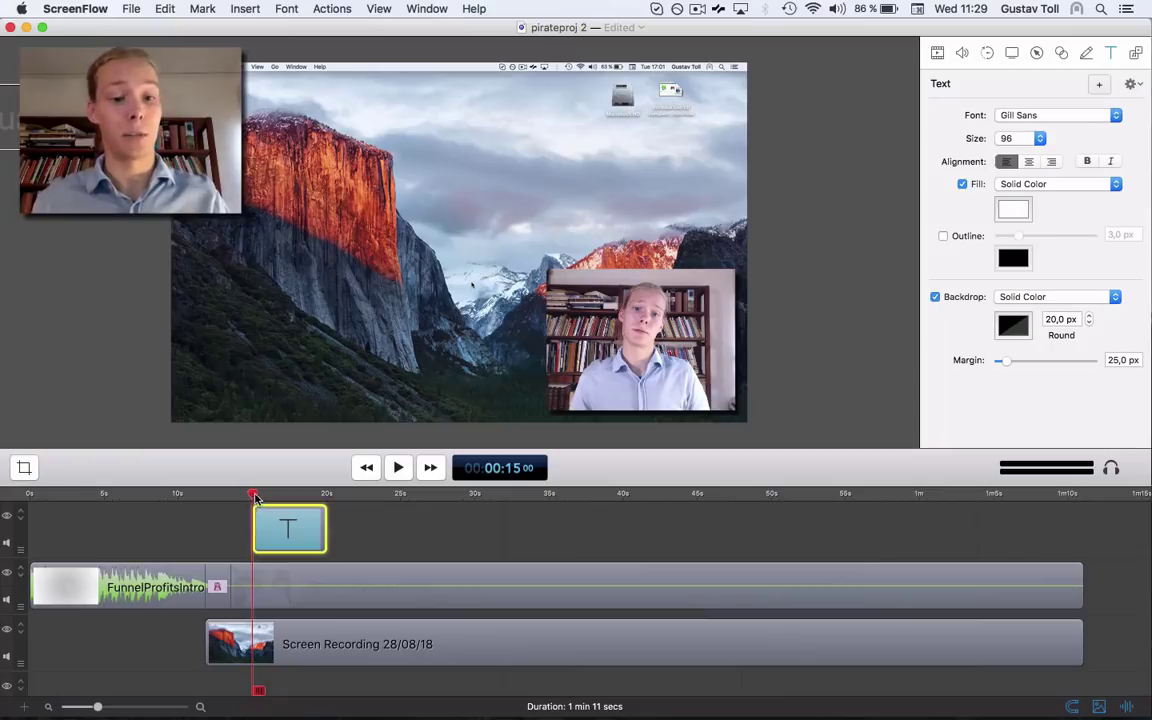
Step: At 00:00:16;20, add a video action to the text clip and move the text onto the upper canvas at position 0, 206
drag(255, 497, 277, 497)
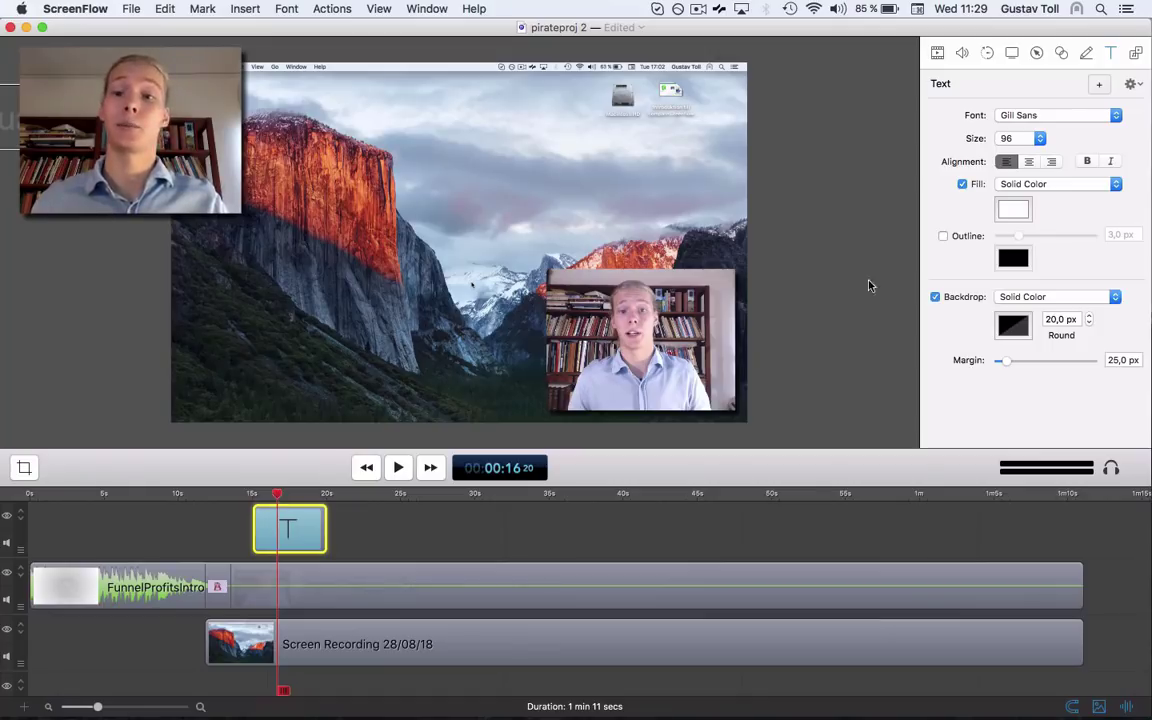
click(938, 53)
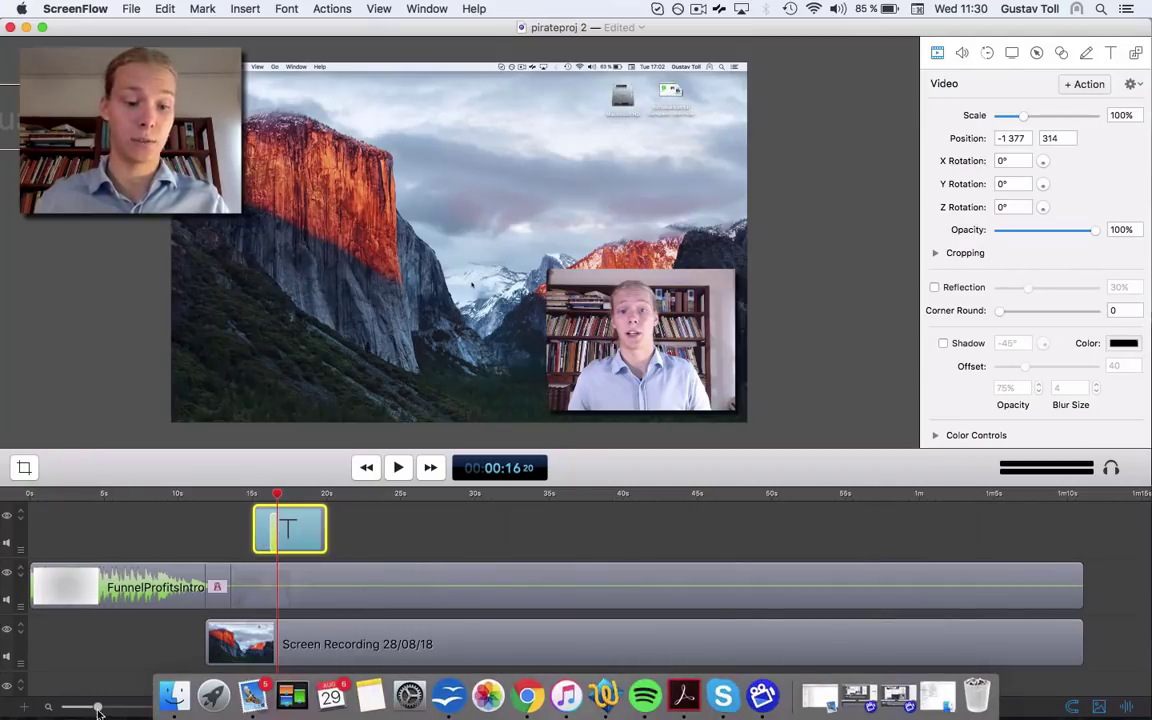
drag(97, 707, 124, 708)
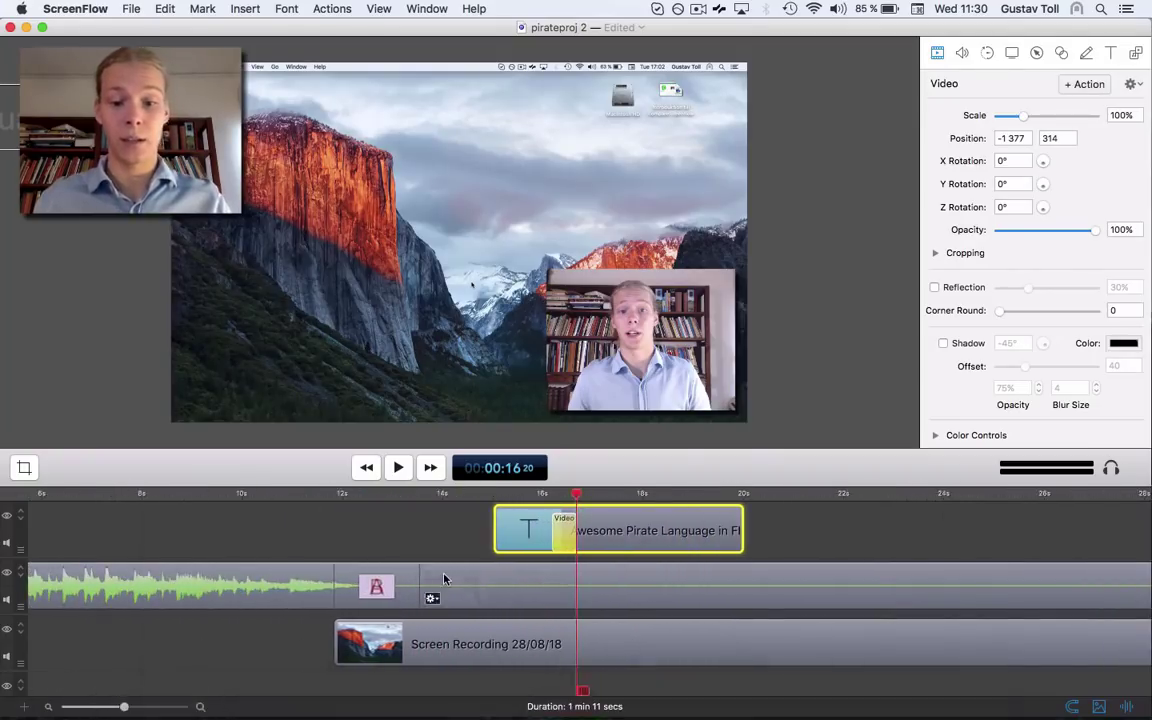
scroll(432, 596, right, 2)
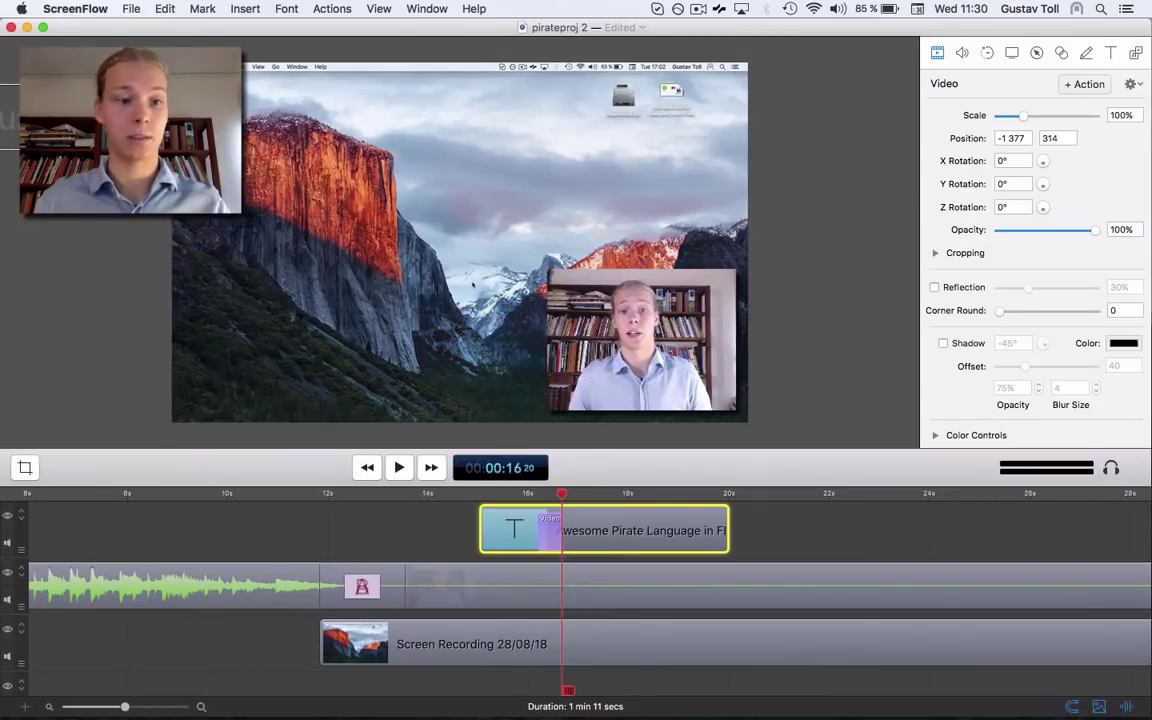
drag(107, 138, 647, 181)
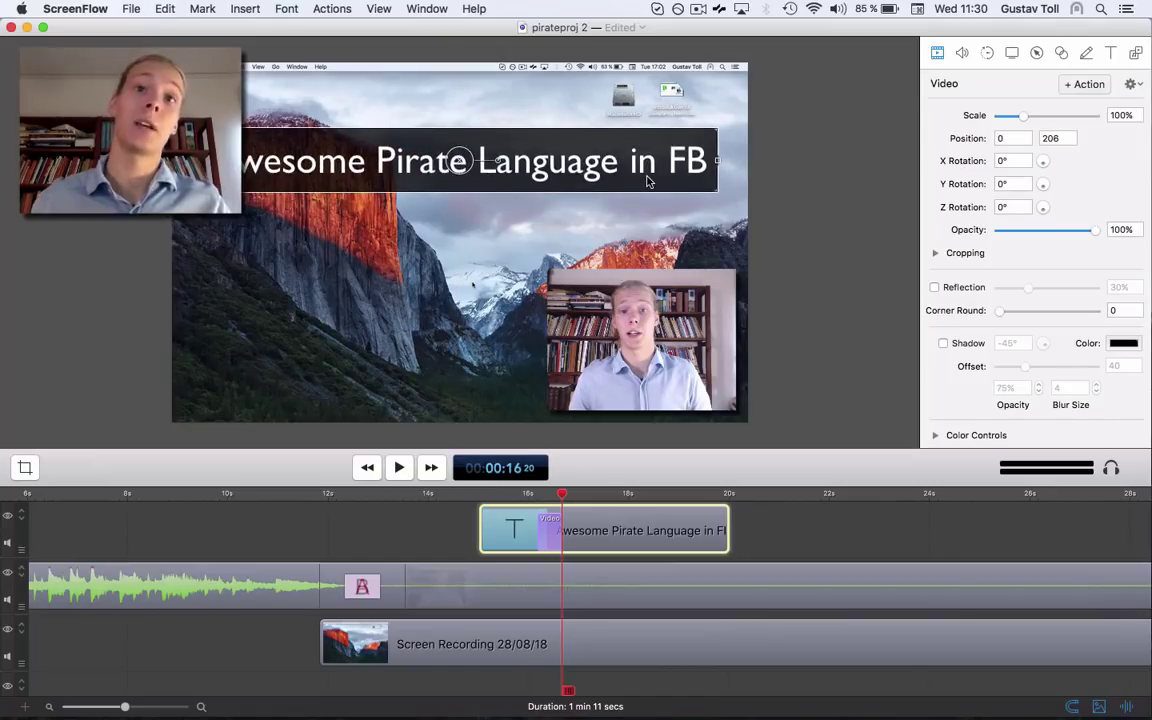
Step: Reduce the text's font size to 48 and center the text box horizontally over the upper part of the canvas
click(1110, 52)
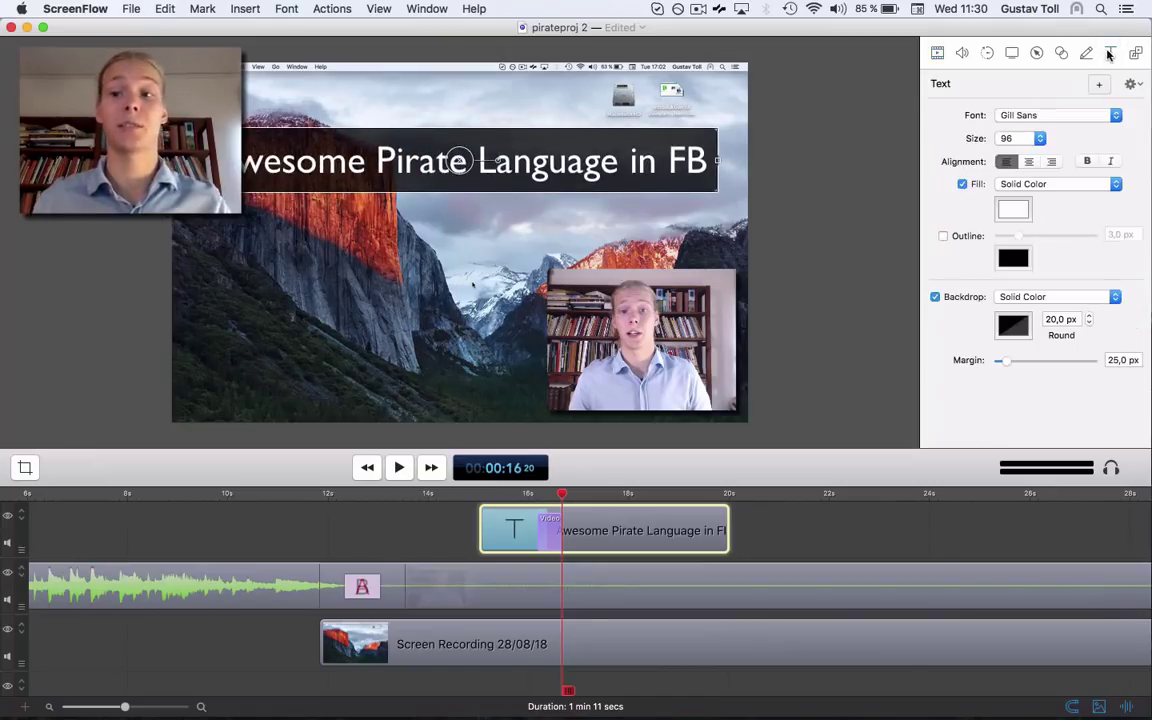
click(1038, 138)
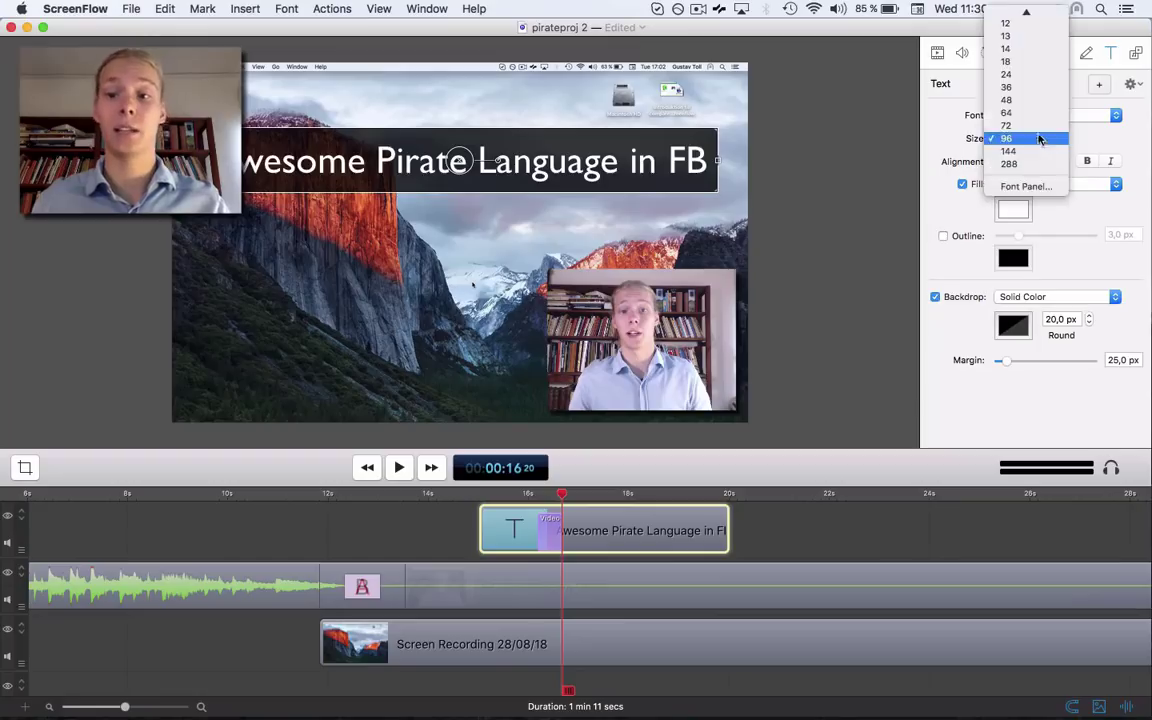
click(1028, 108)
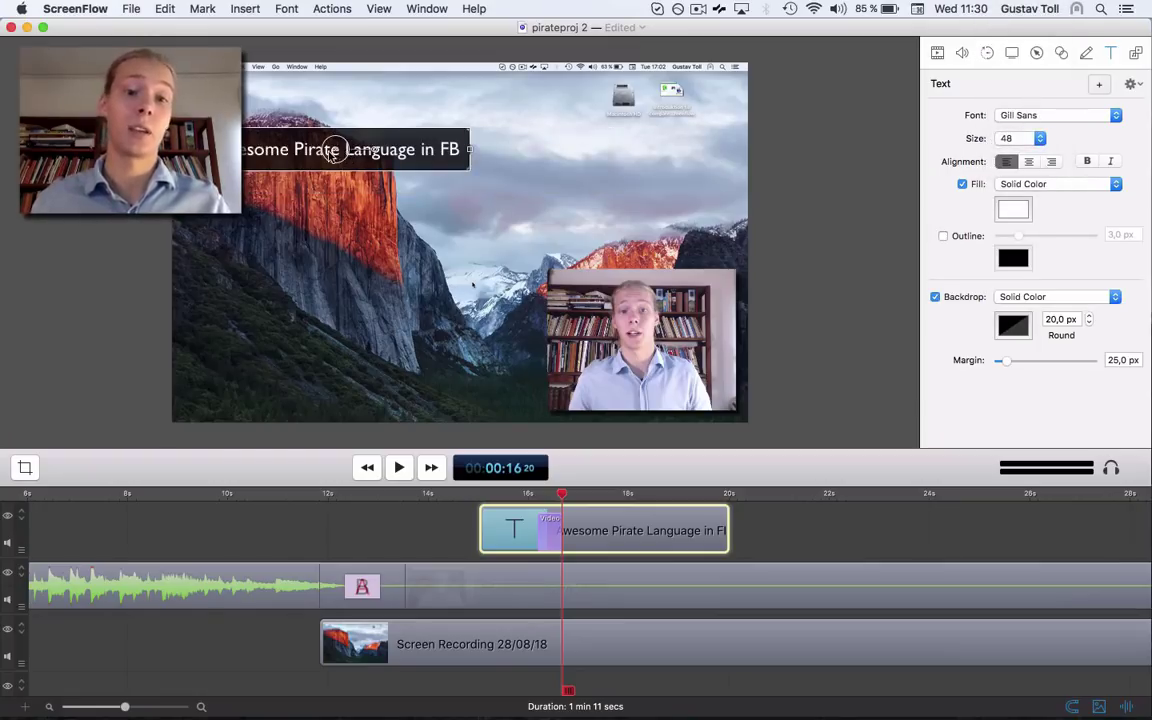
drag(348, 155, 458, 181)
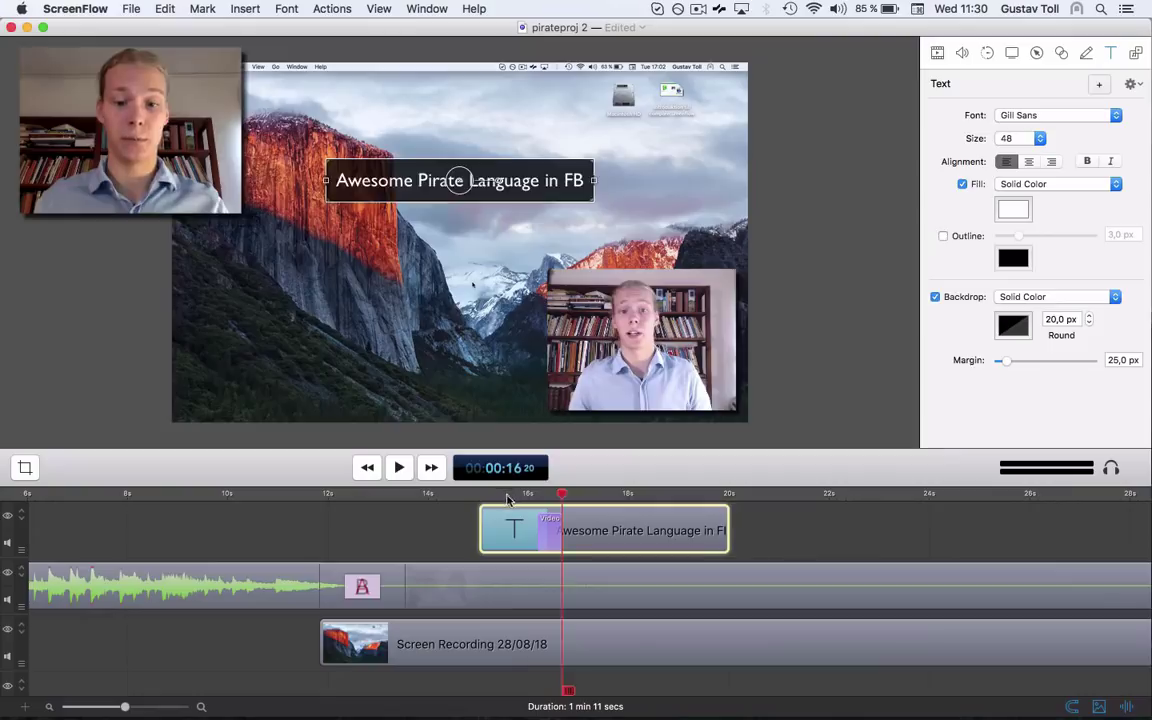
Step: Play the text's slide-in, extend its video action to start earlier in the clip, and play it again
click(367, 467)
click(399, 467)
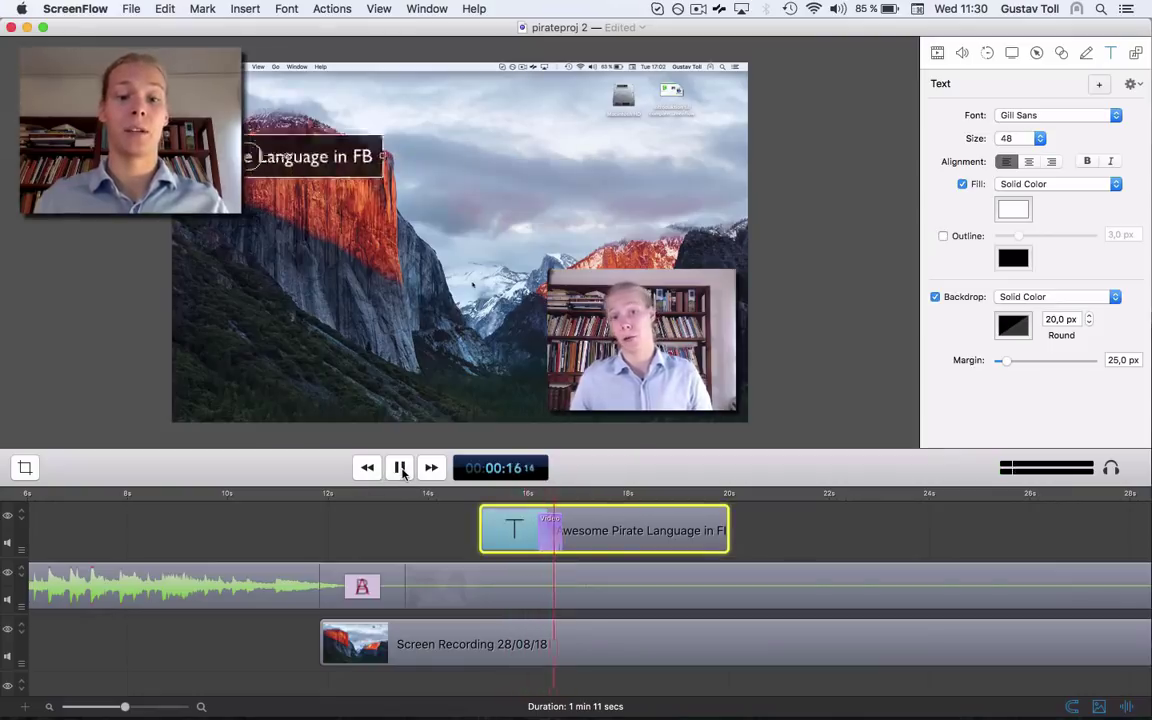
click(400, 467)
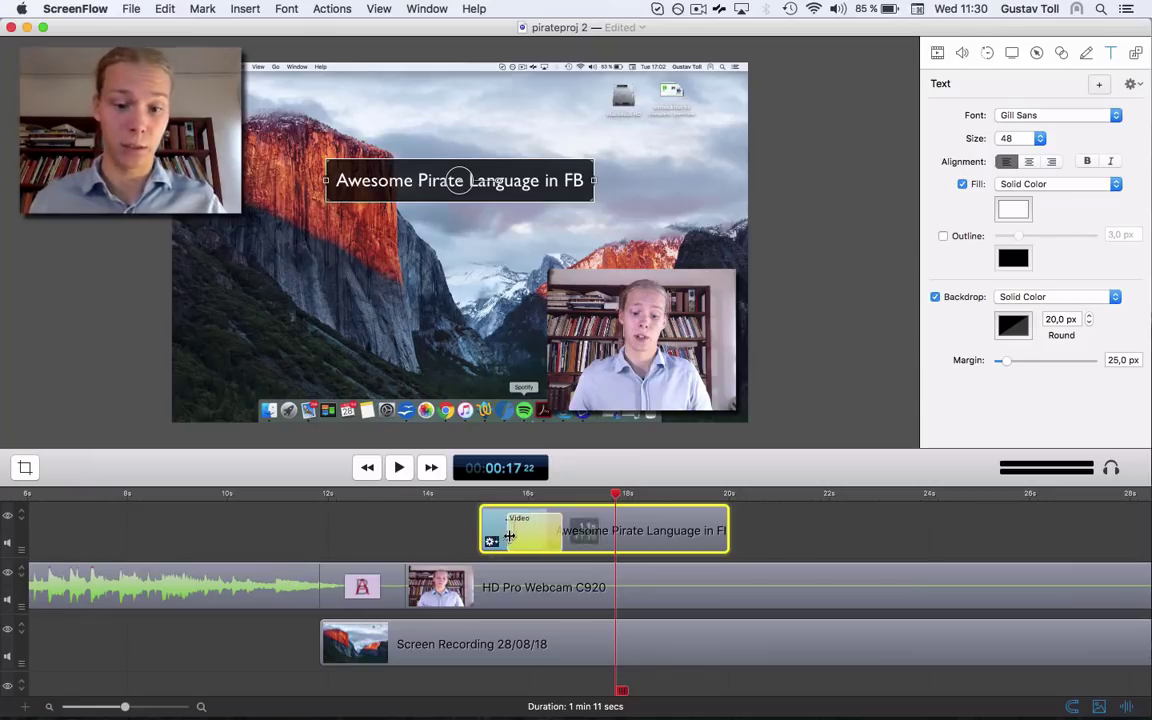
click(434, 472)
click(395, 471)
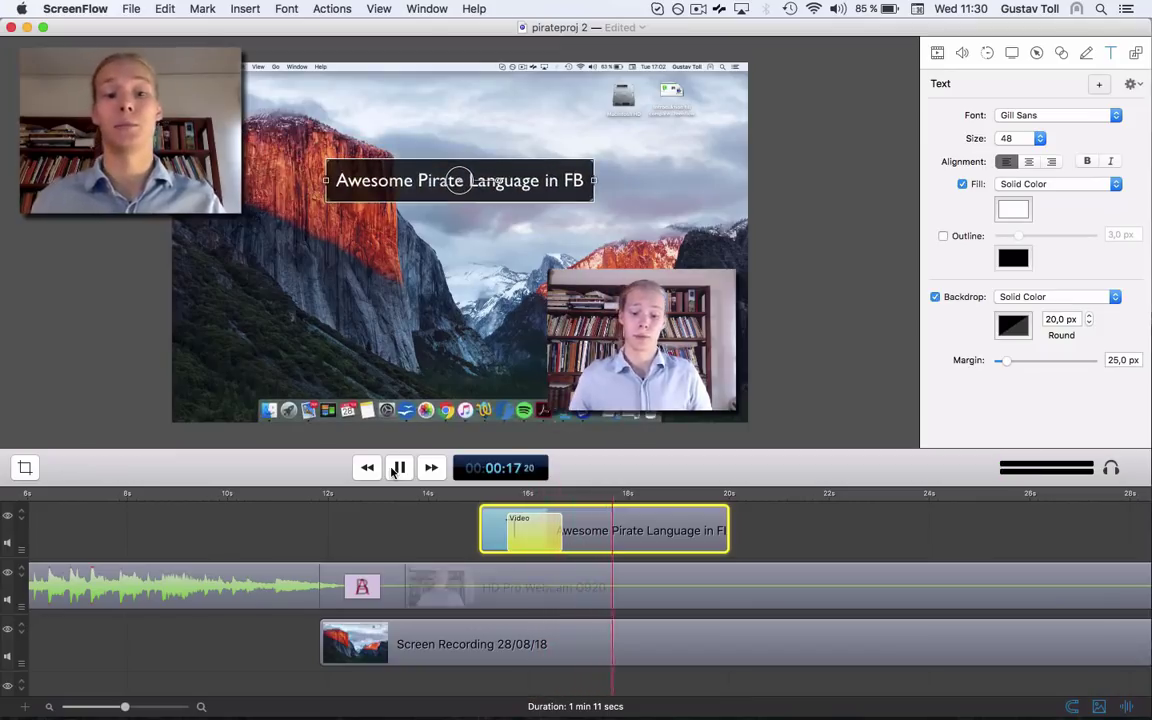
click(397, 468)
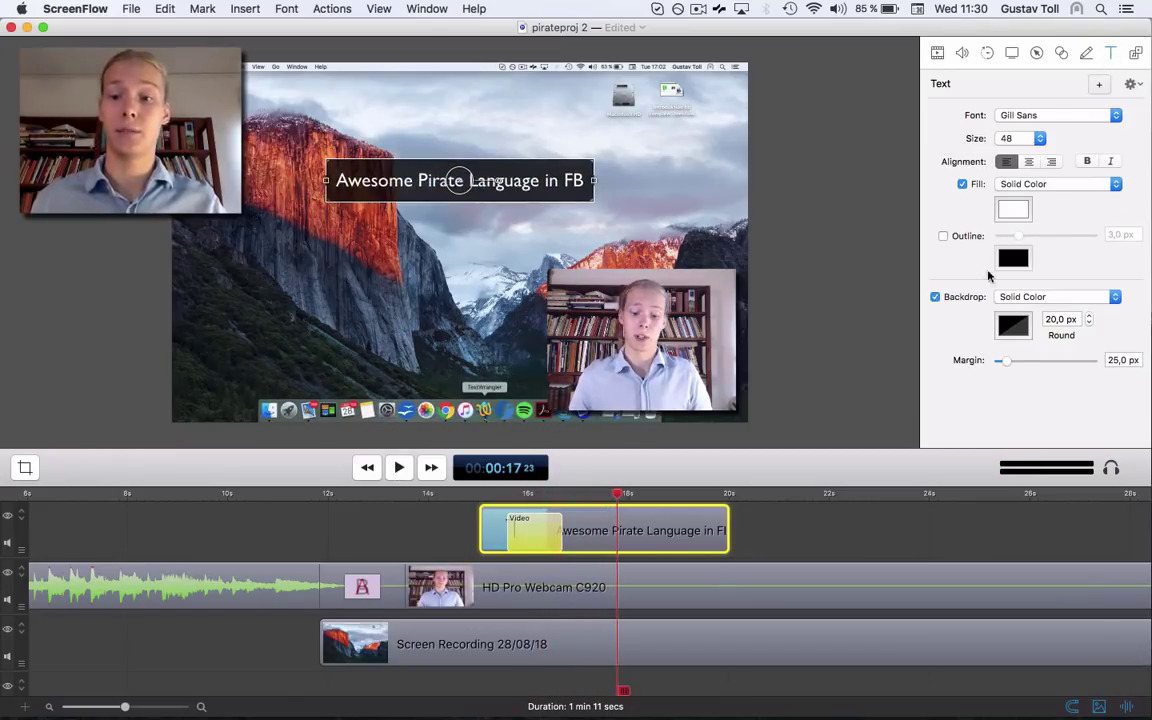
Step: Turn the text's backdrop off and back on
click(935, 298)
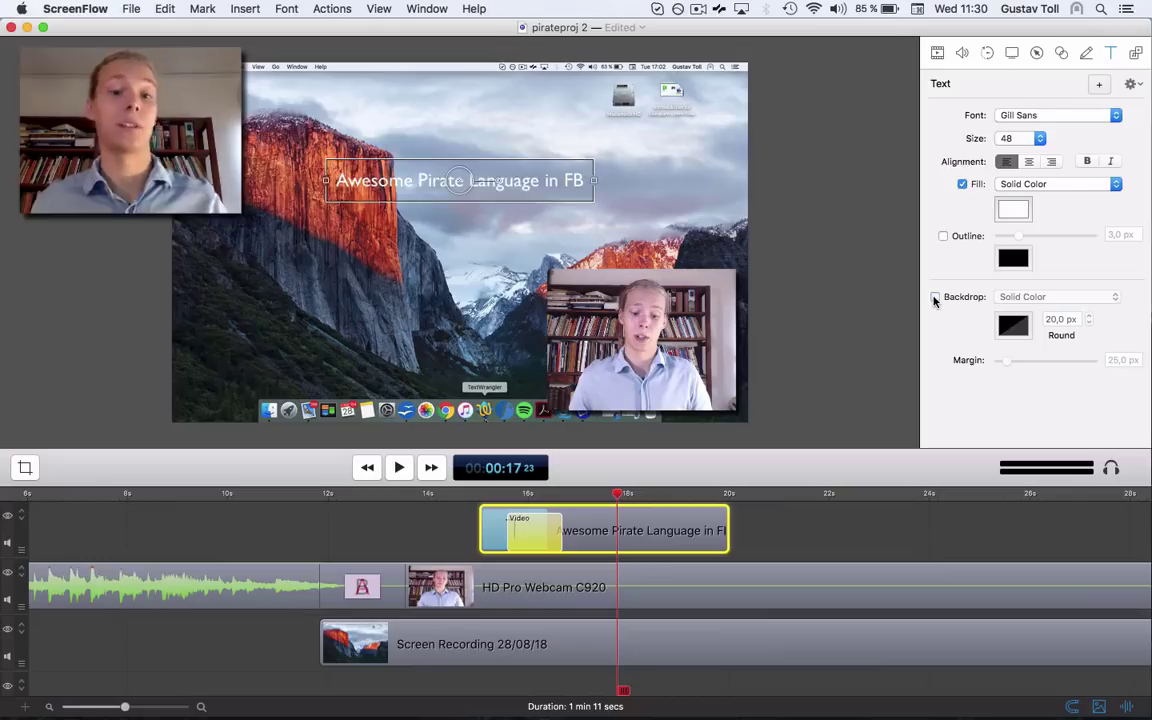
click(935, 298)
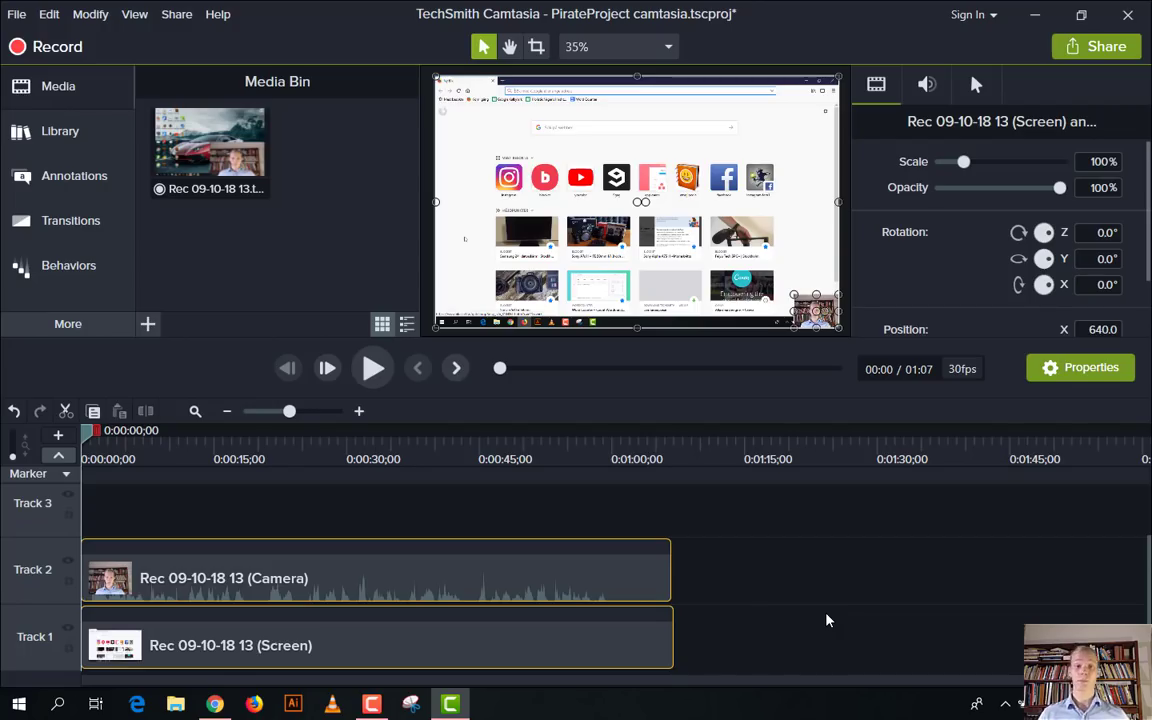
Step: Switch to Camtasia and import the FunnelProfitsIntro video from the Intro folder into the media bin
click(78, 136)
click(40, 98)
click(149, 328)
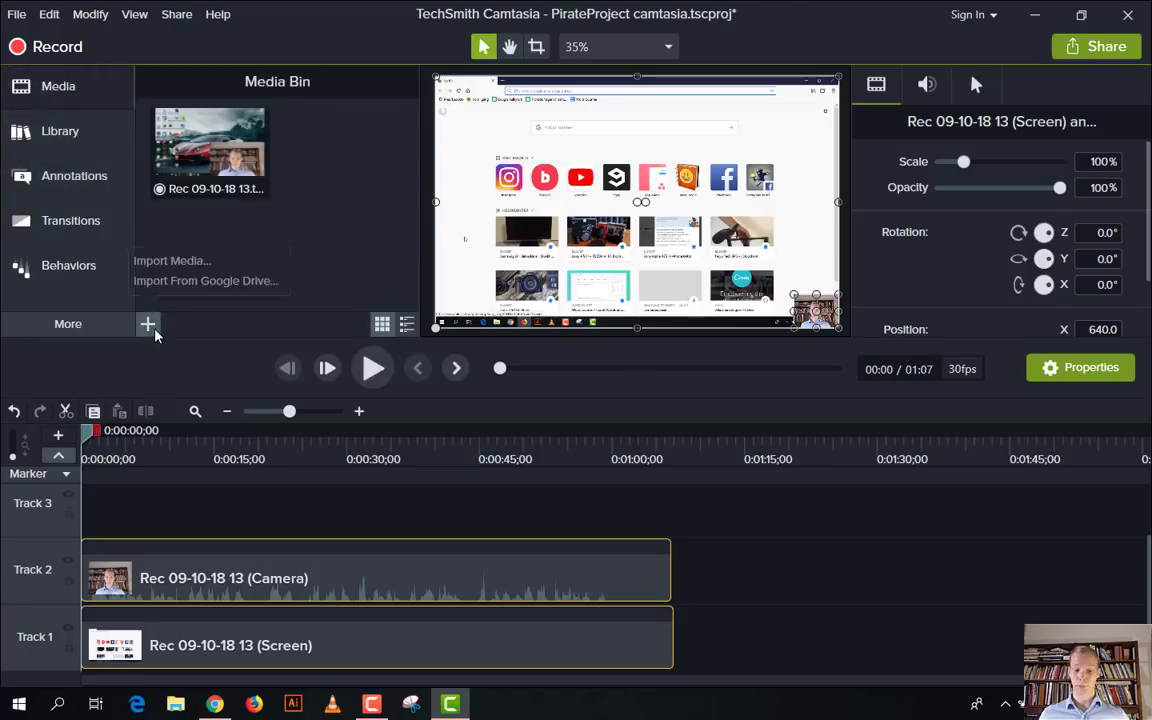
click(170, 260)
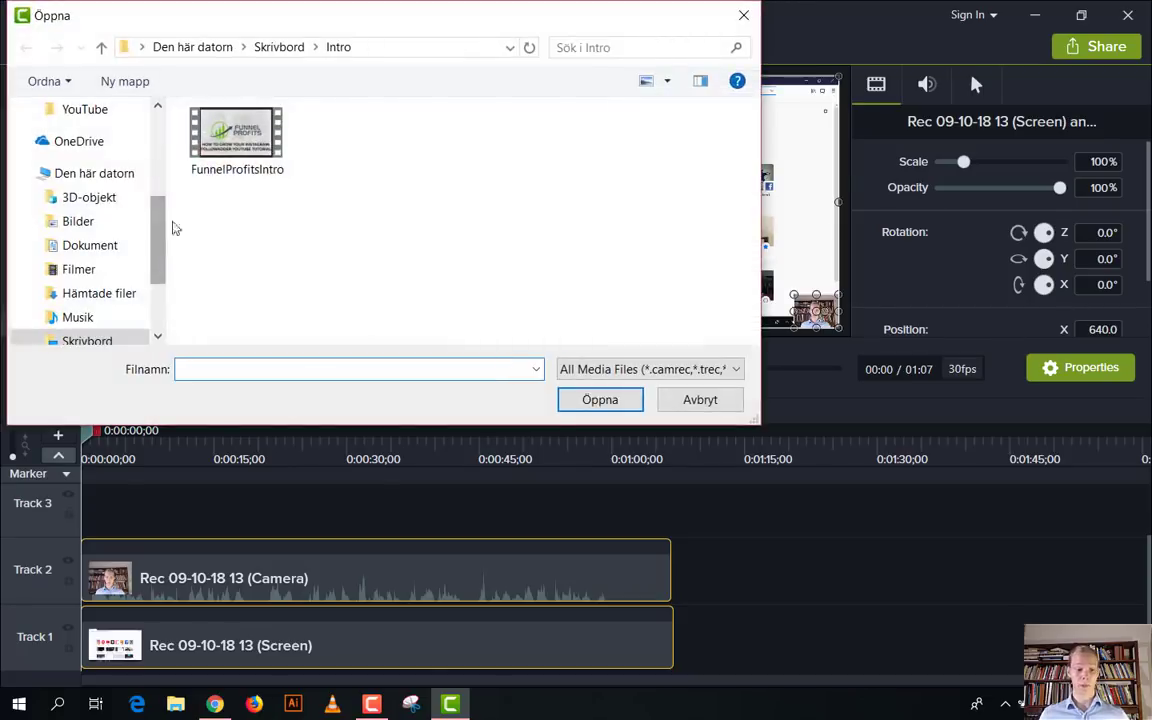
scroll(108, 244, up, 3)
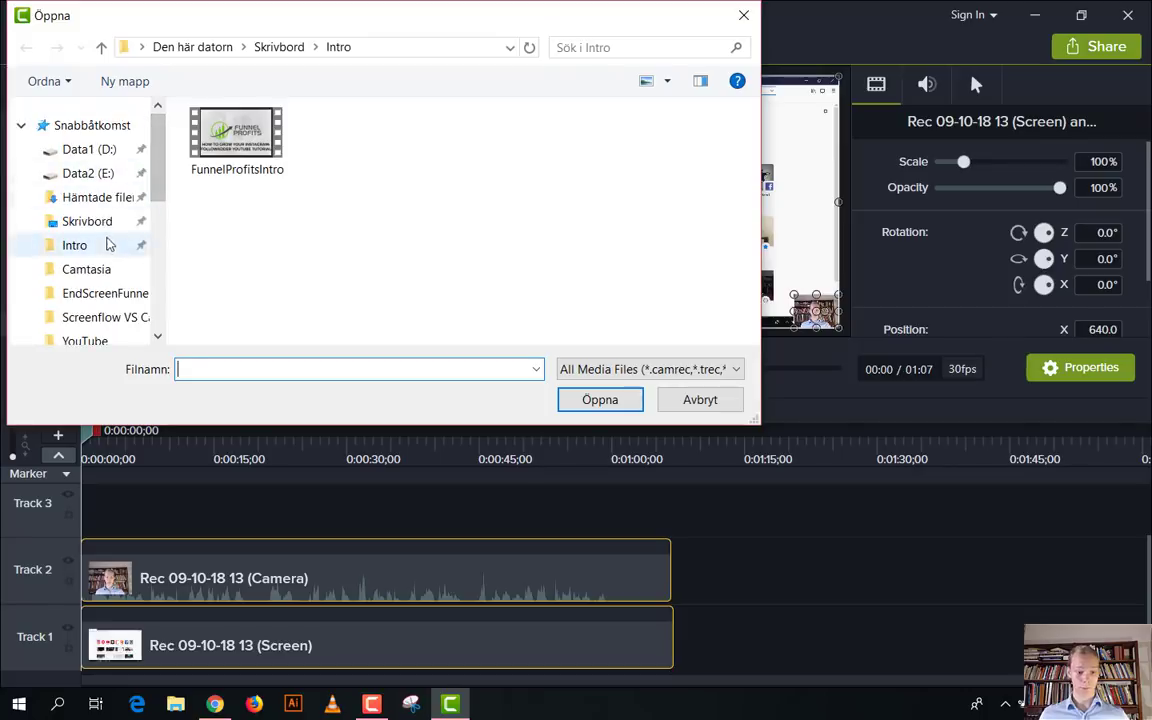
click(108, 244)
click(218, 132)
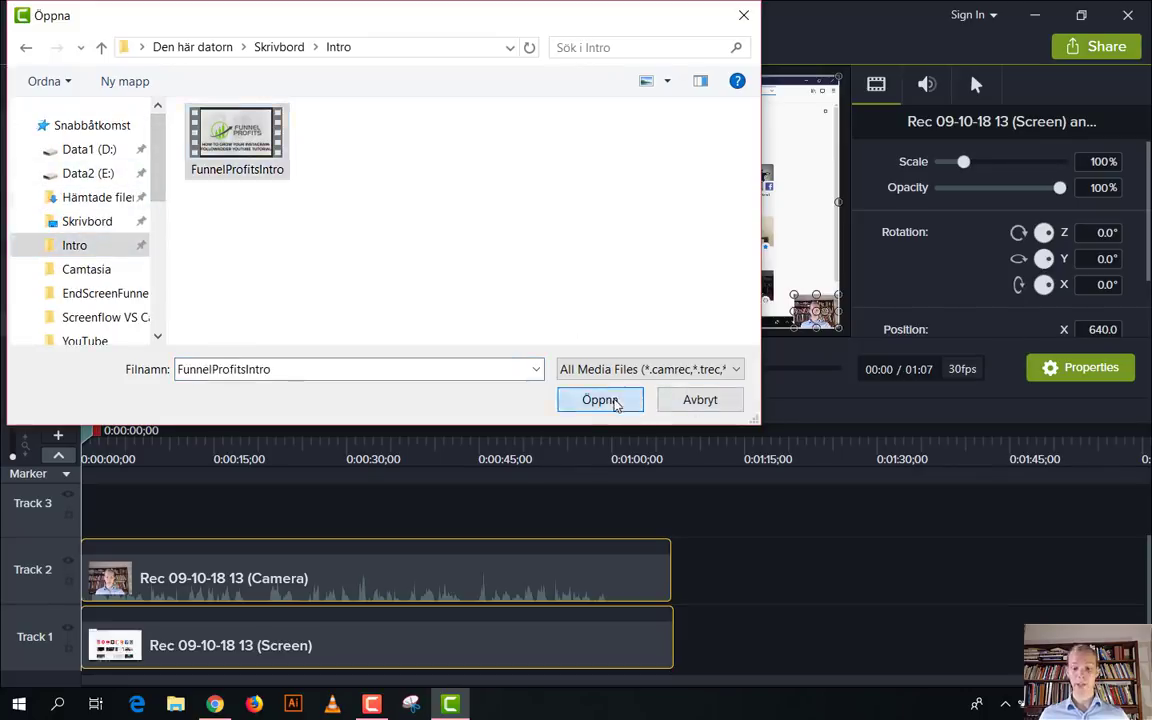
click(614, 401)
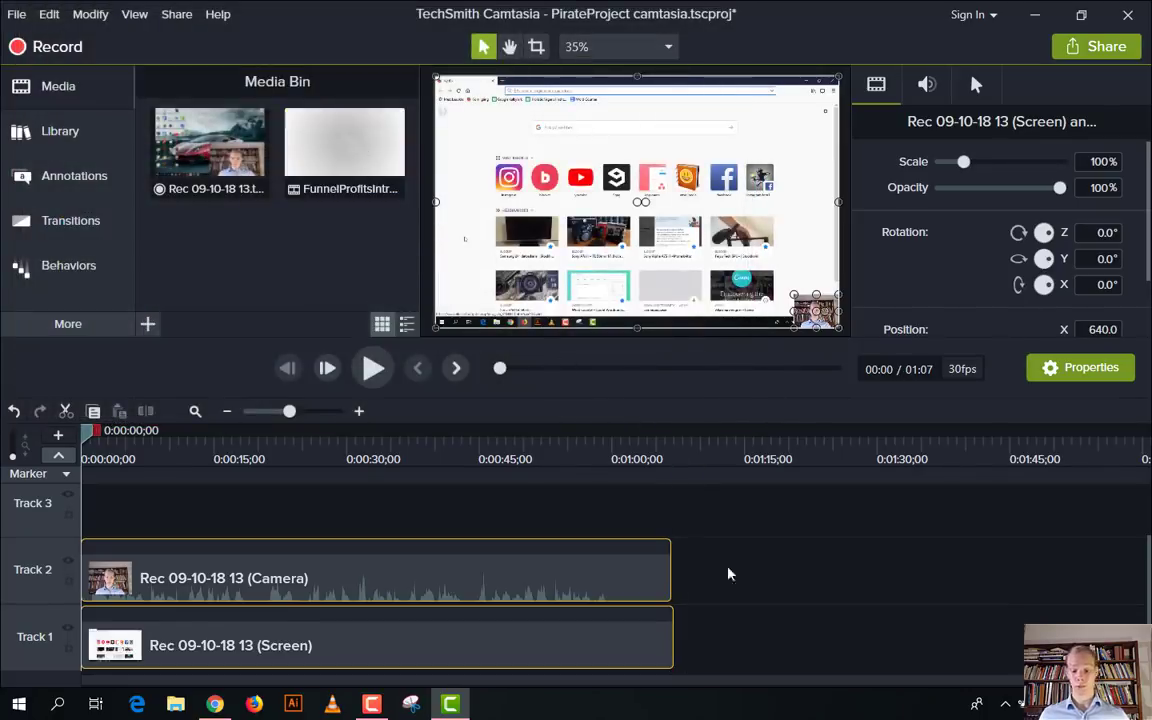
Step: Place the intro at the start of Track 2 and move the camera and screen recordings so they begin right after it
drag(697, 645, 758, 585)
drag(344, 150, 88, 570)
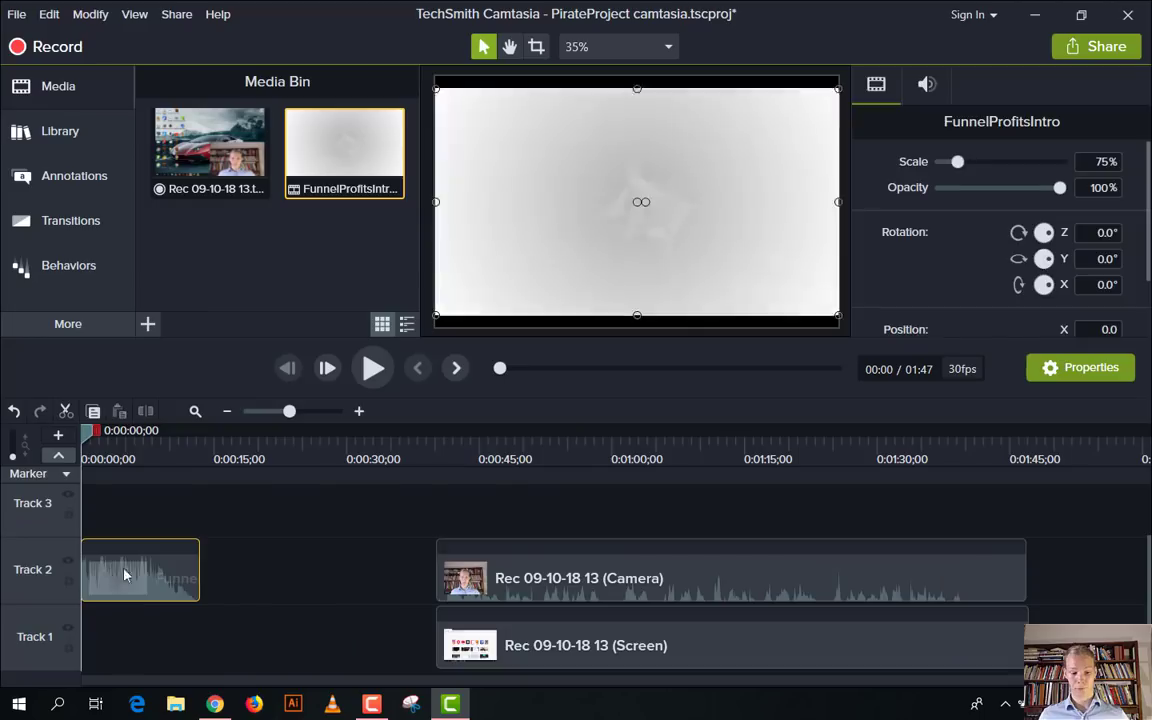
click(404, 527)
drag(404, 527, 283, 561)
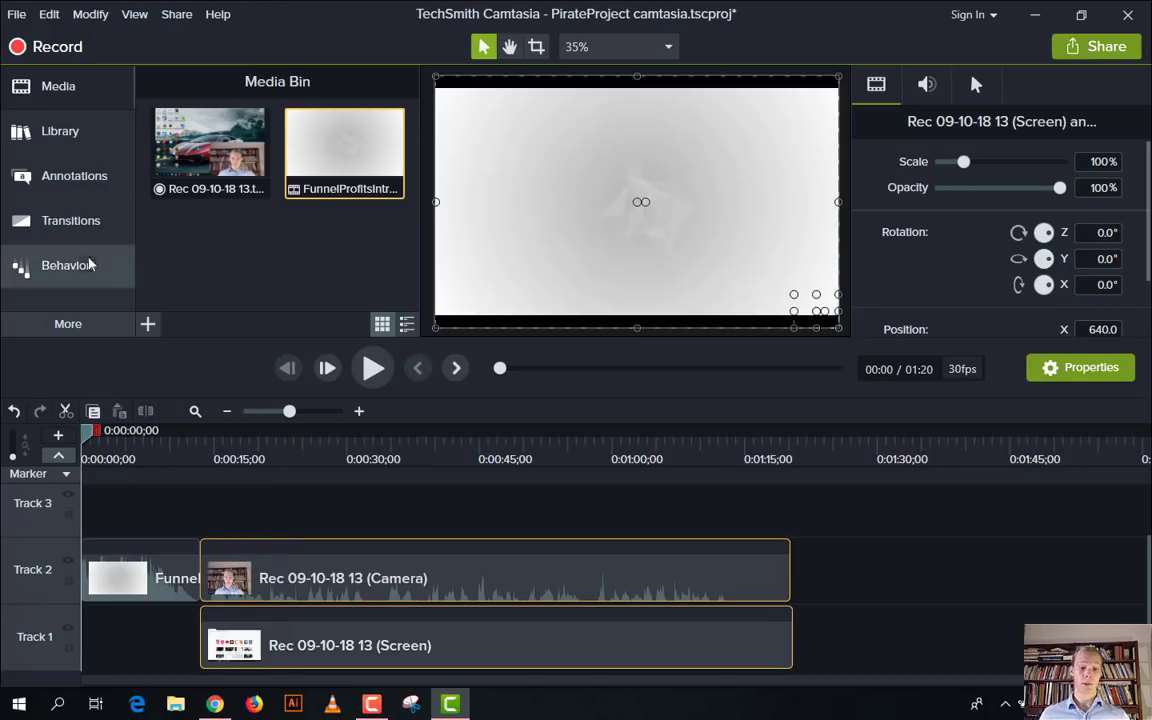
Step: Apply the Fade transition between the intro and the camera recording on Track 2
click(72, 226)
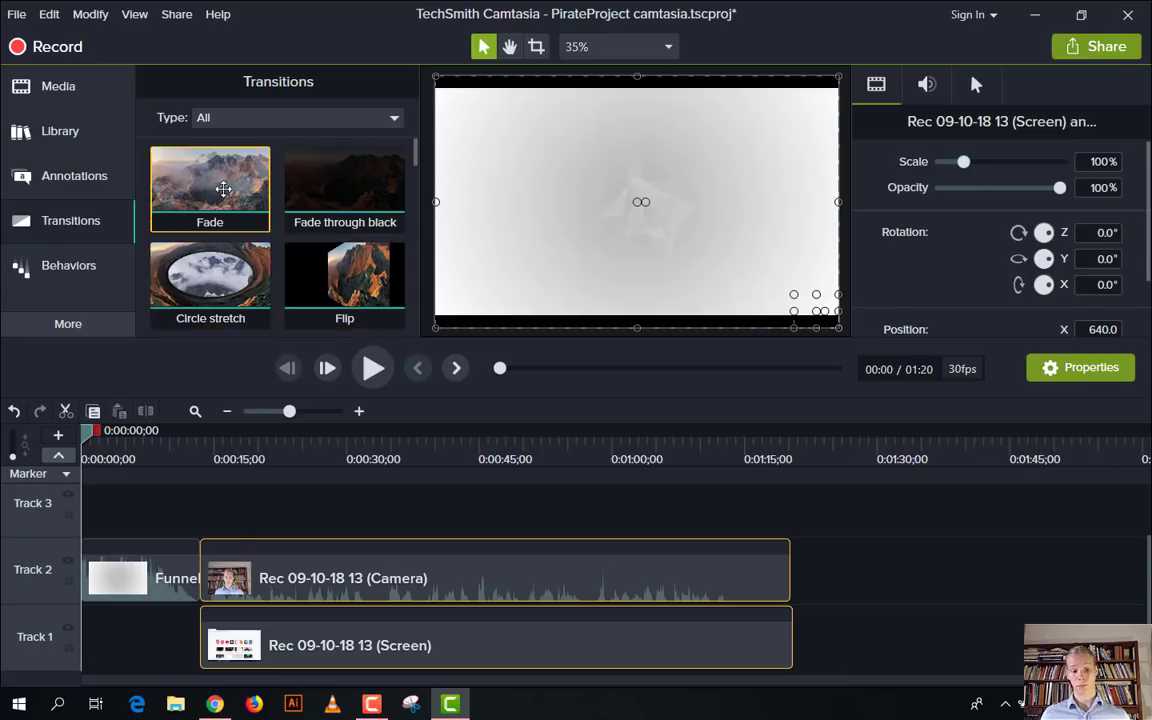
mouse_move(219, 185)
mouse_down()
mouse_move(237, 535)
mouse_move(200, 576)
mouse_move(217, 547)
mouse_up()
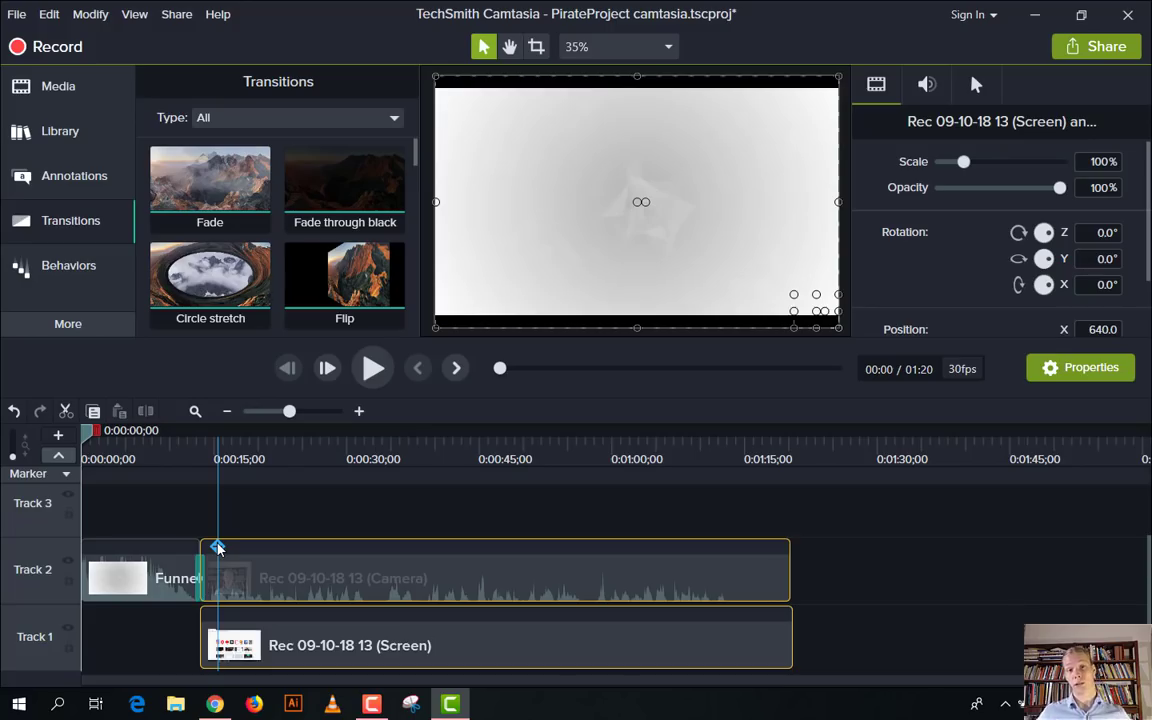
drag(218, 548, 177, 545)
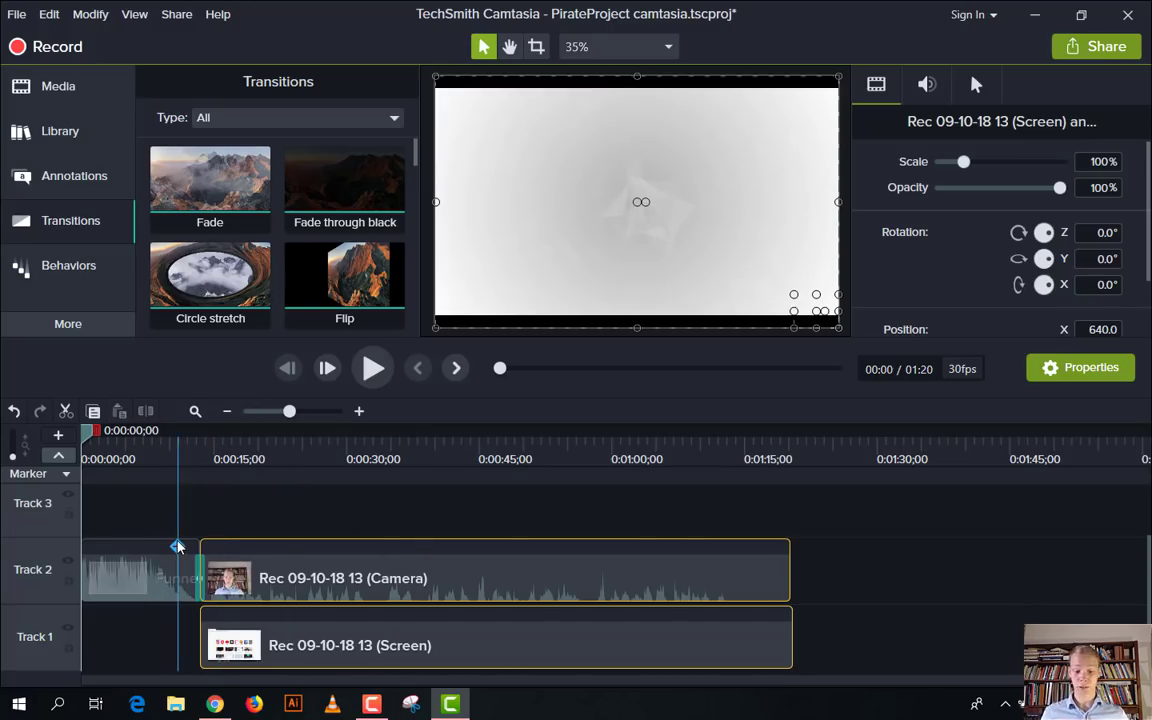
Step: Play the fade from shortly before the intro's end and stop at 0:00:14;29
click(199, 455)
drag(205, 425, 185, 428)
click(374, 368)
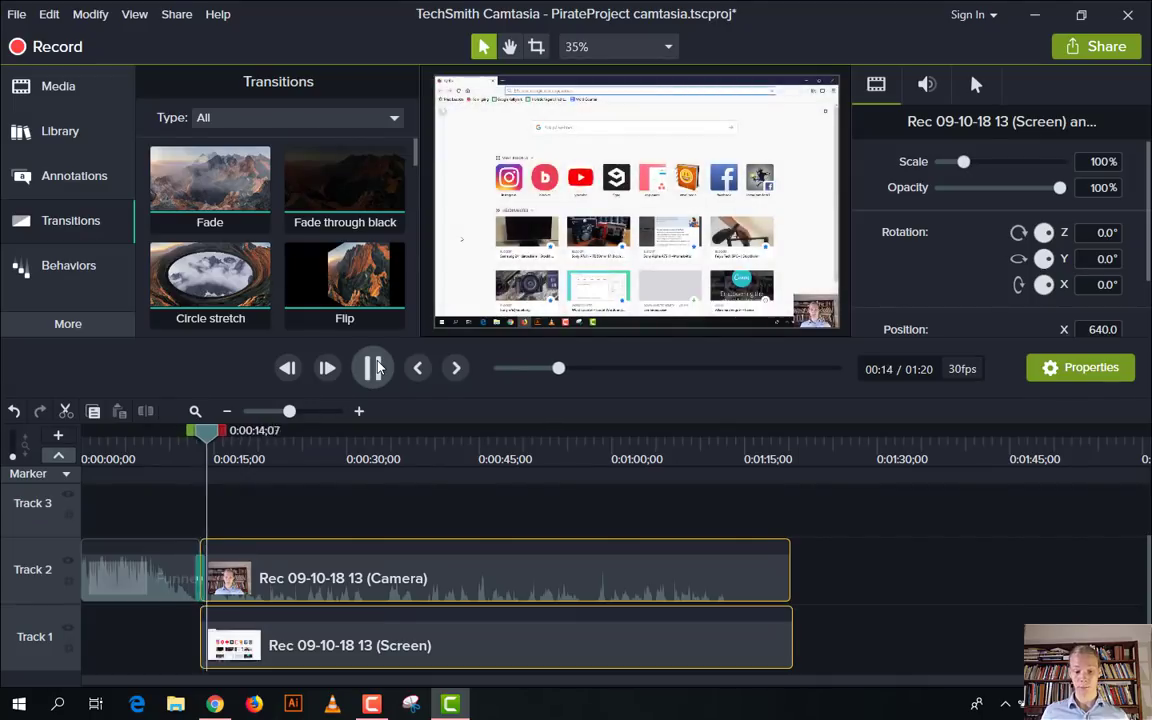
click(374, 368)
click(608, 260)
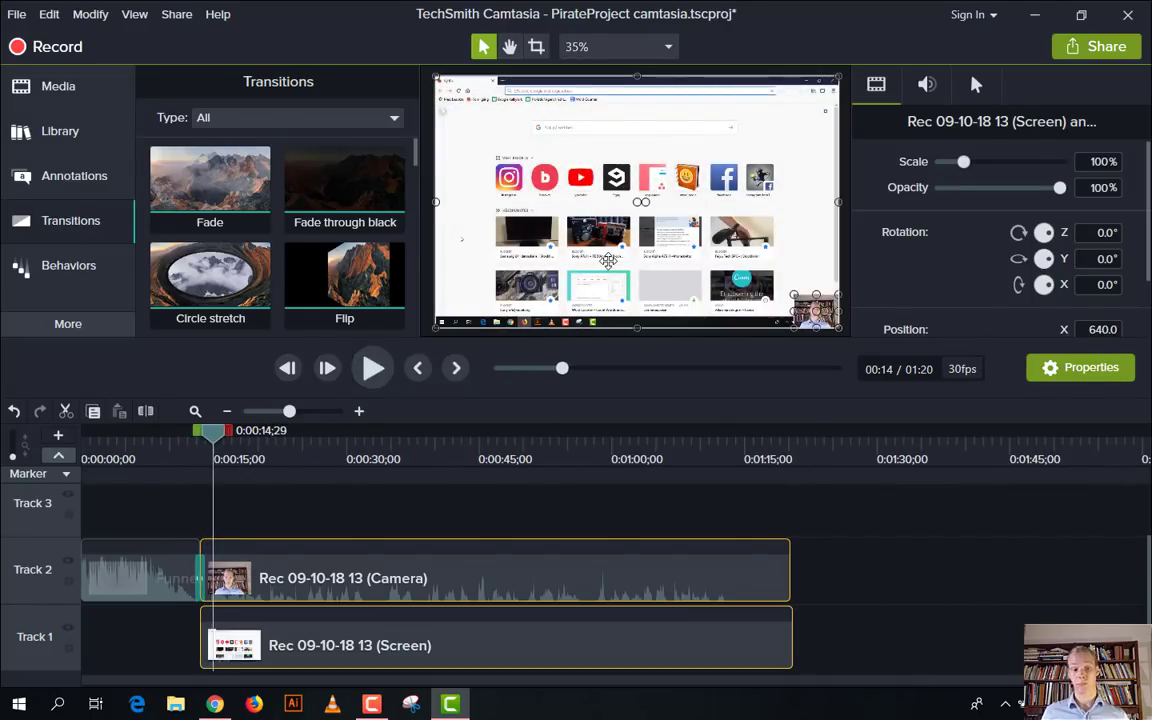
Step: Add a plain text callout from the Basic style to Track 3 at 0:00:14;29
click(80, 177)
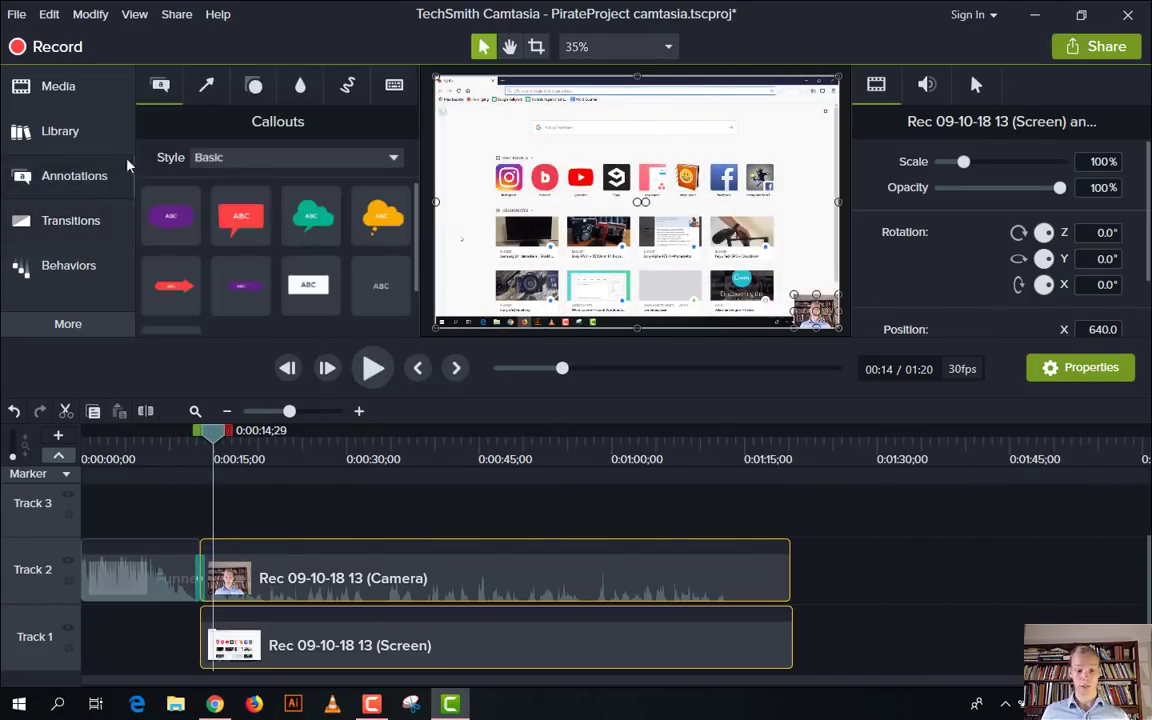
scroll(300, 225, down, 2)
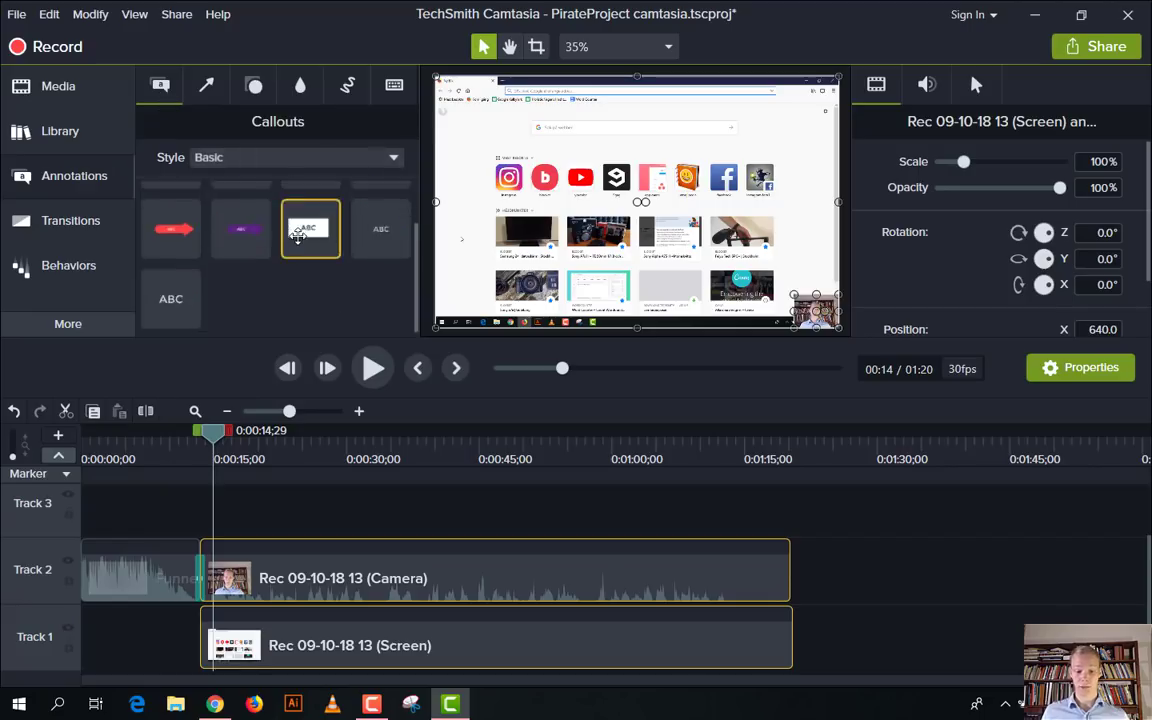
scroll(300, 225, up, 2)
click(268, 160)
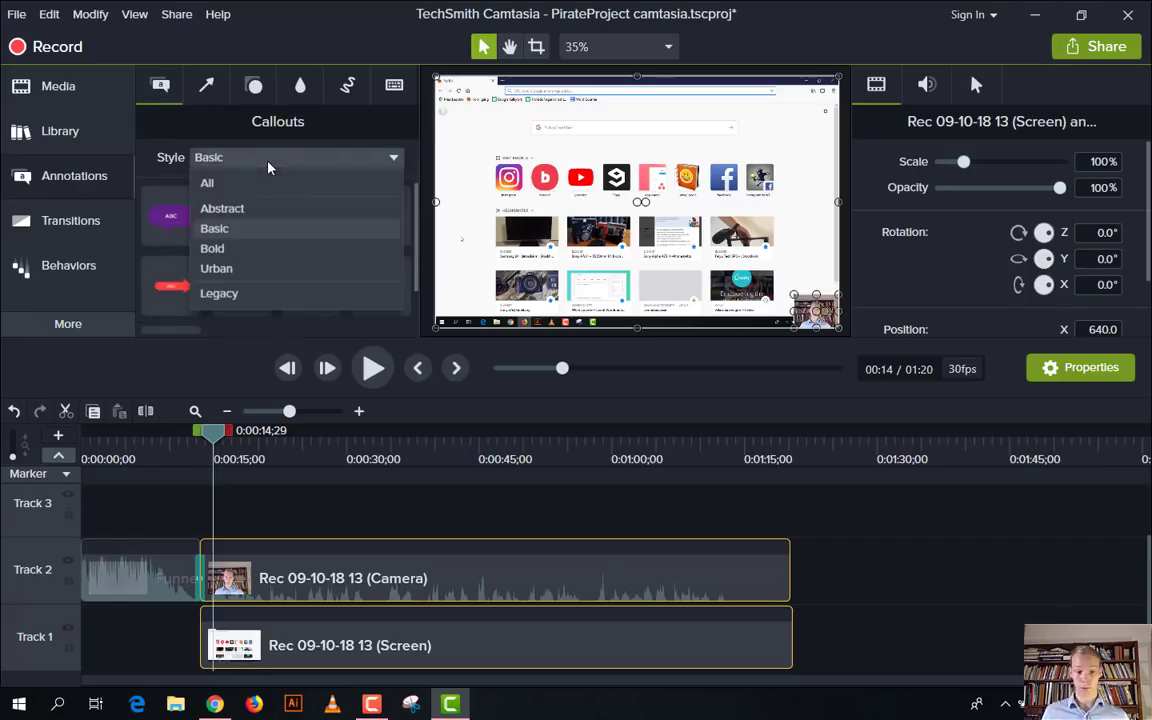
click(233, 229)
scroll(237, 232, down, 1)
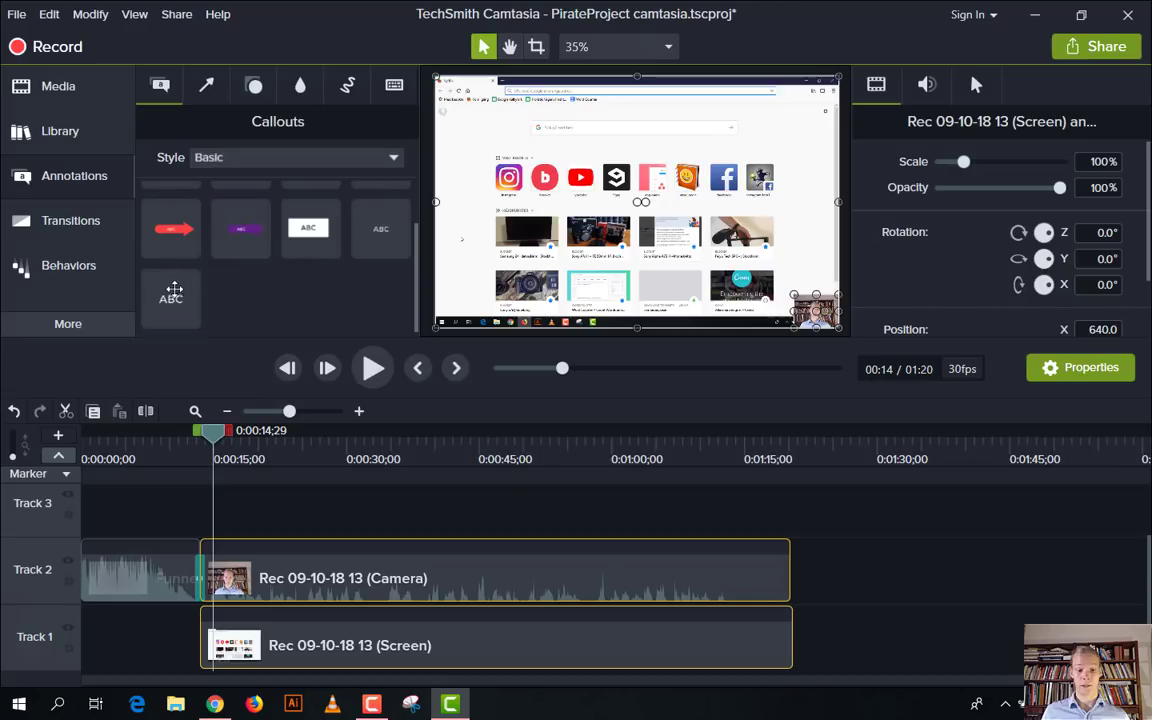
drag(380, 229, 233, 527)
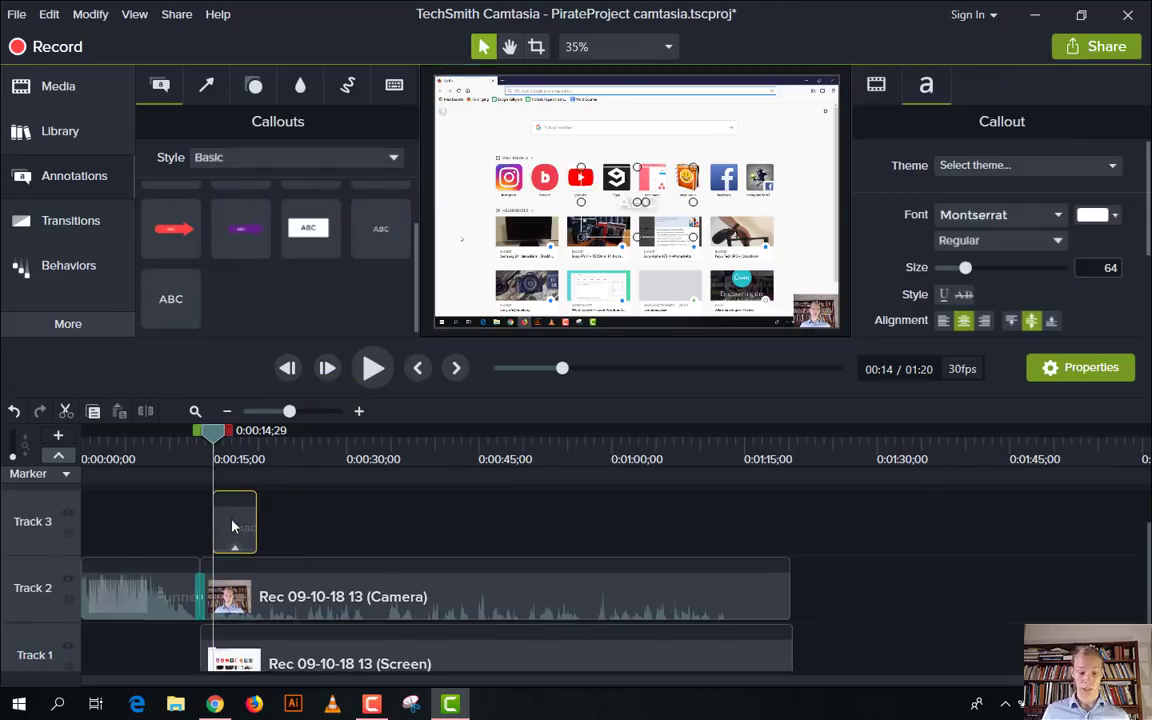
Step: Enter "Awesome Pirate Language in FB" as the text of the callout on Track 3
scroll(268, 486, up, 1)
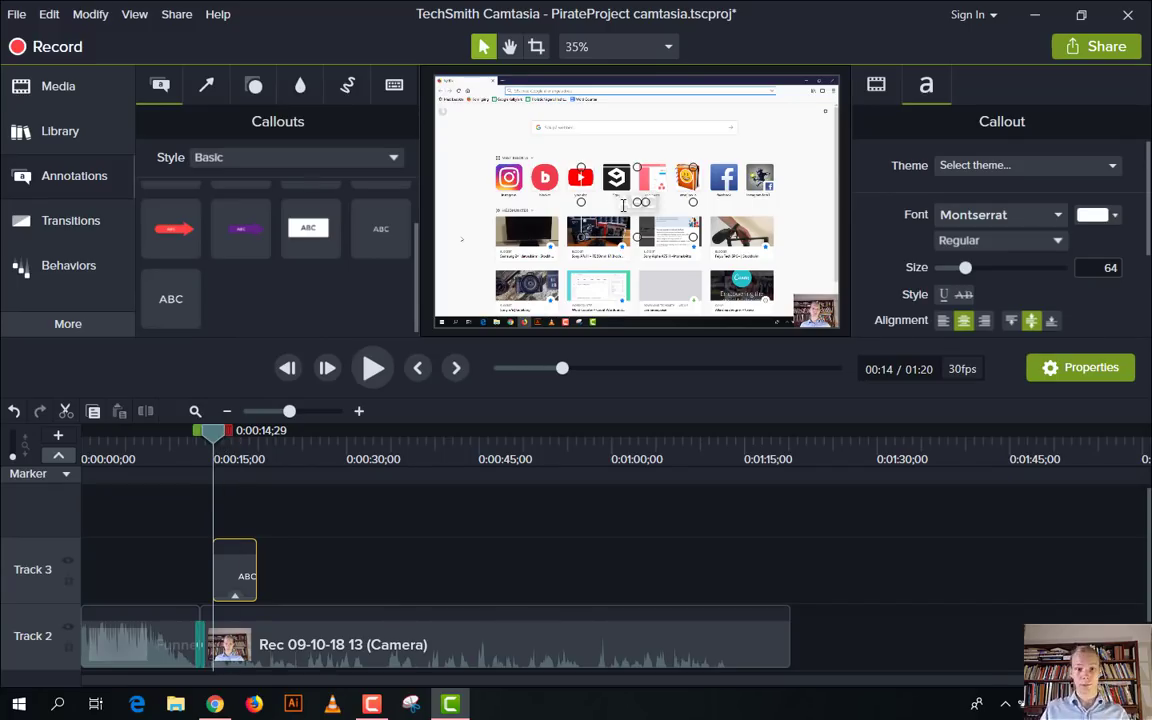
text(Awesome)
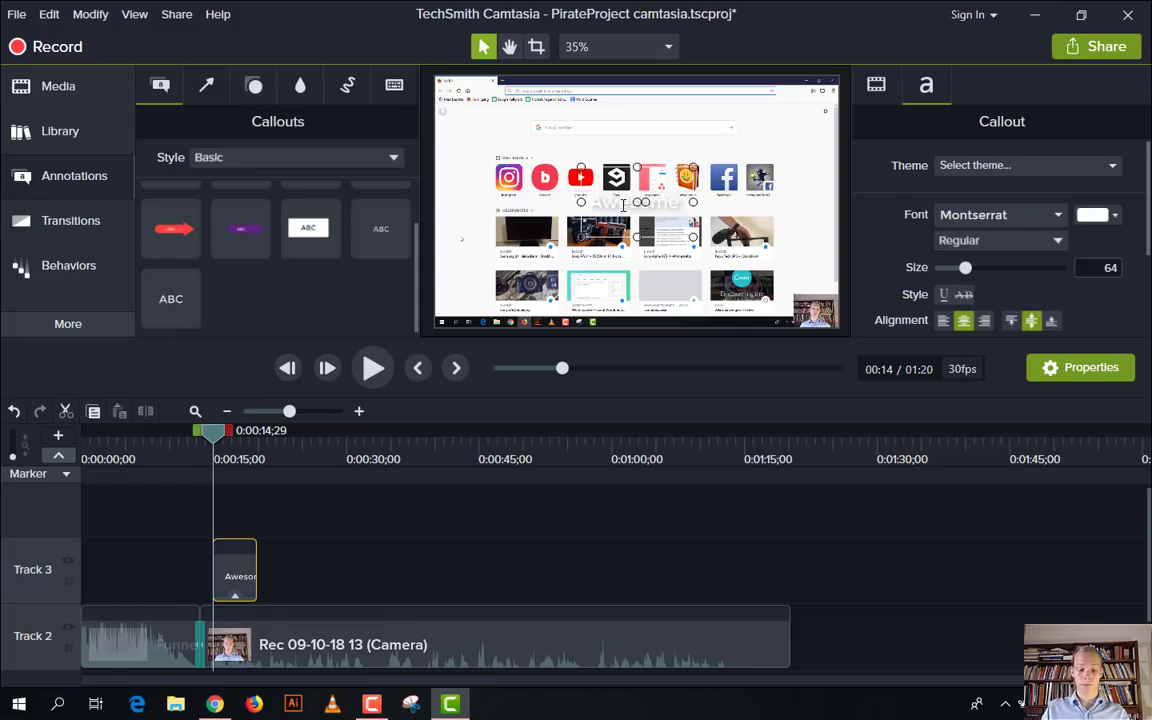
text( Pirate Language)
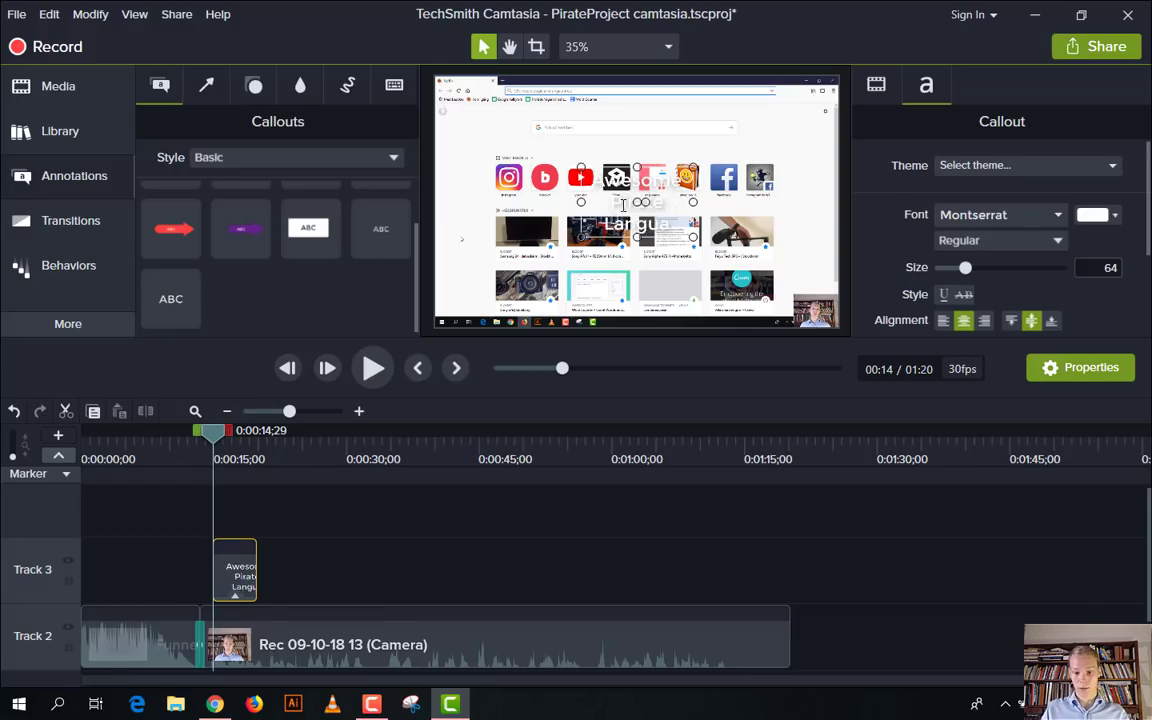
text( in FB)
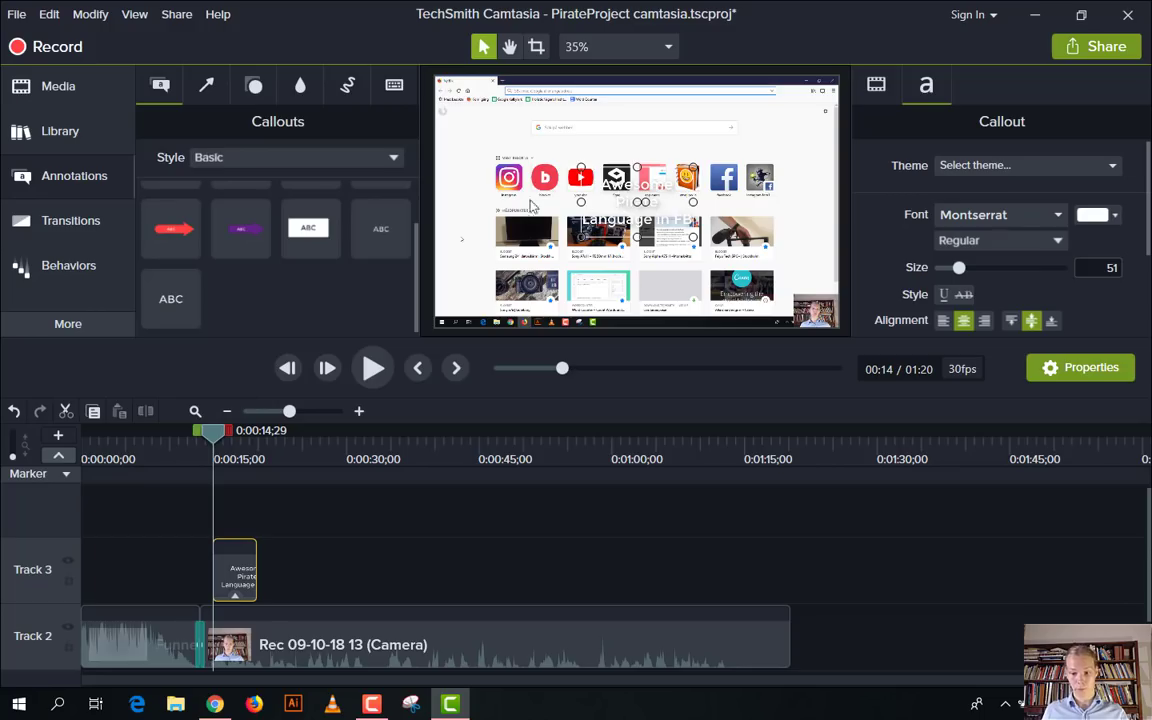
Step: Widen the text callout so its text fits on two lines and move it up over the page's search bar
drag(711, 203, 765, 205)
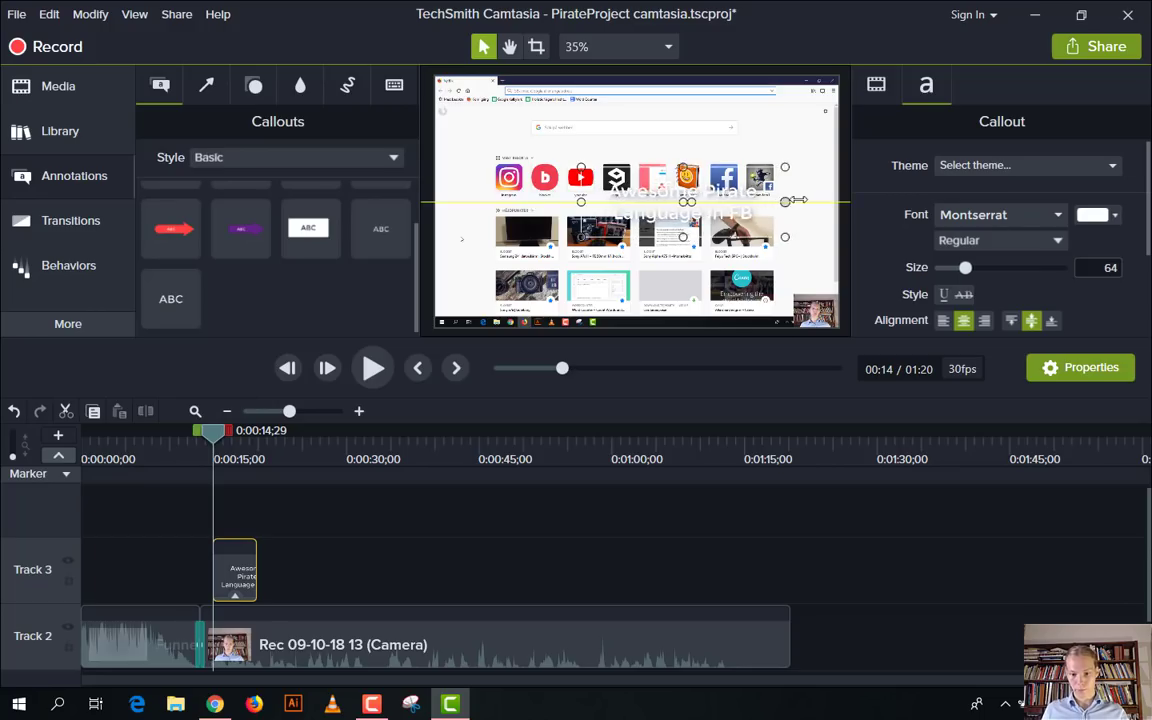
drag(640, 185, 606, 136)
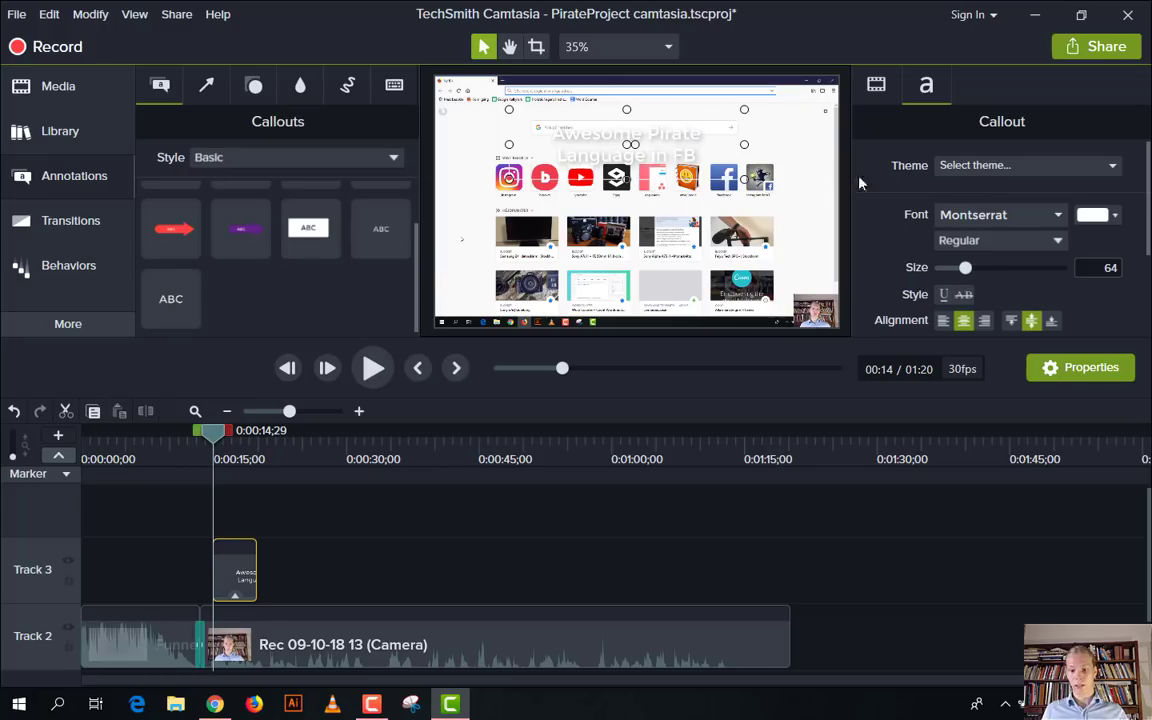
click(1082, 370)
click(1082, 370)
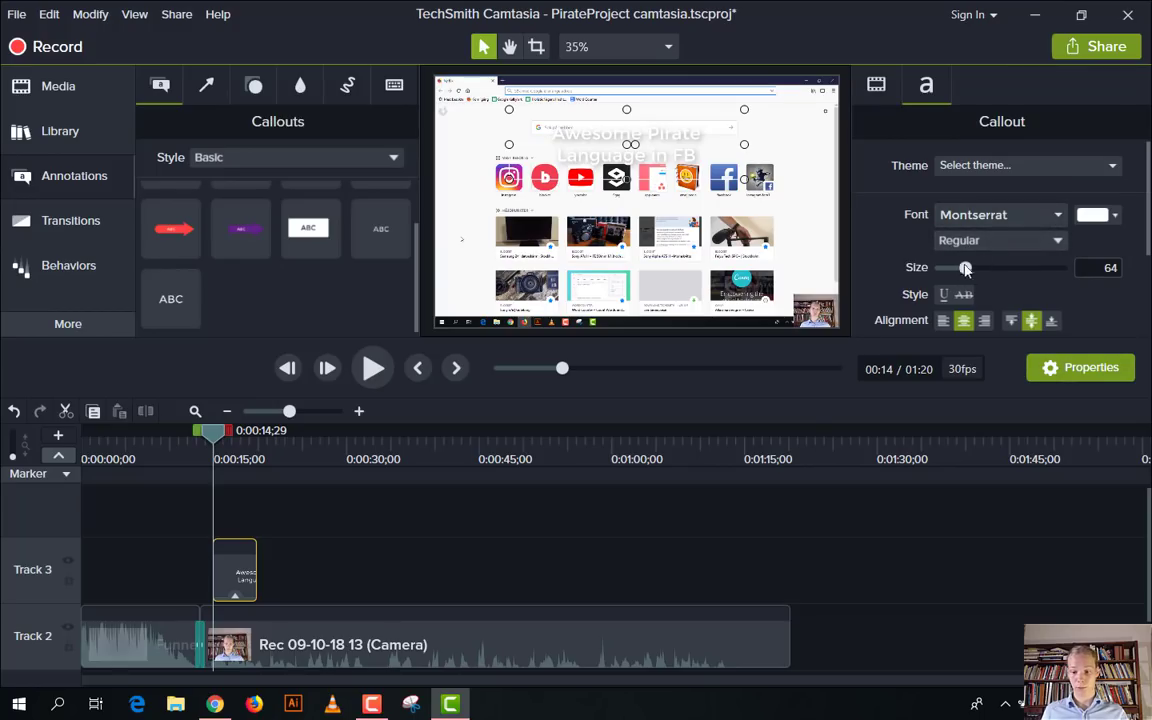
Step: Set the callout's font size to 79 and its text colour to dark reddish brown #674545
drag(965, 267, 972, 267)
click(1103, 215)
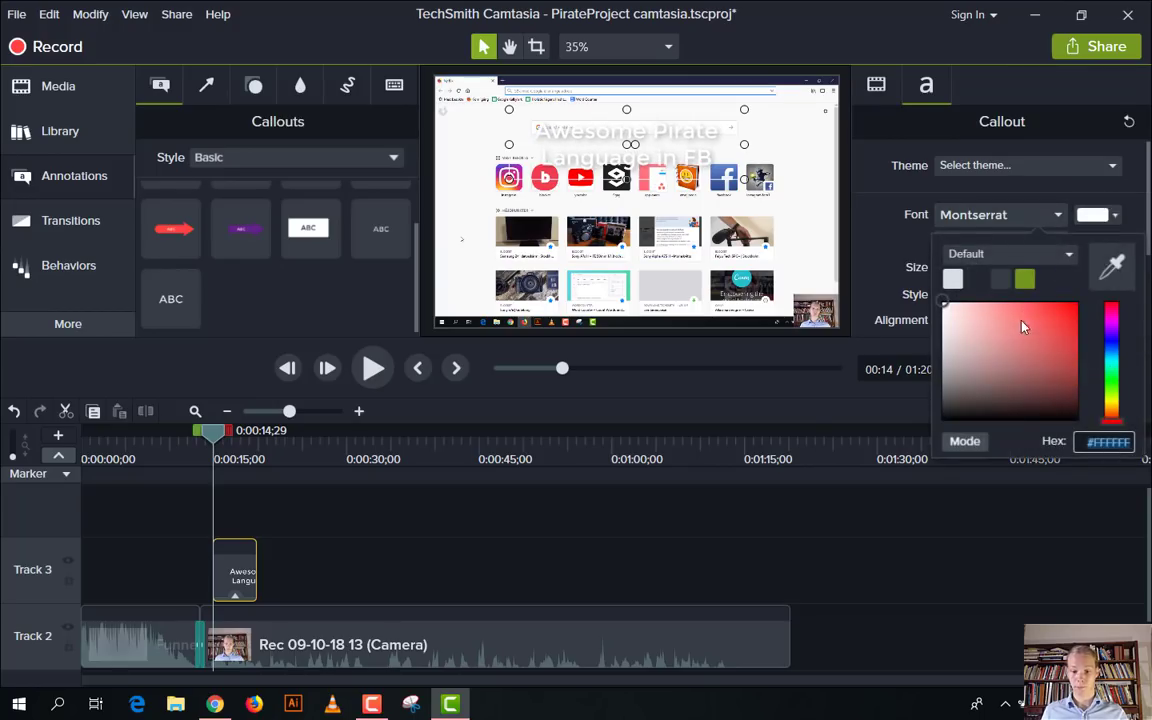
drag(994, 398, 987, 378)
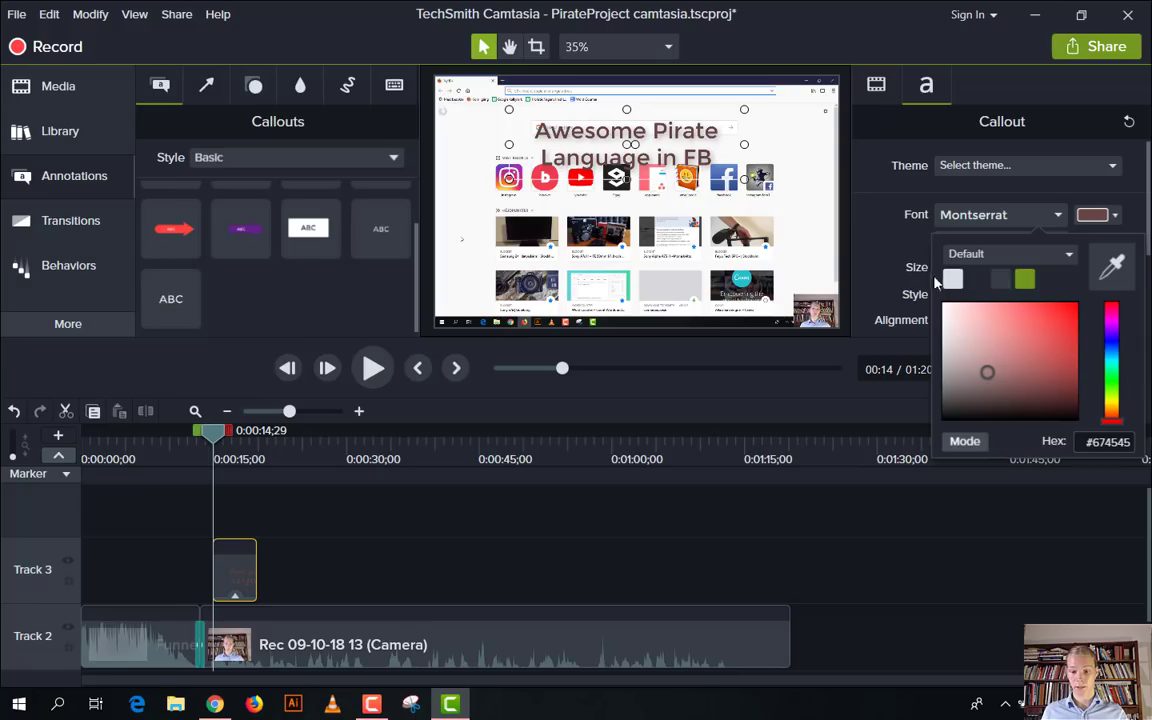
click(918, 226)
click(950, 170)
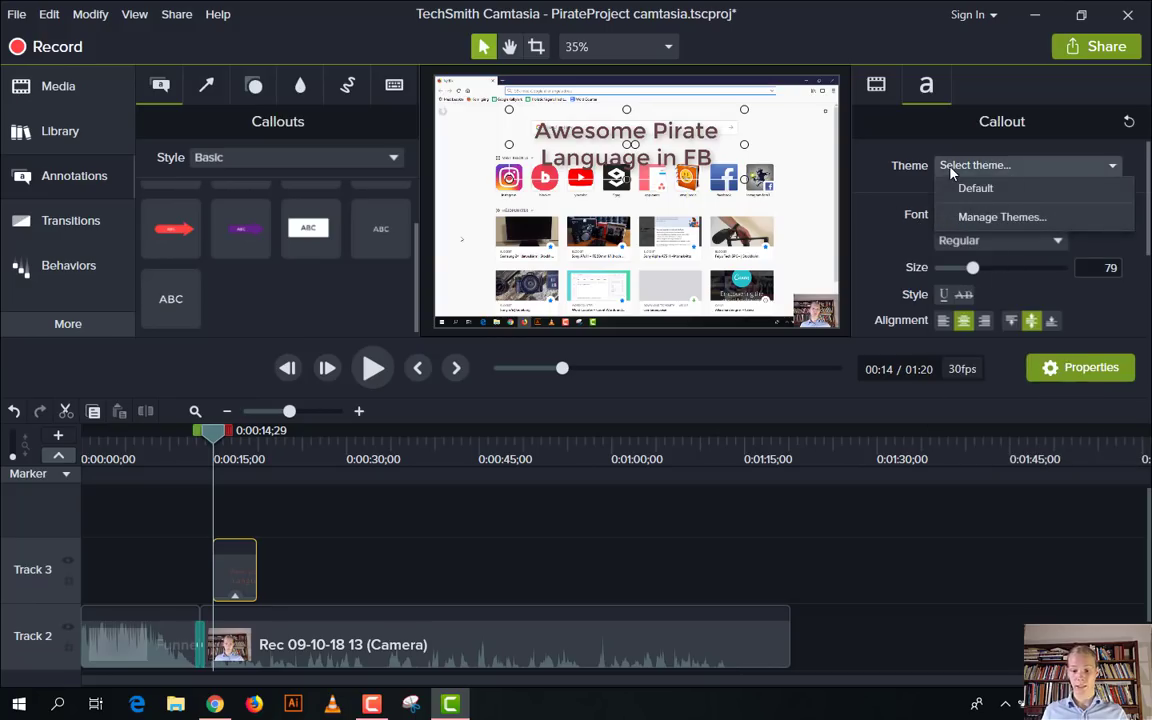
click(978, 163)
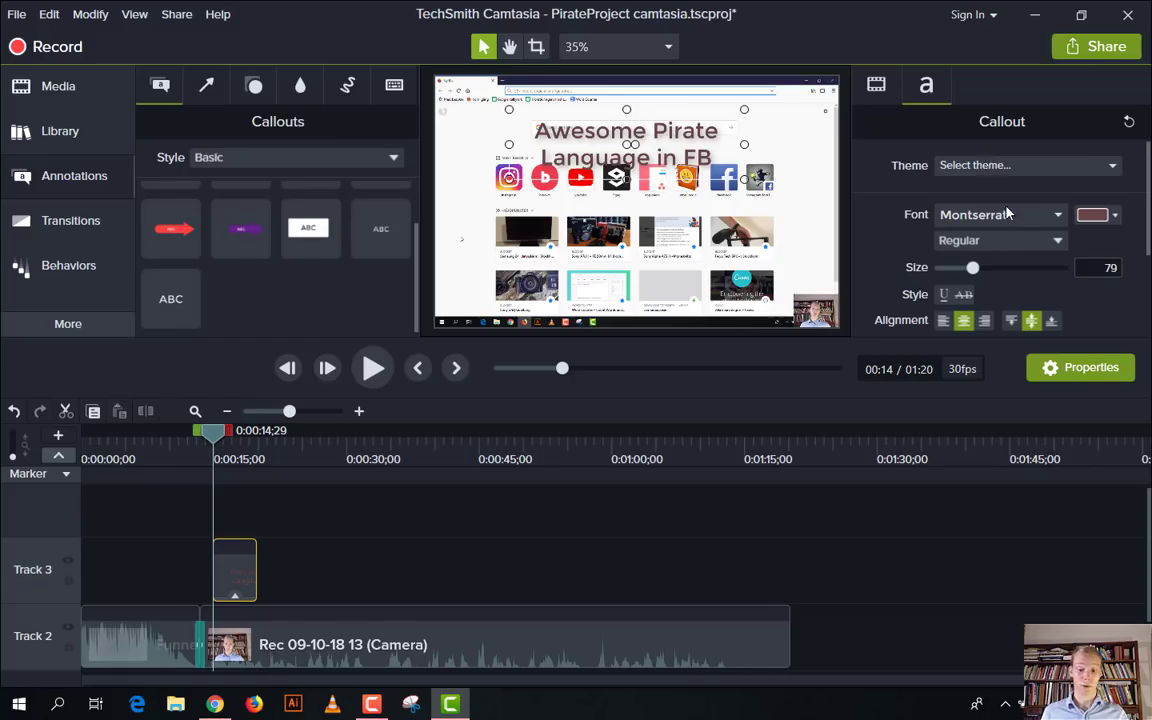
scroll(1007, 212, down, 1)
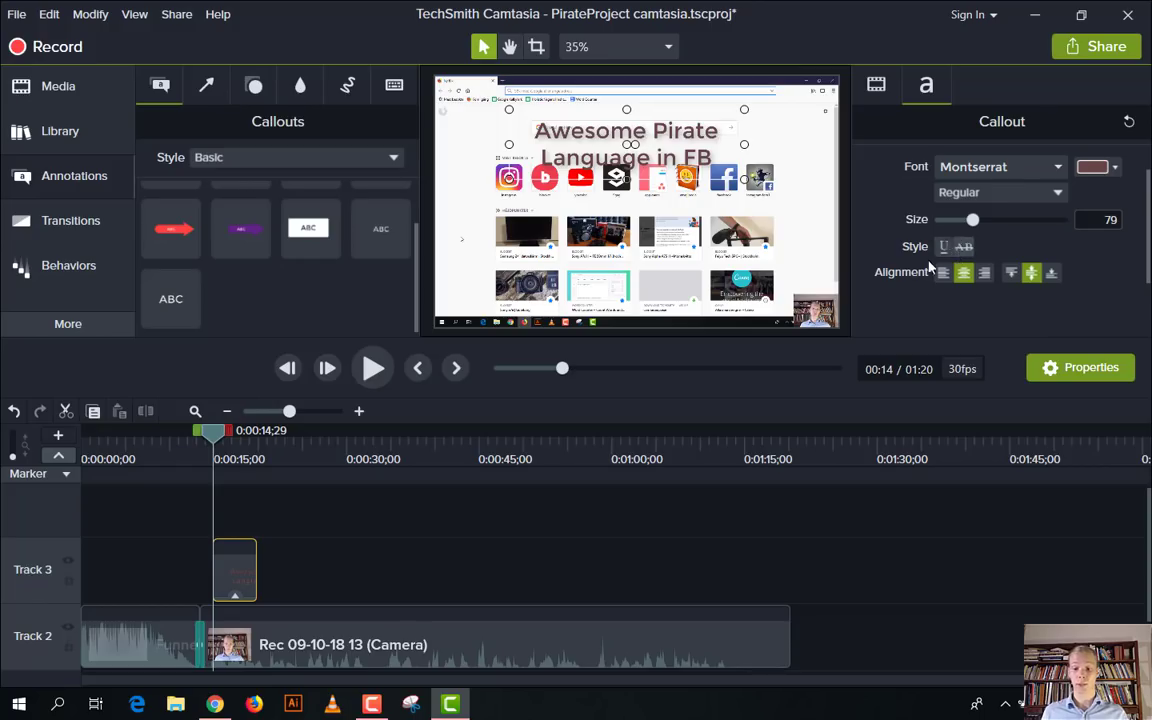
scroll(930, 268, up, 1)
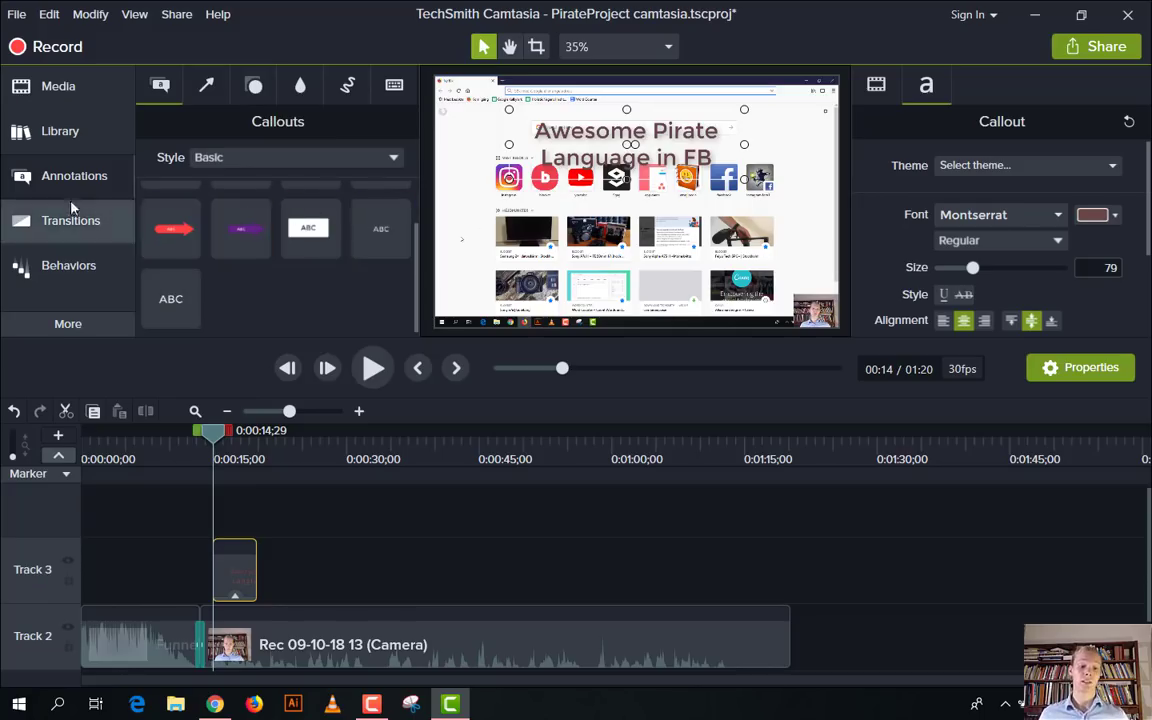
Step: Apply the Fly In behavior to the text callout on Track 3 and play the animation from 0:00:14;29
click(74, 257)
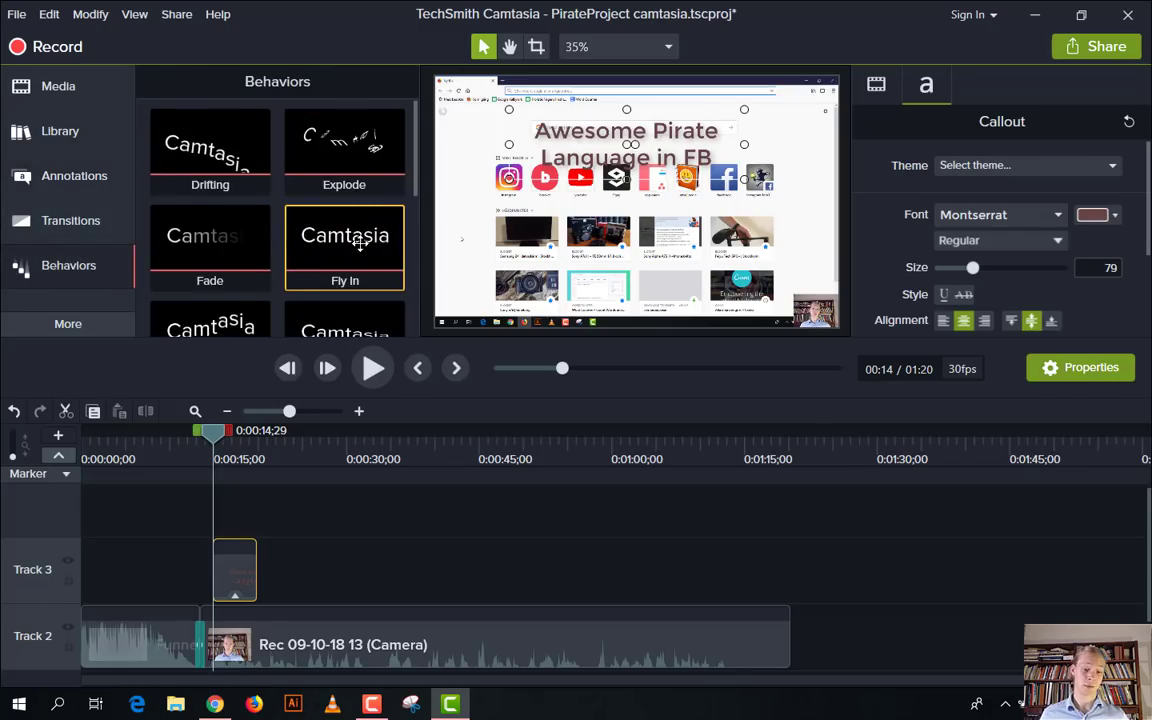
drag(365, 255, 240, 582)
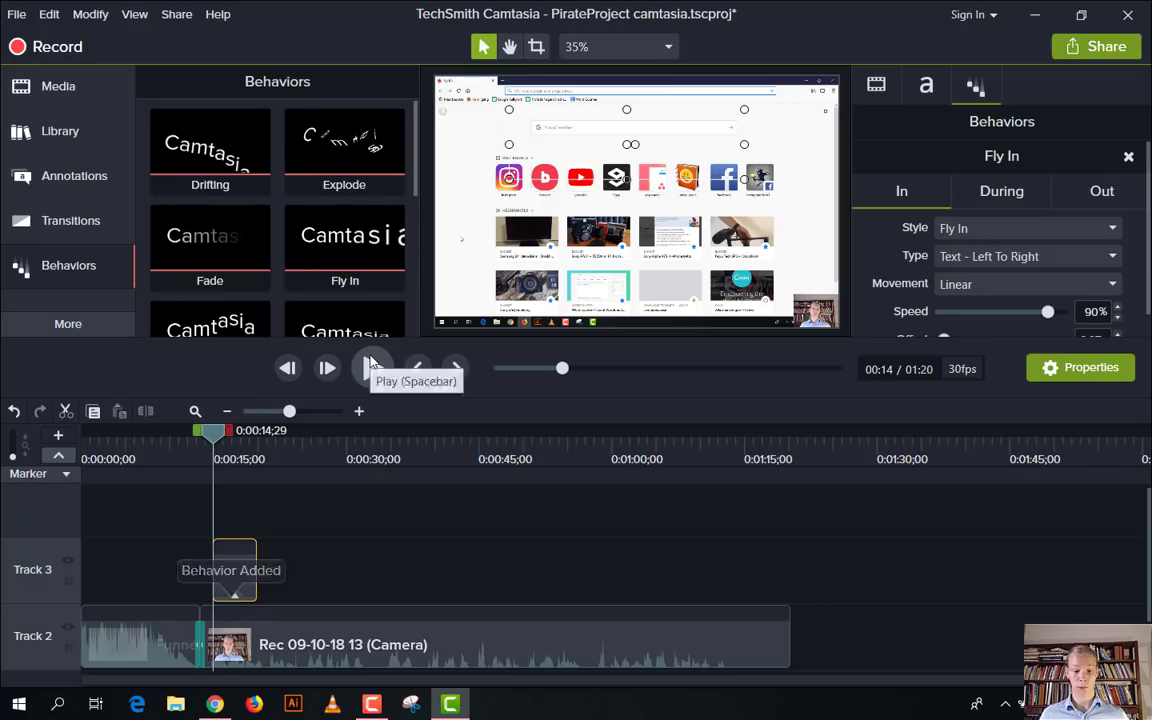
click(371, 364)
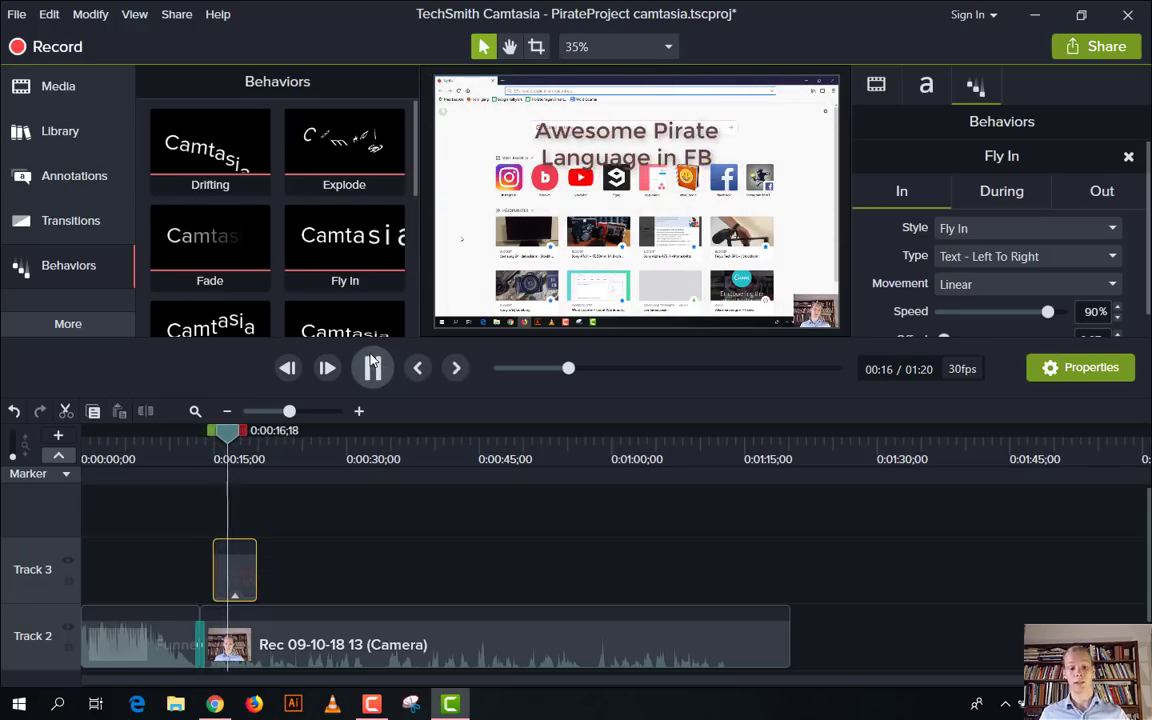
click(371, 364)
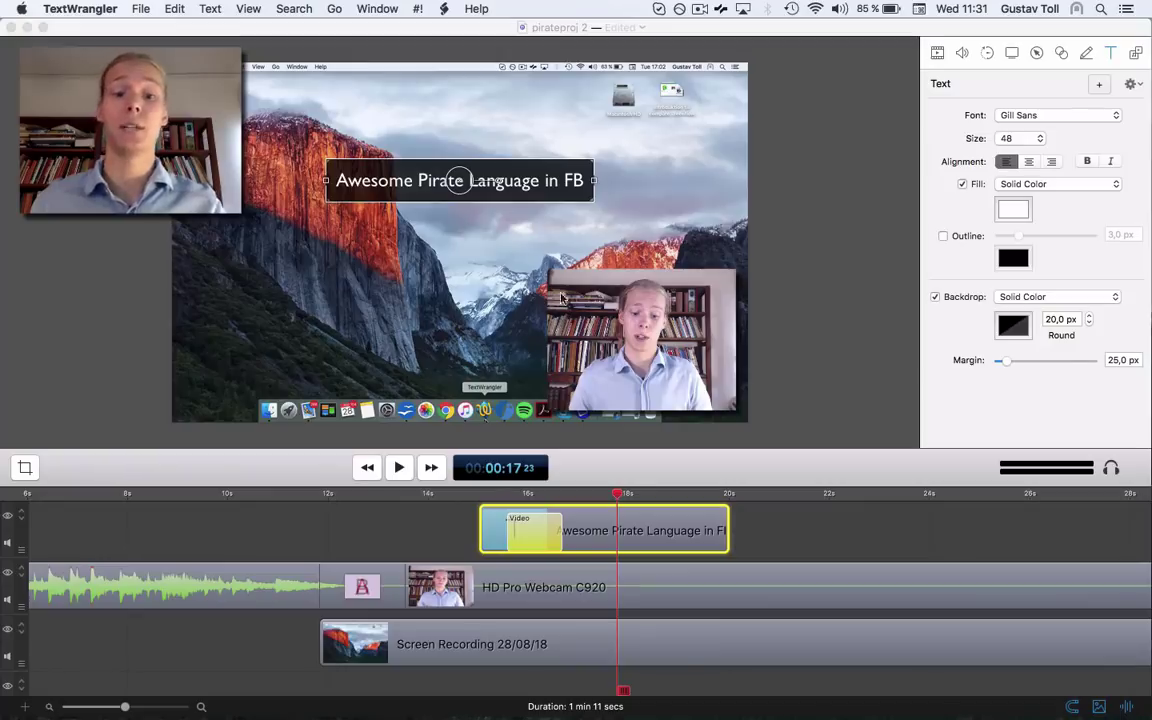
Step: Switch to the ScreenFlow project pirateproj 2 and move the playhead to 00:00:30;00
mouse_move(143, 707)
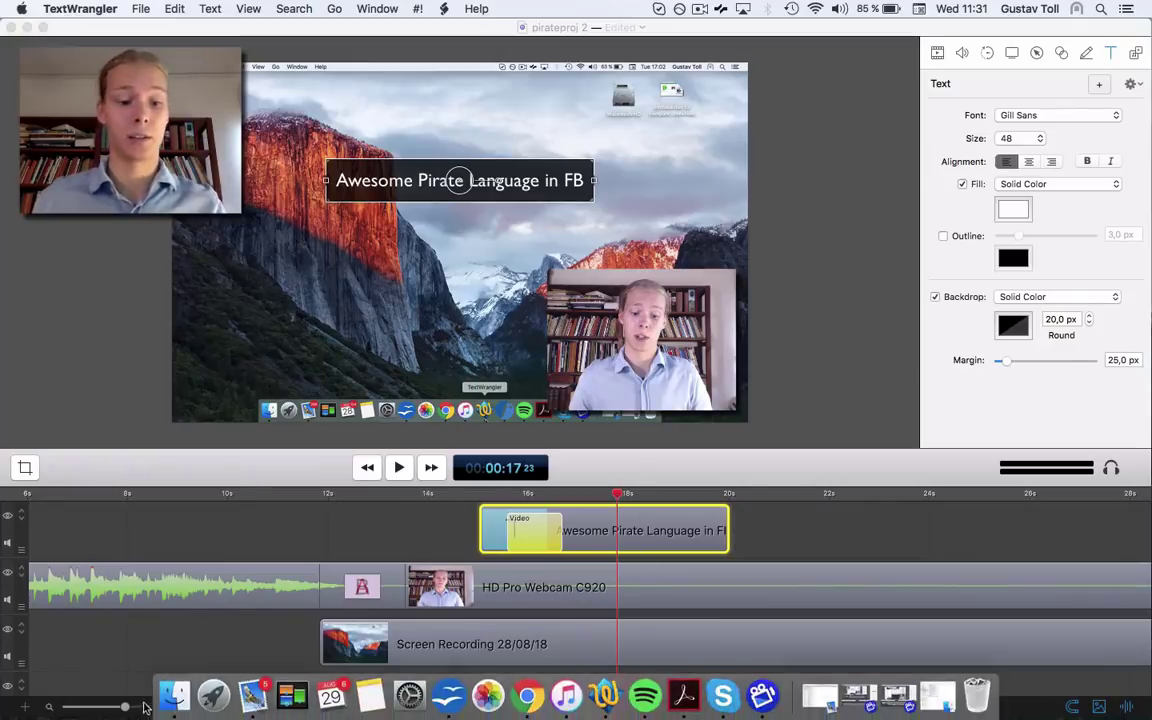
drag(117, 710, 110, 709)
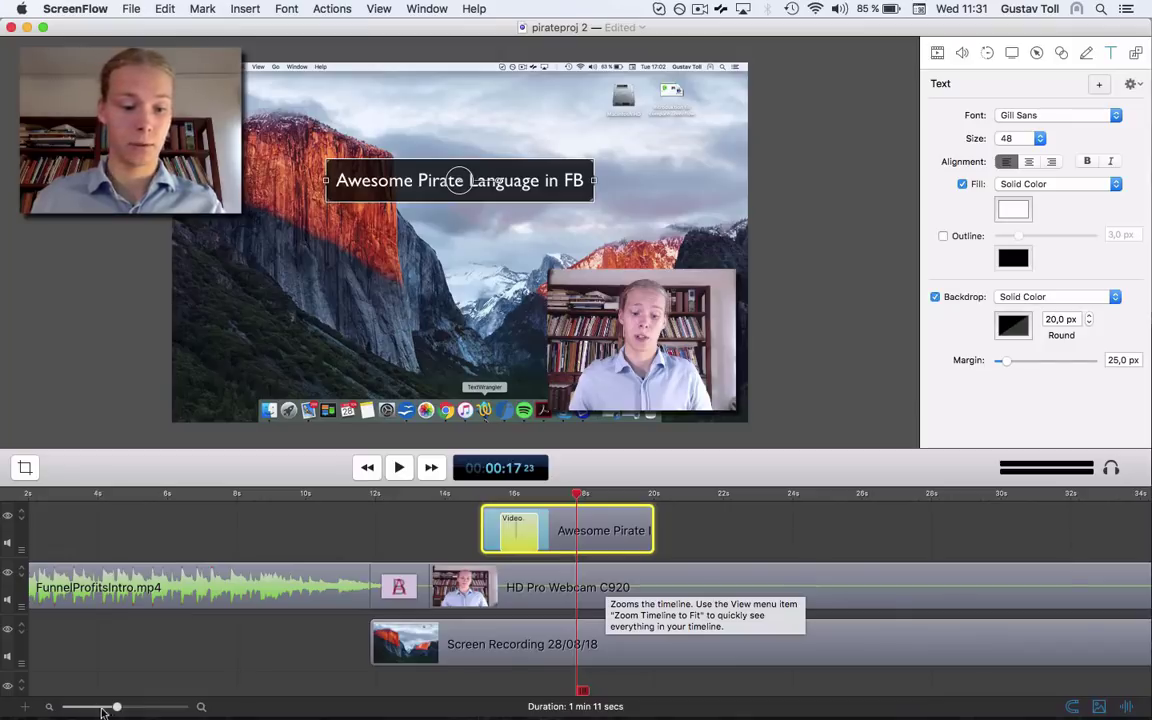
drag(103, 712, 77, 711)
click(440, 495)
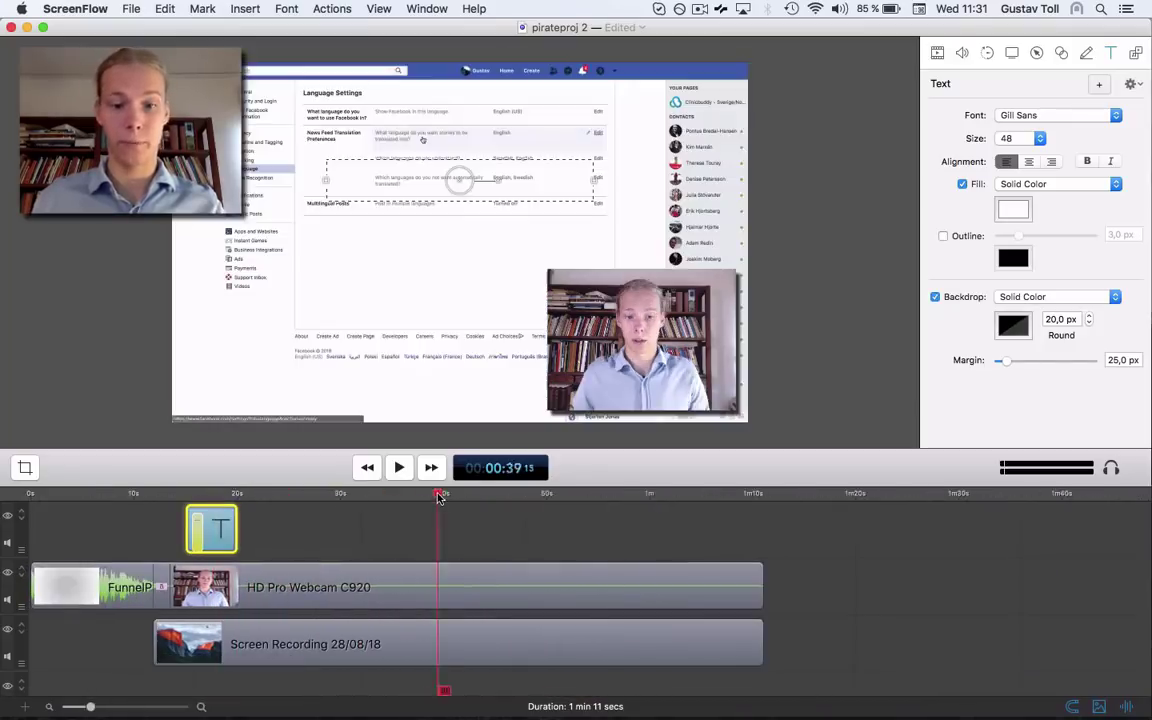
drag(440, 497, 341, 498)
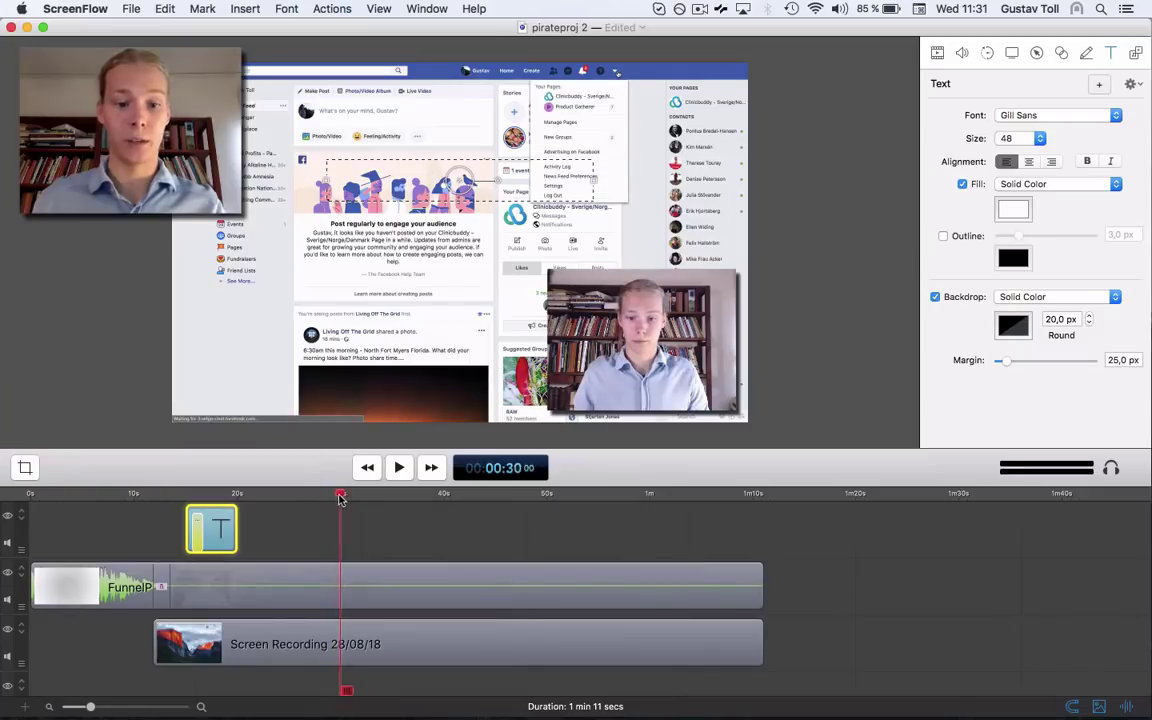
Step: Add a mouse cursor callout action to the screen recording clip and move it to start at about 00:00:28;24
click(364, 647)
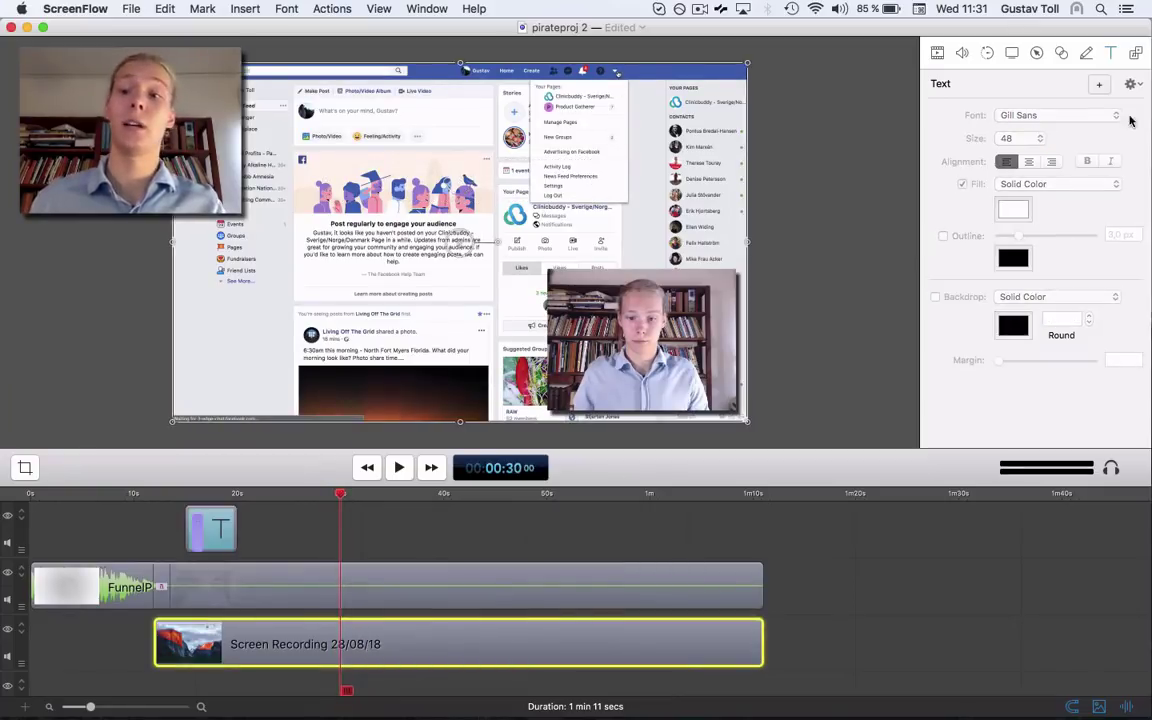
click(1061, 55)
click(1087, 54)
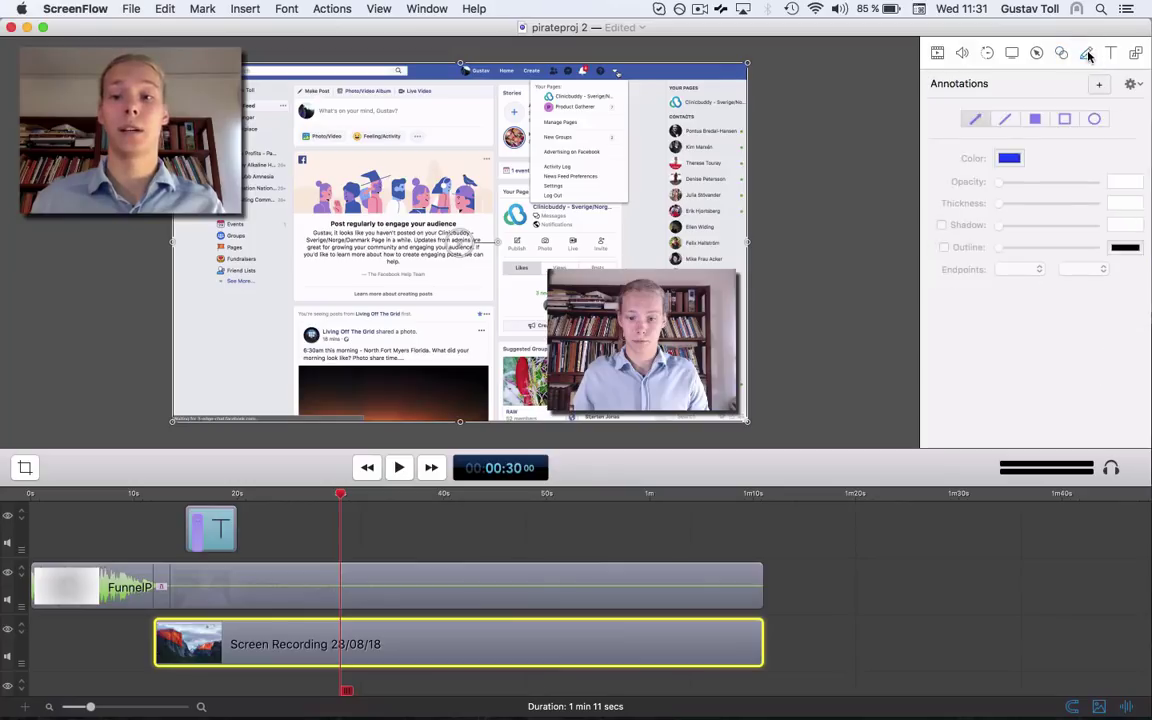
click(1036, 53)
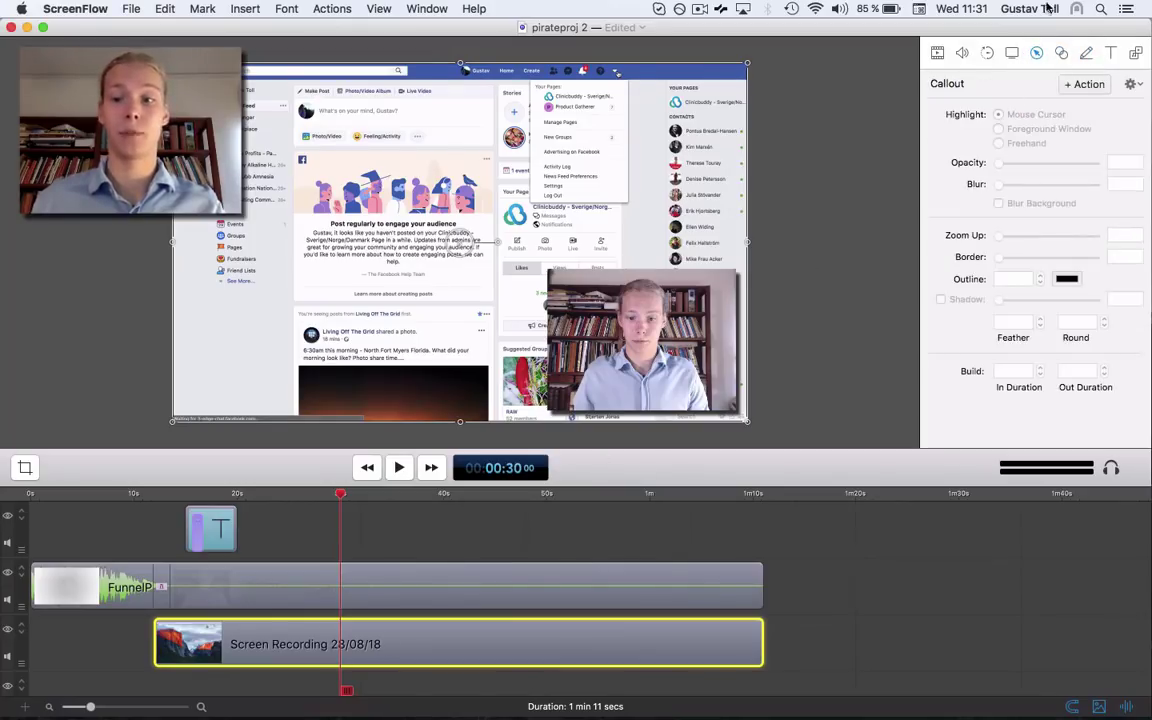
click(1076, 86)
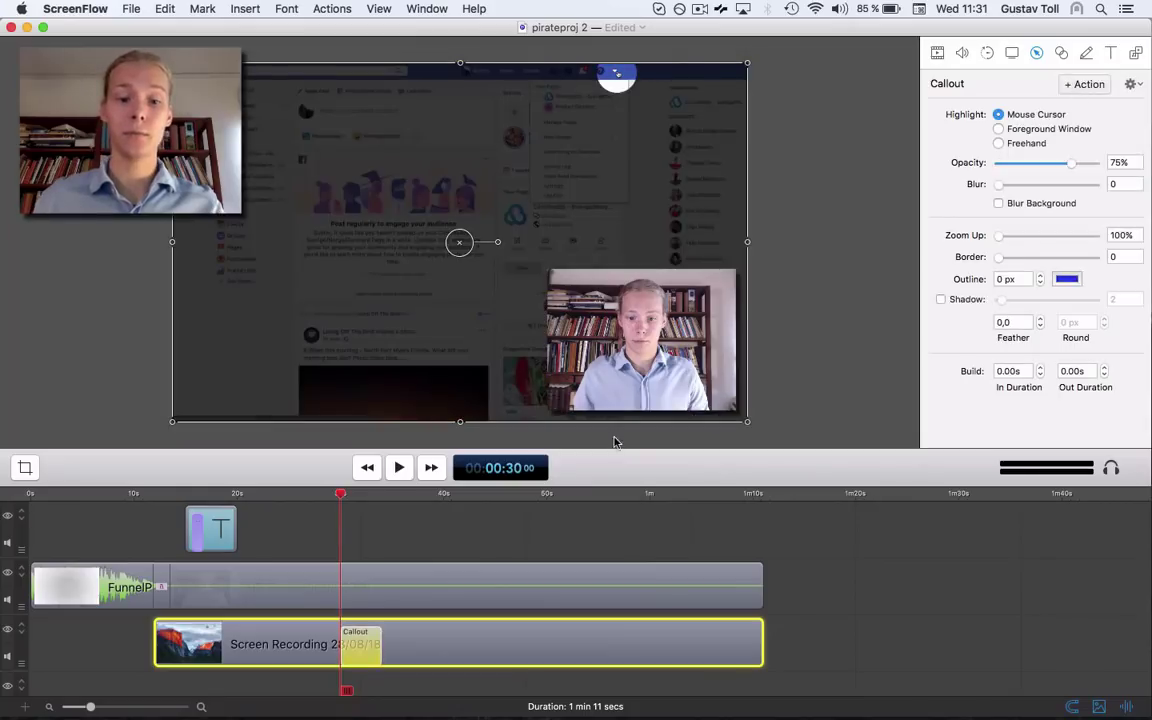
drag(340, 498, 328, 497)
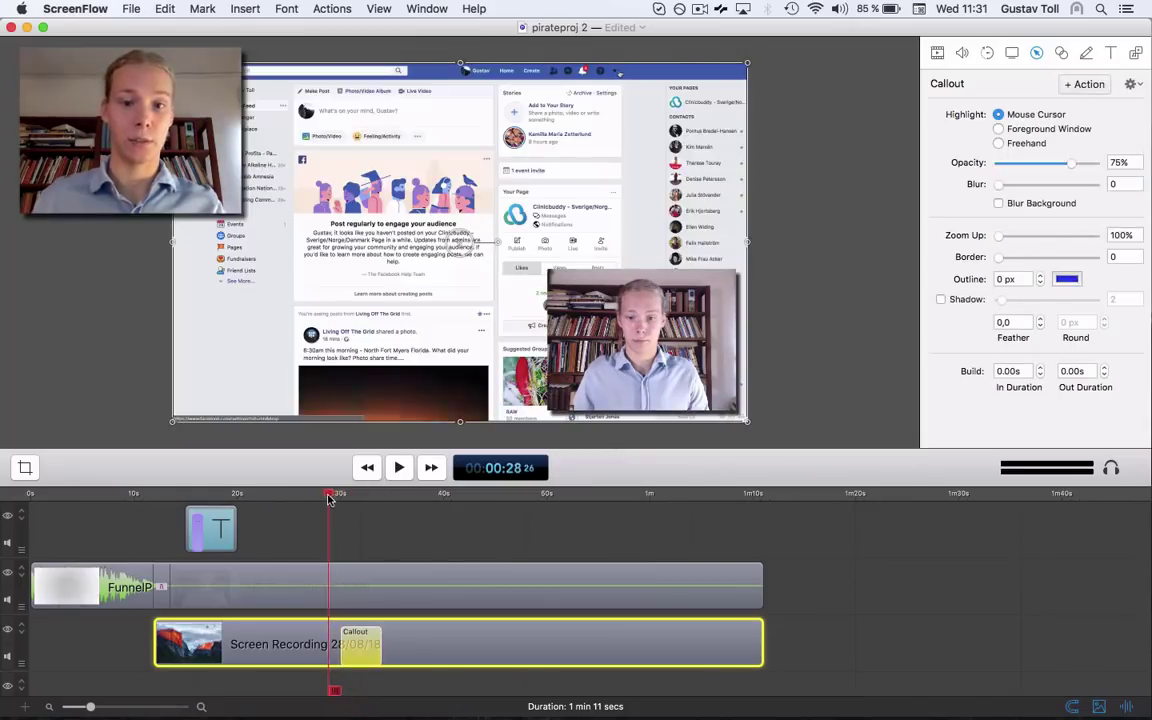
drag(357, 660, 348, 652)
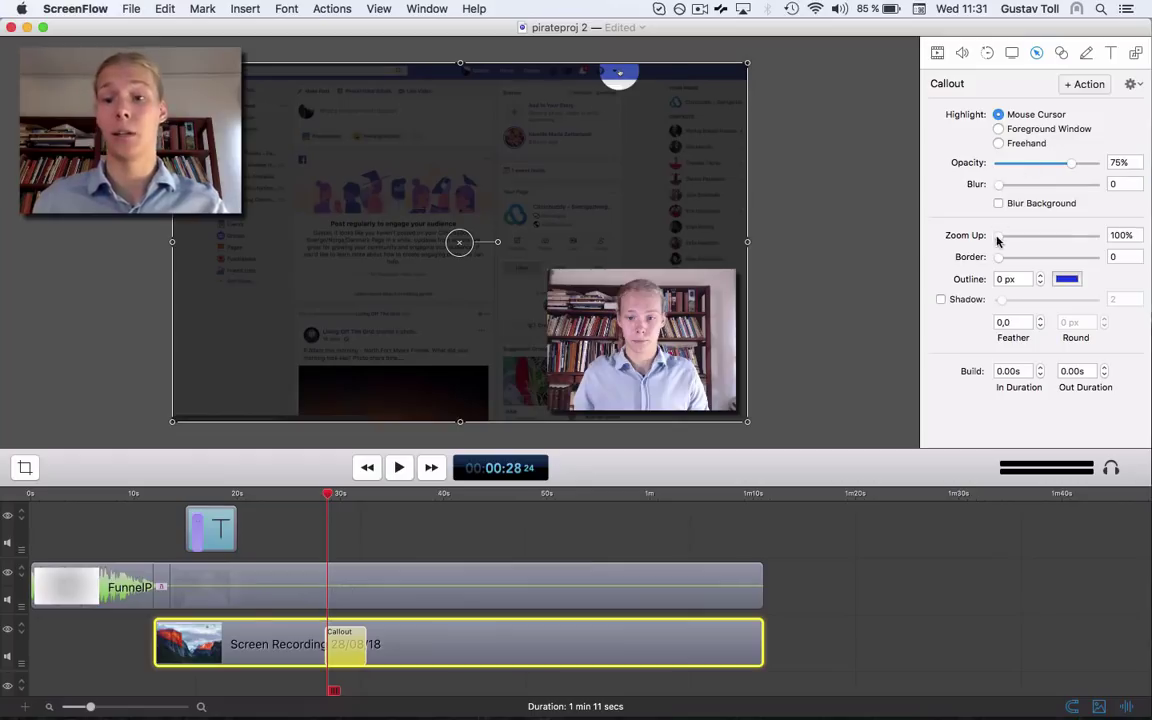
Step: Set the callout's border to 97 and its zoom up to 136%, and play the effect
drag(997, 263, 1030, 263)
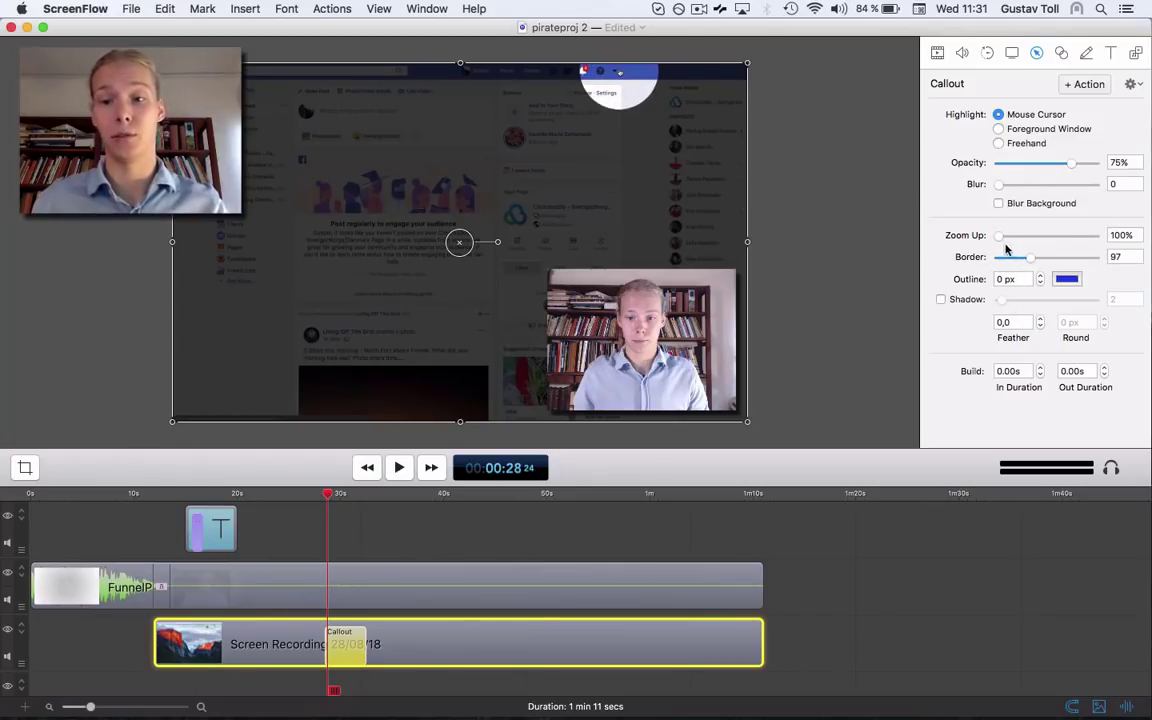
drag(1001, 238, 1008, 240)
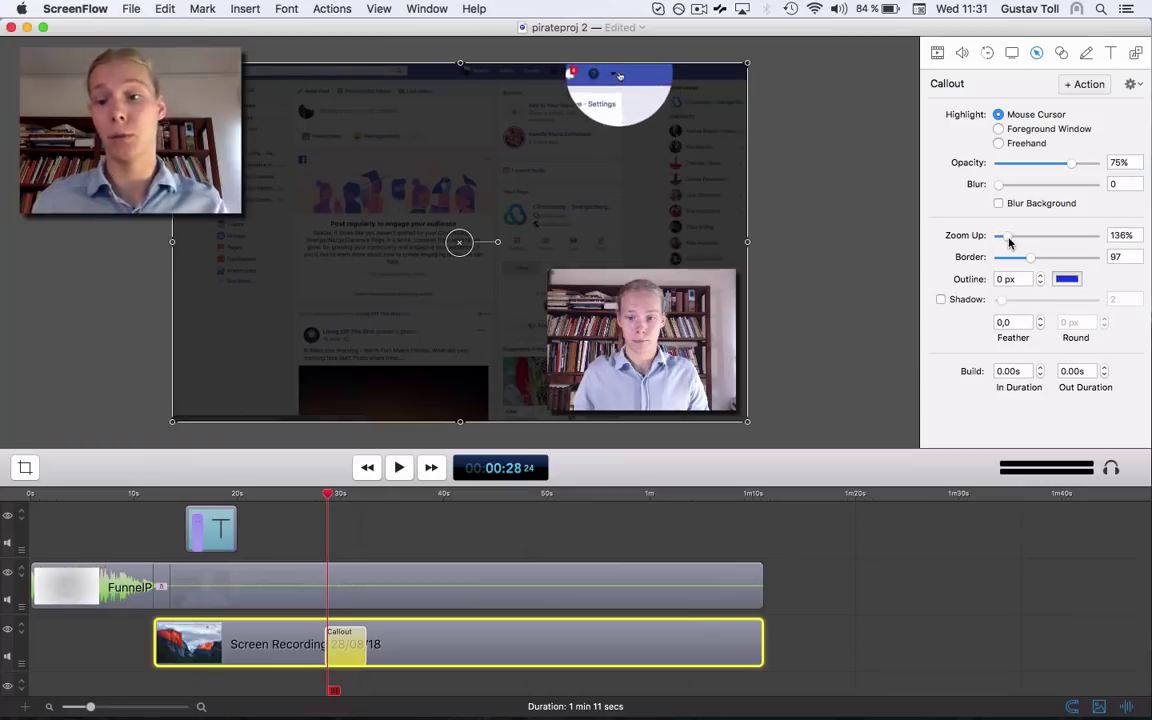
click(389, 473)
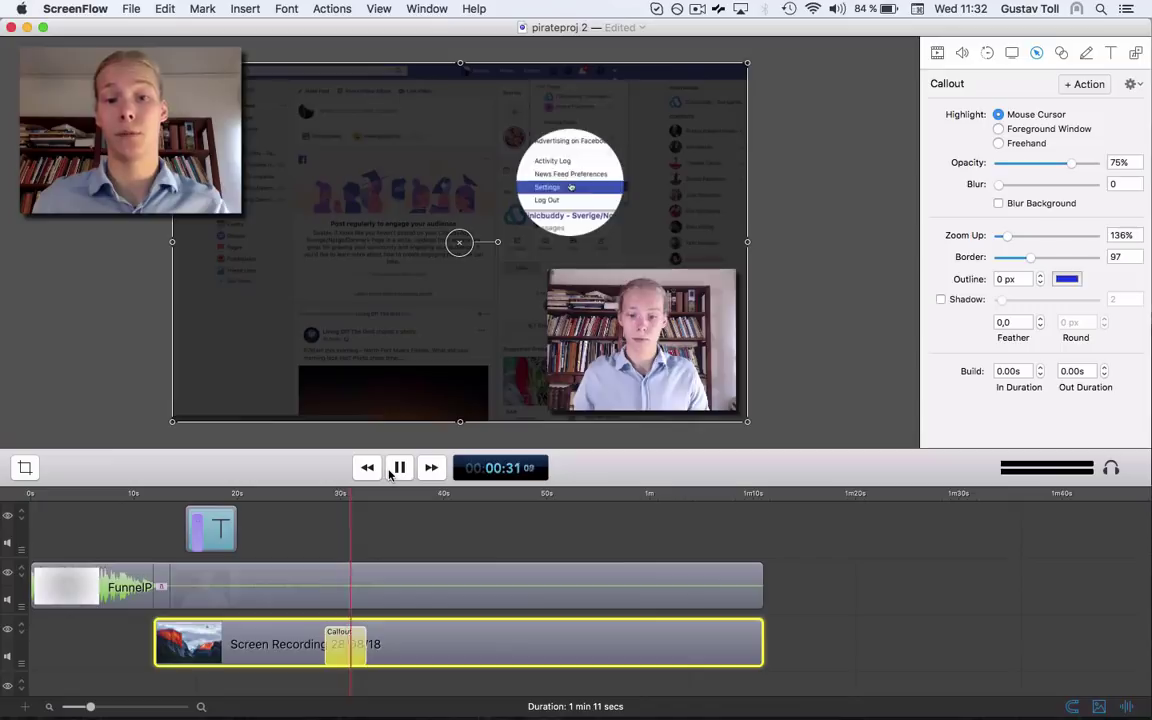
click(389, 474)
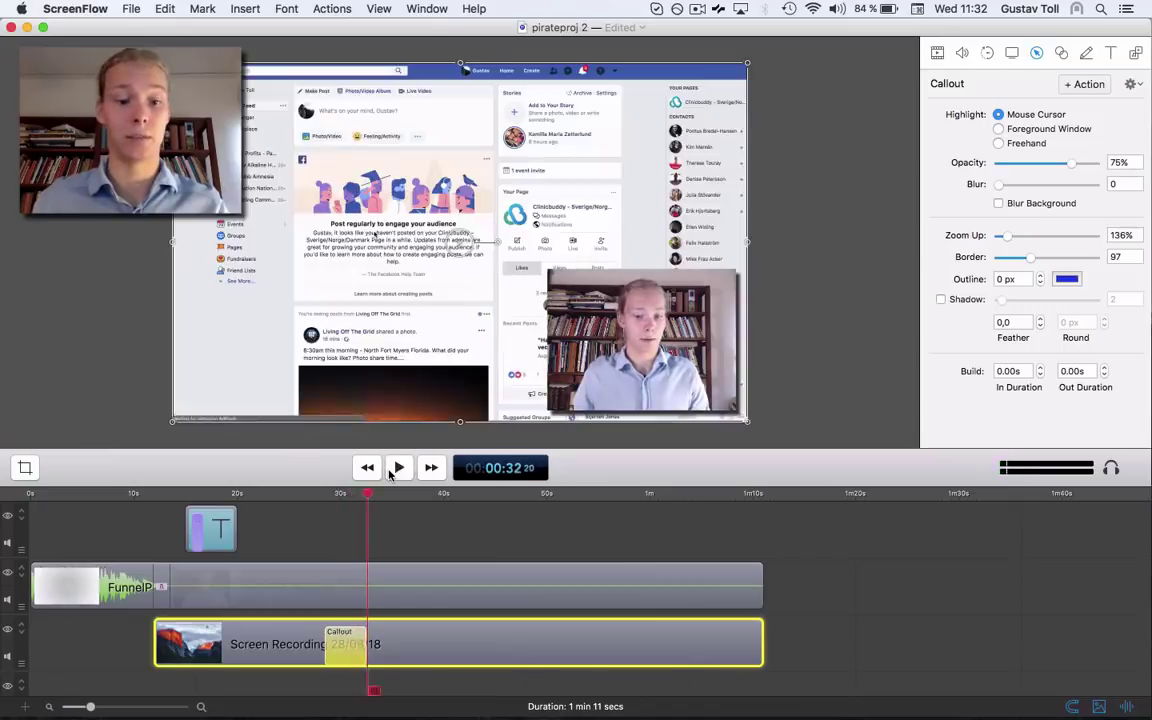
Step: Shorten the callout action on the screen recording so it ends at about 00:00:30;28
drag(370, 493, 358, 494)
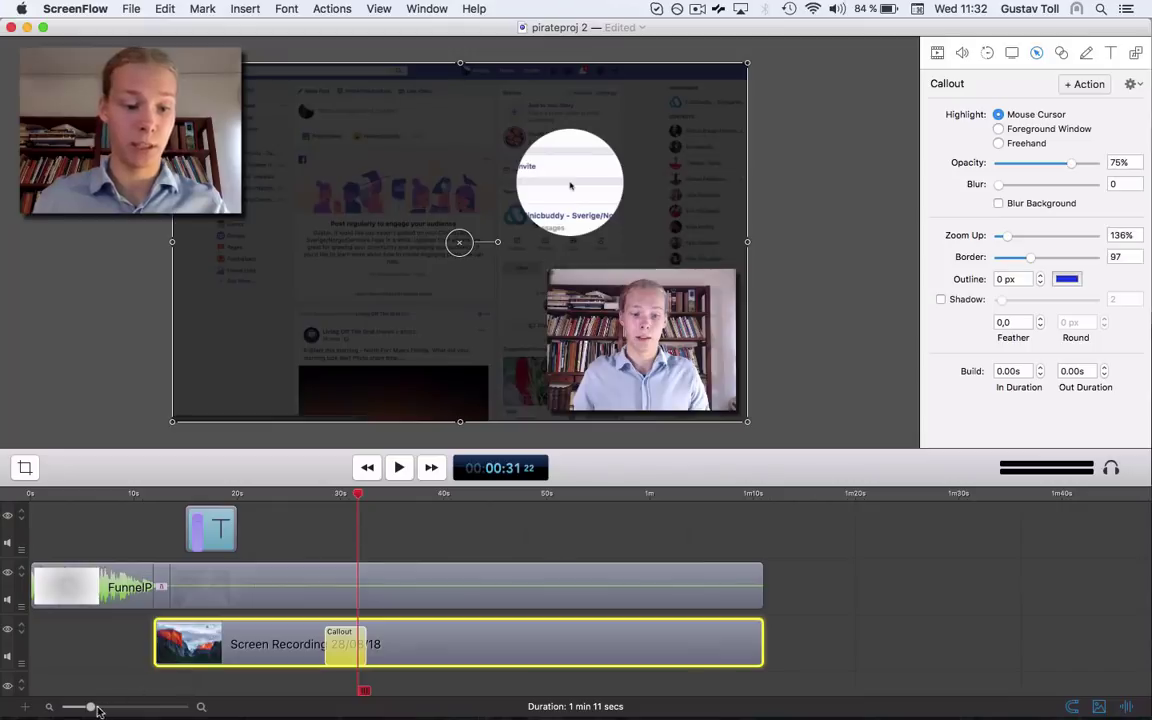
drag(91, 708, 106, 707)
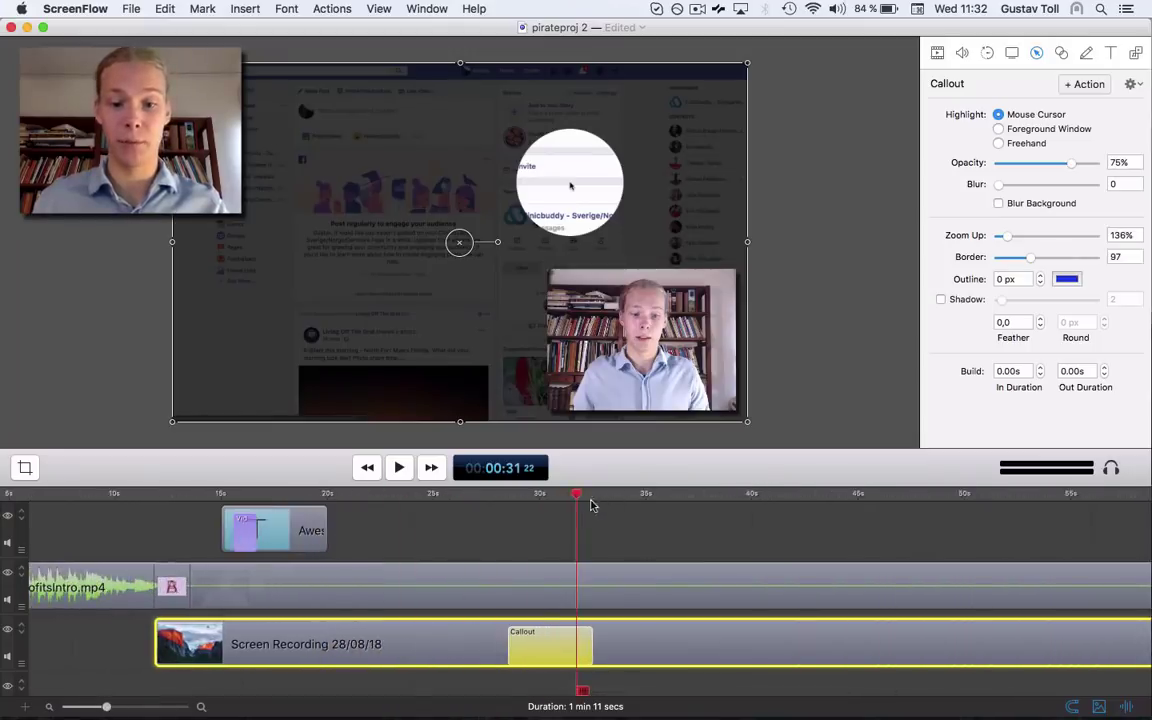
click(577, 497)
drag(577, 497, 559, 500)
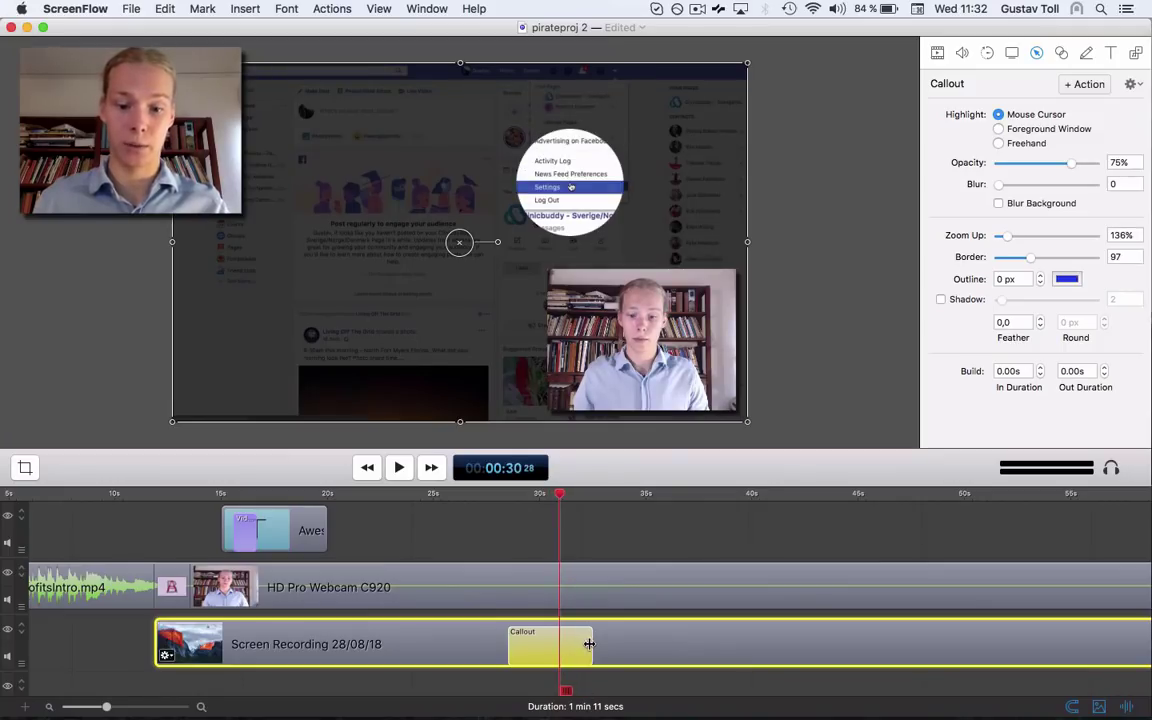
drag(589, 644, 561, 644)
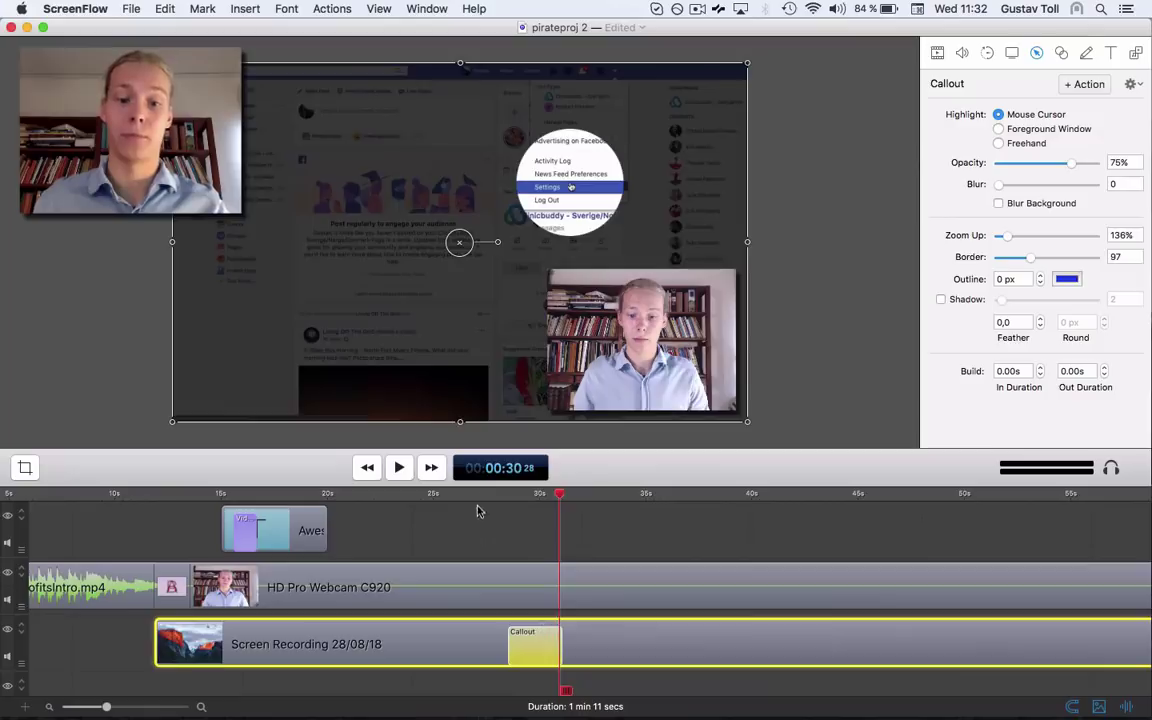
Step: Add a video action to the screen recording clip ending at 00:00:37;26 and lengthen it by moving its start slightly earlier
click(477, 511)
click(399, 467)
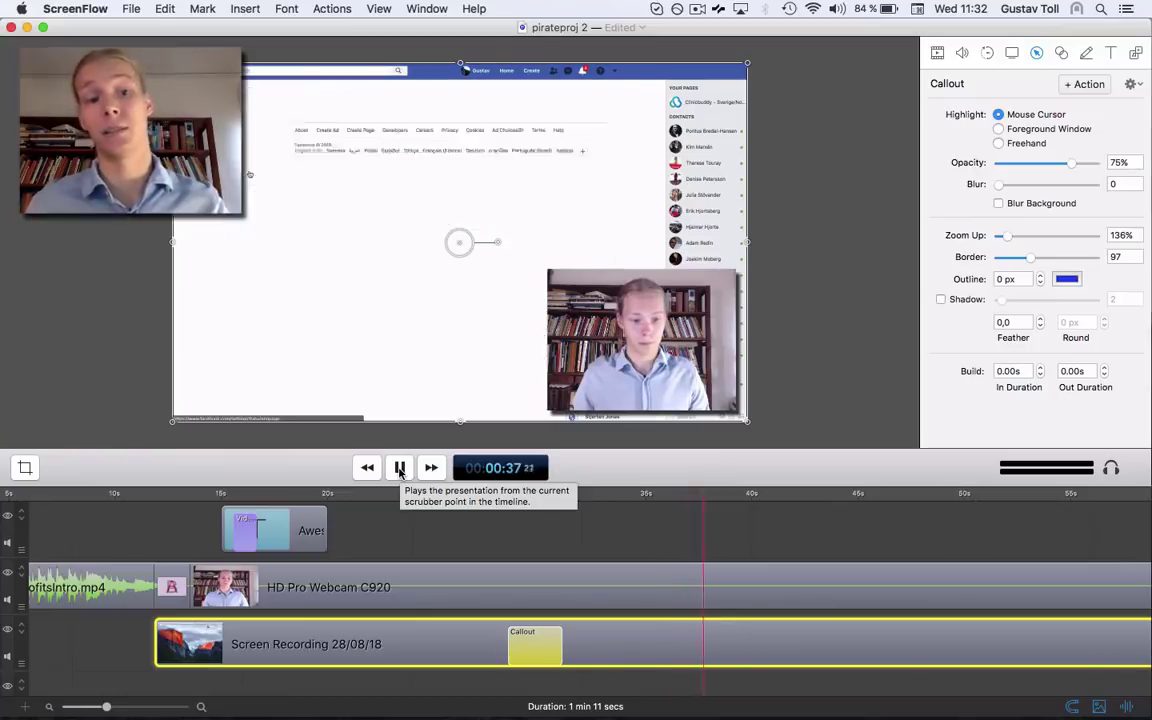
click(399, 468)
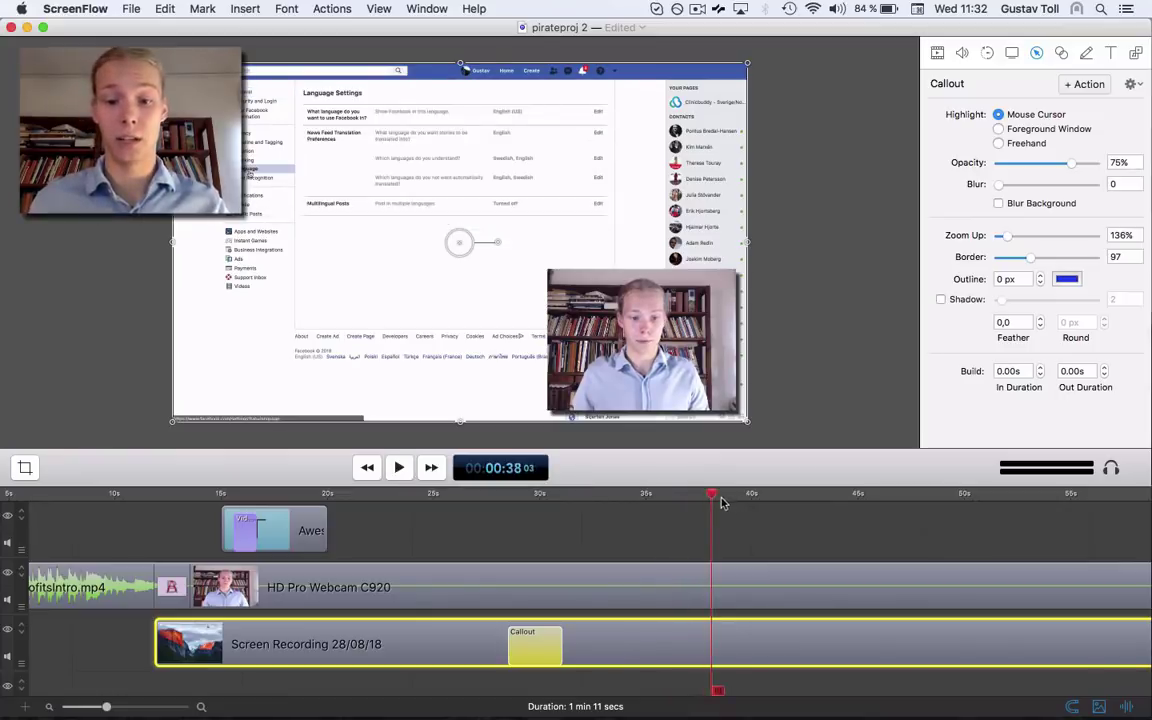
drag(712, 500, 706, 500)
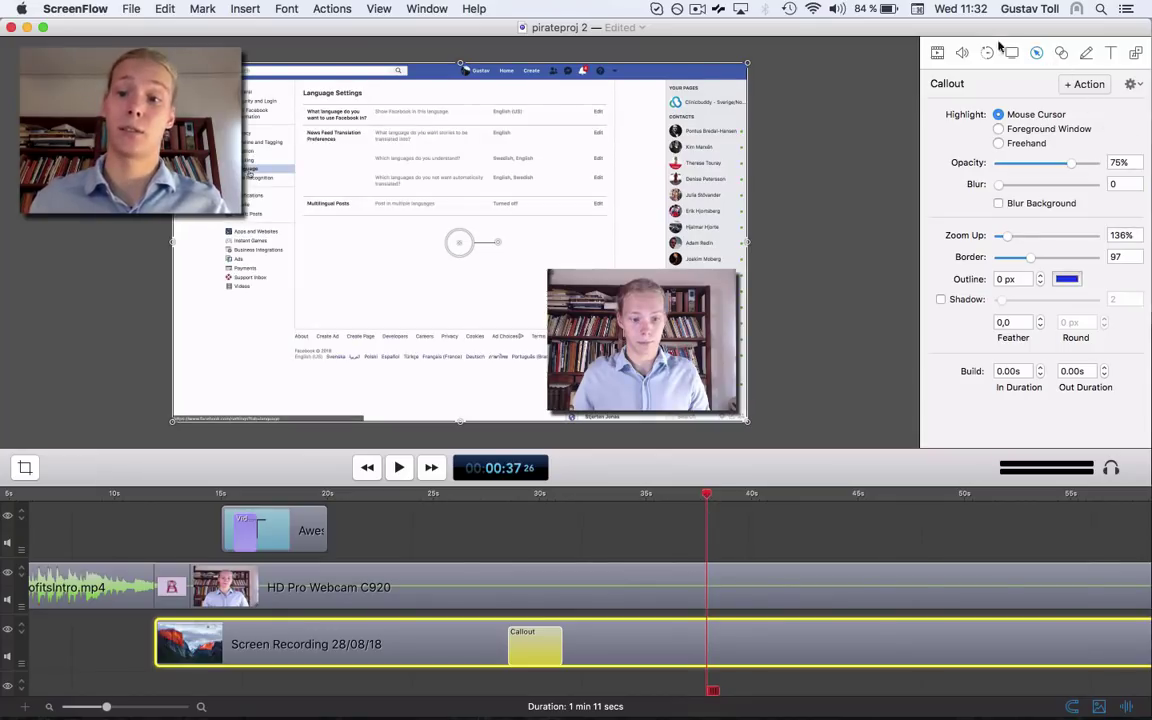
click(938, 54)
click(1088, 84)
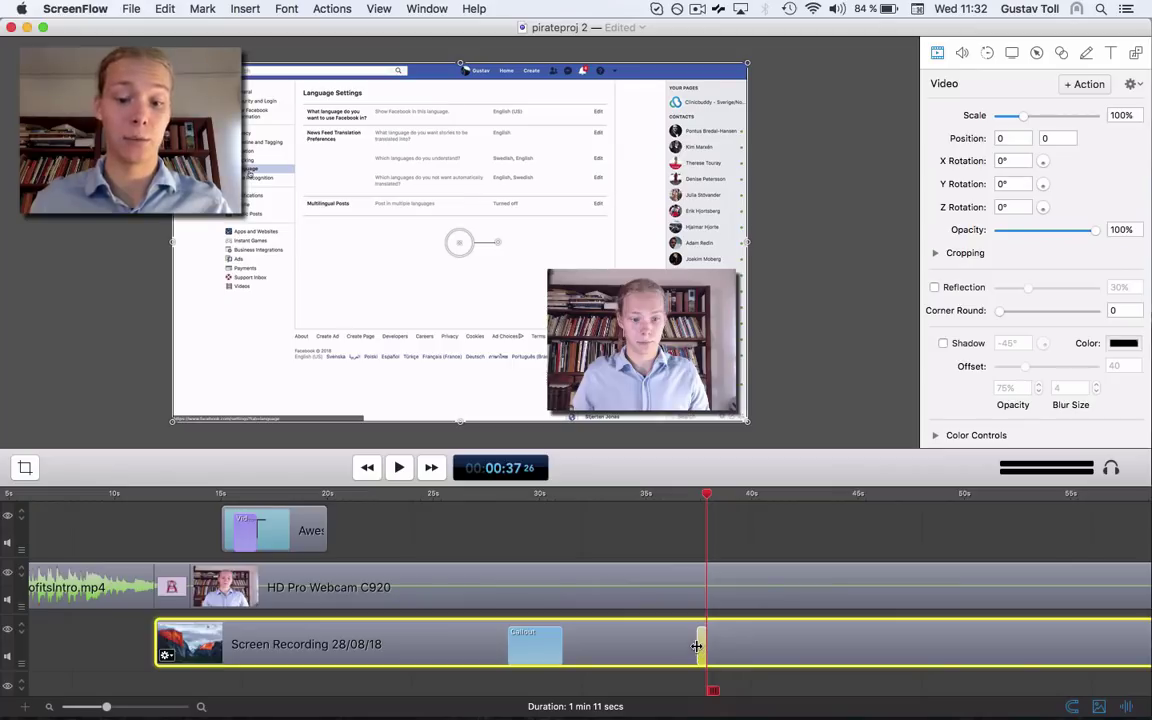
drag(697, 646, 686, 648)
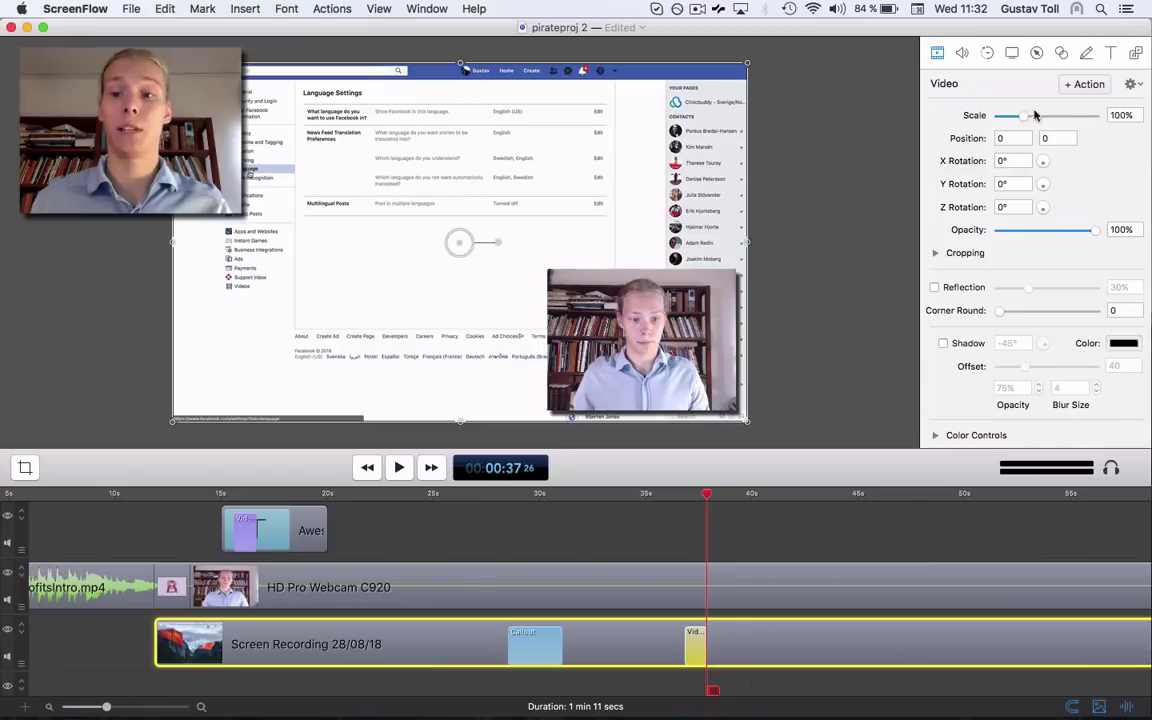
Step: For this video action, scale the screen recording to 176% at position 544, -340, and play on to 00:00:41;10
drag(1023, 118, 1042, 116)
drag(379, 249, 489, 355)
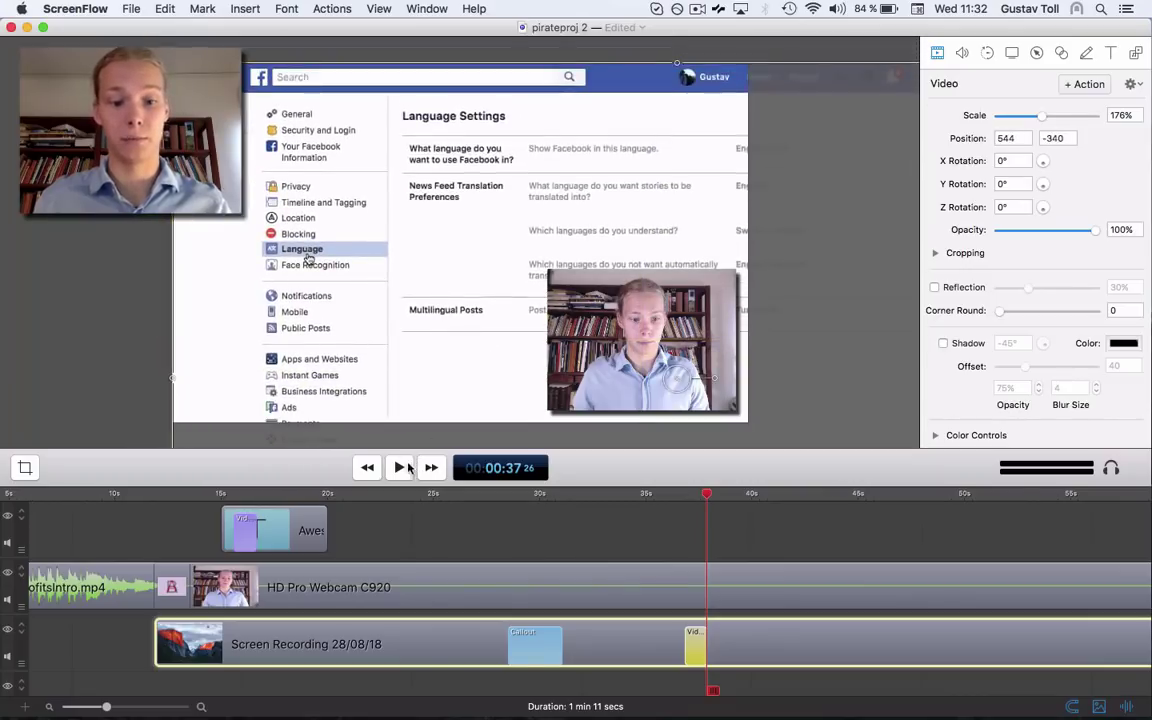
click(401, 469)
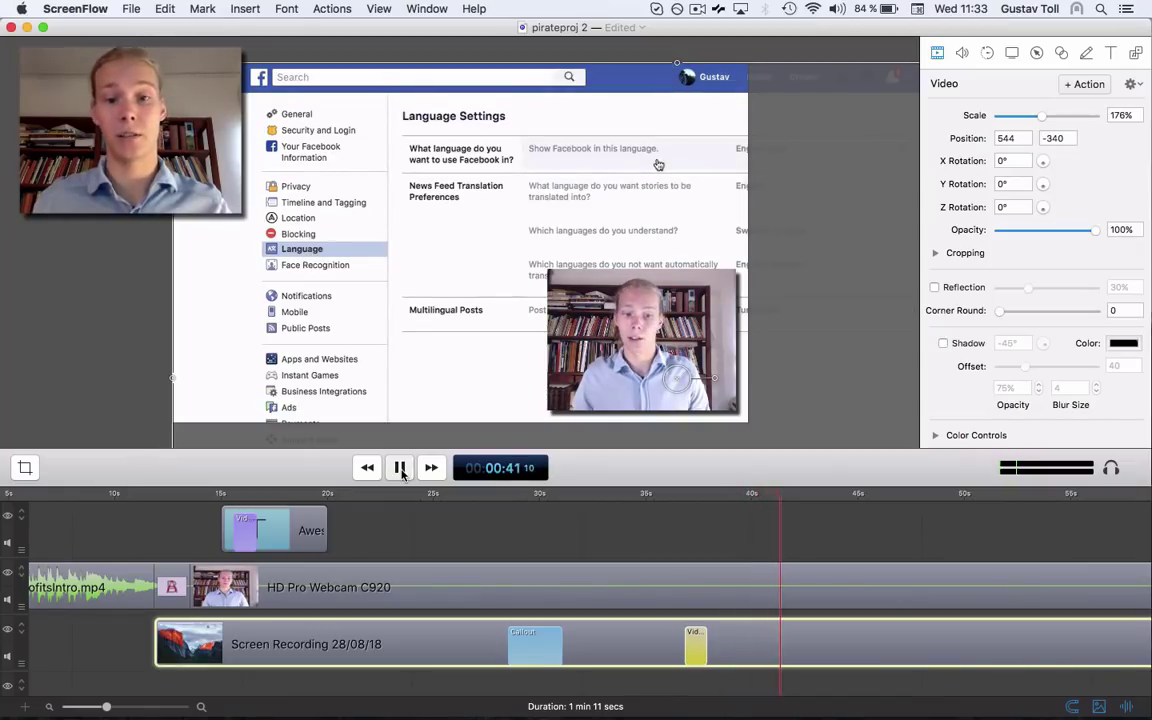
click(400, 469)
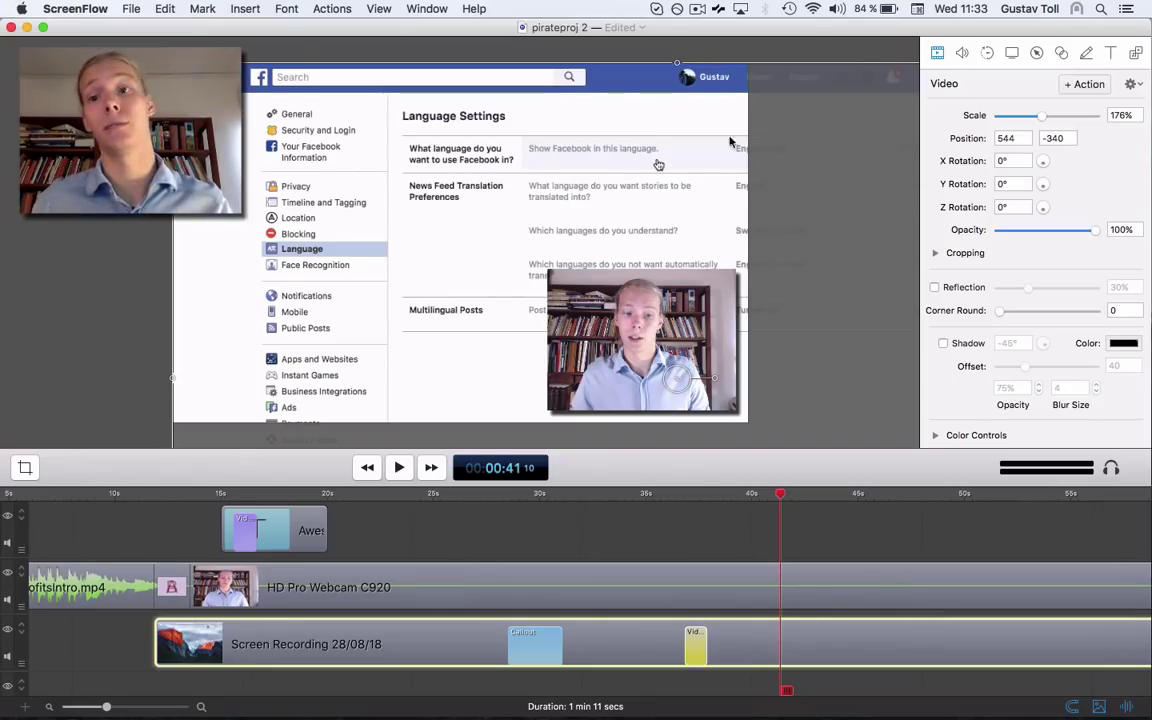
Step: Add a second video action at 00:00:41;10, move the screen recording to position 0, -272, and play the pan
click(1084, 84)
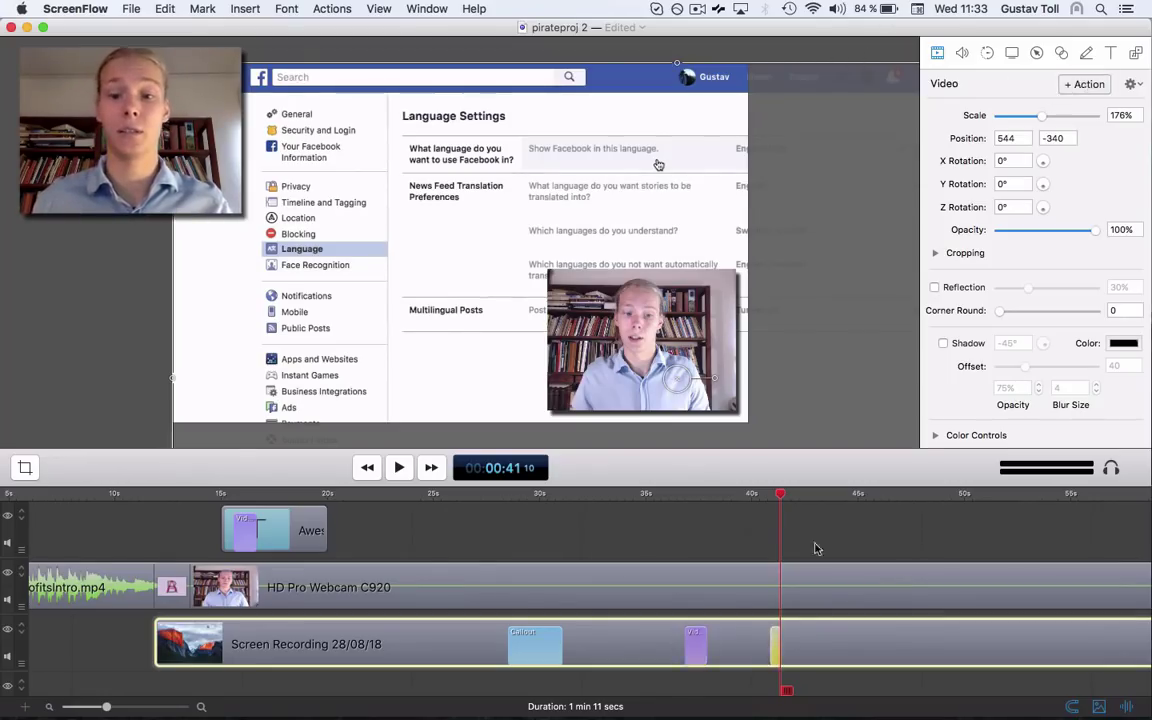
drag(671, 228, 452, 200)
click(400, 467)
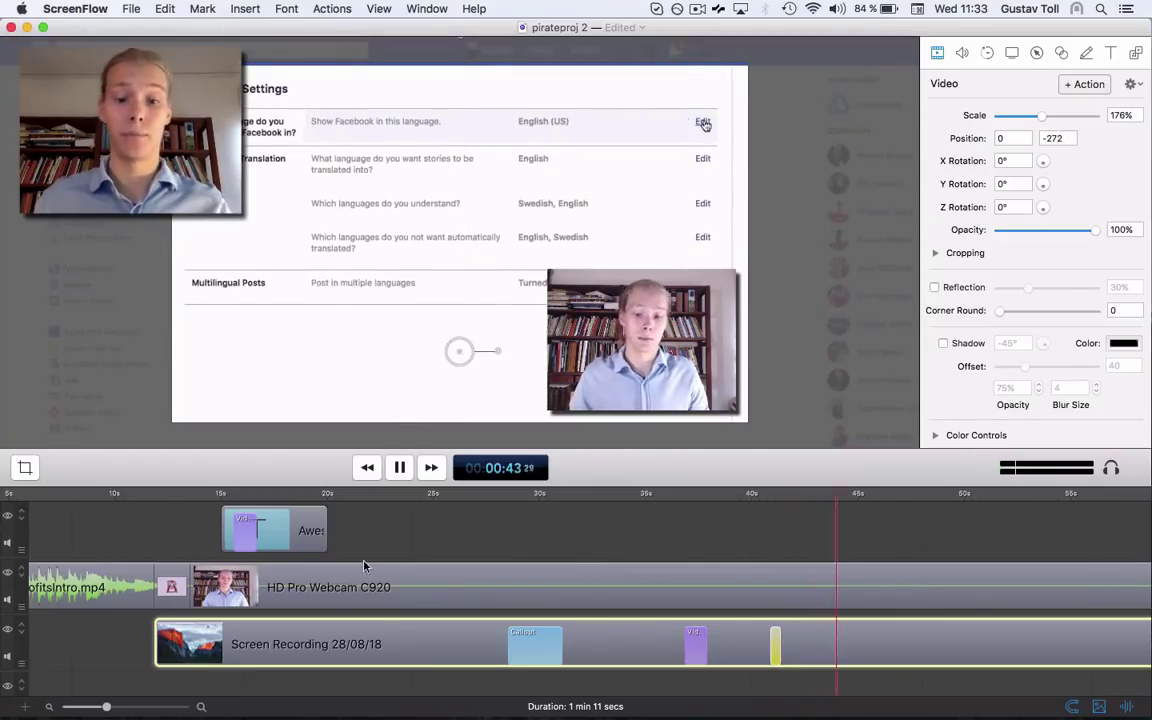
click(401, 467)
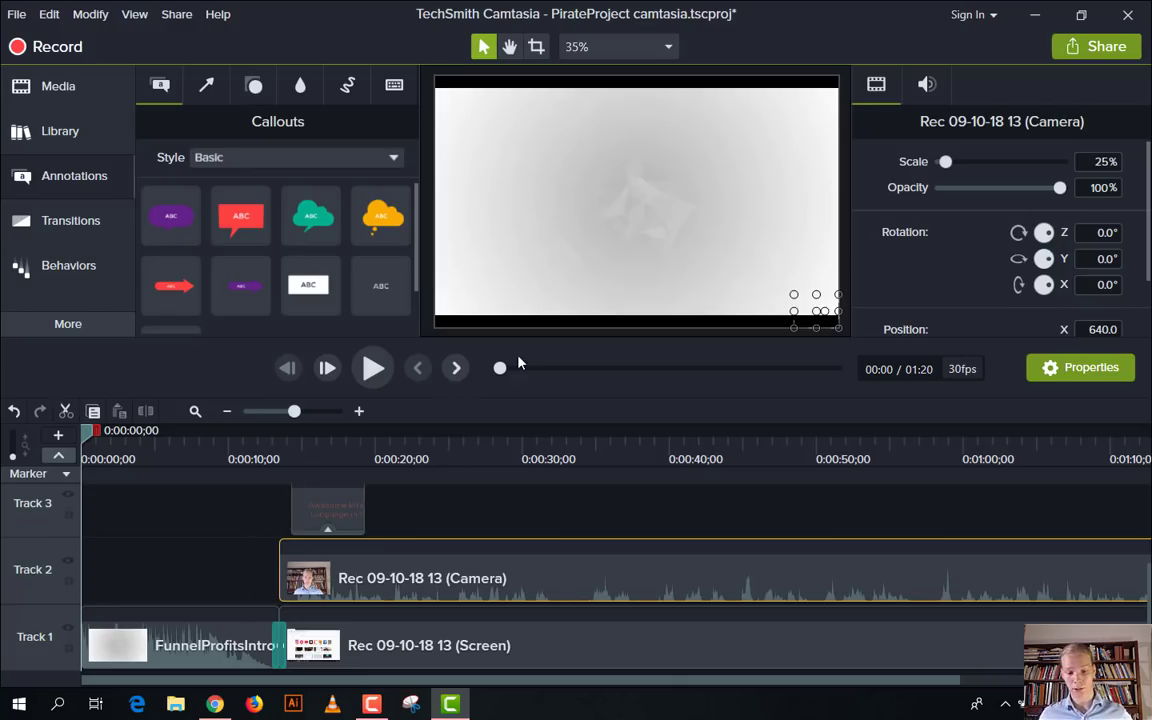
Step: In the Camtasia project PirateProject camtasia, move the playhead to 0:00:31;14 and apply the Cursor Magnify effect to the screen recording
drag(500, 370, 629, 368)
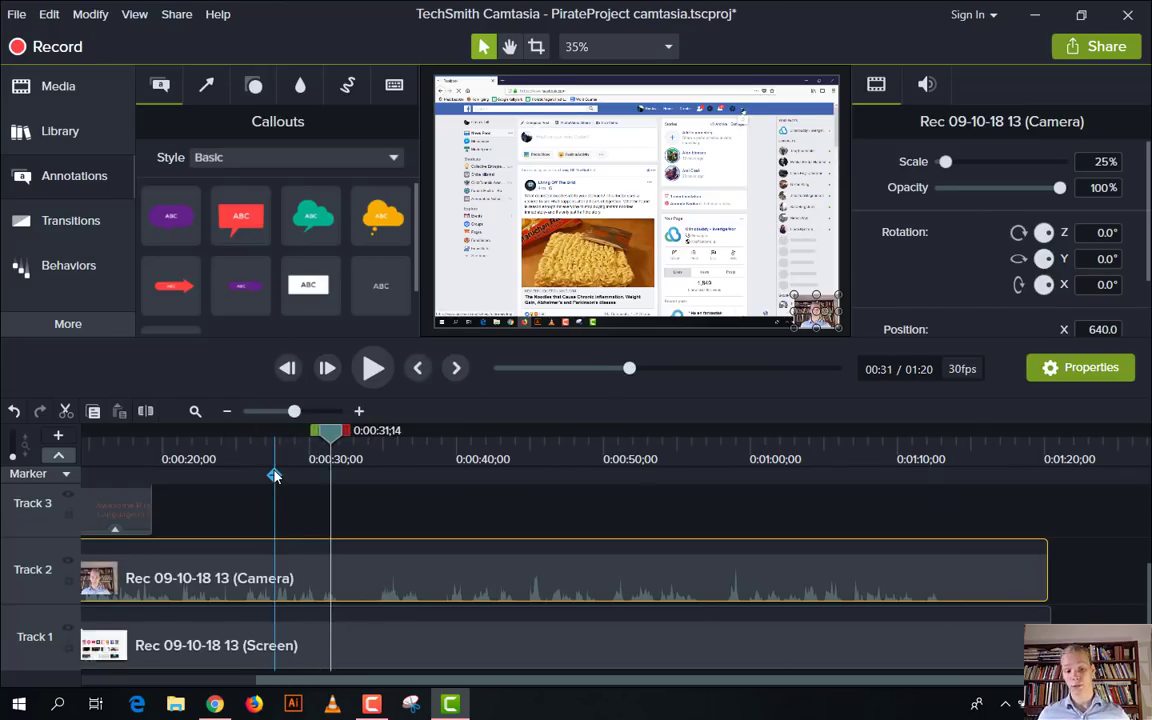
click(337, 657)
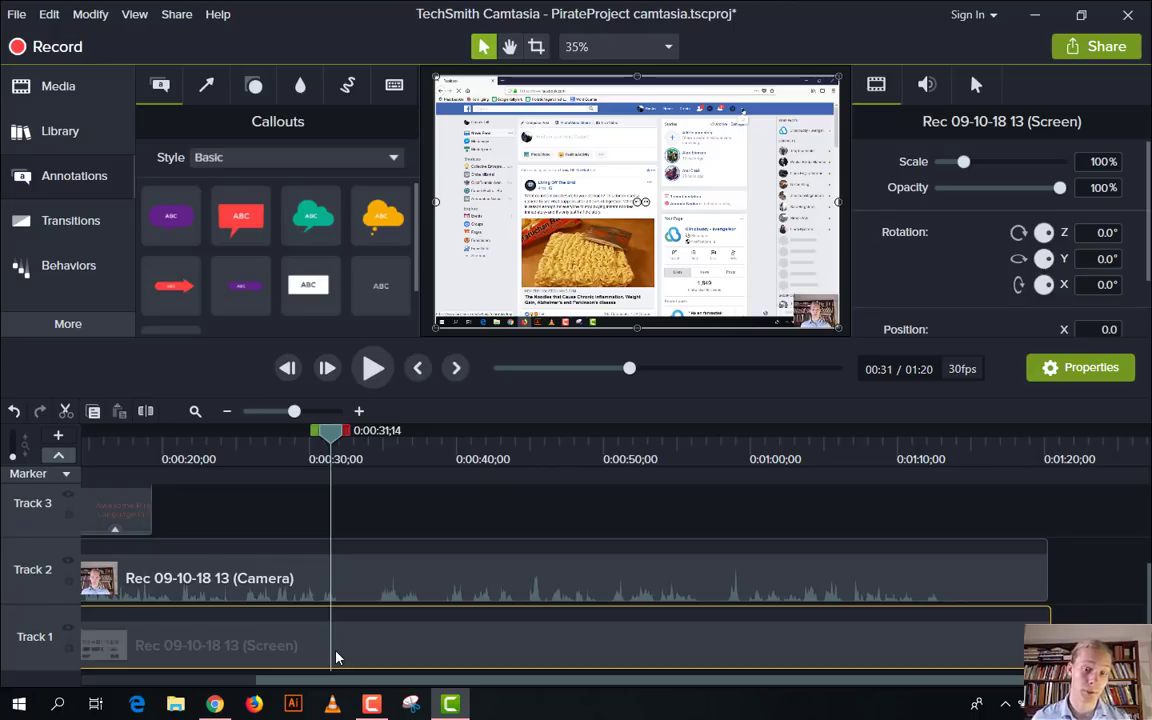
click(89, 334)
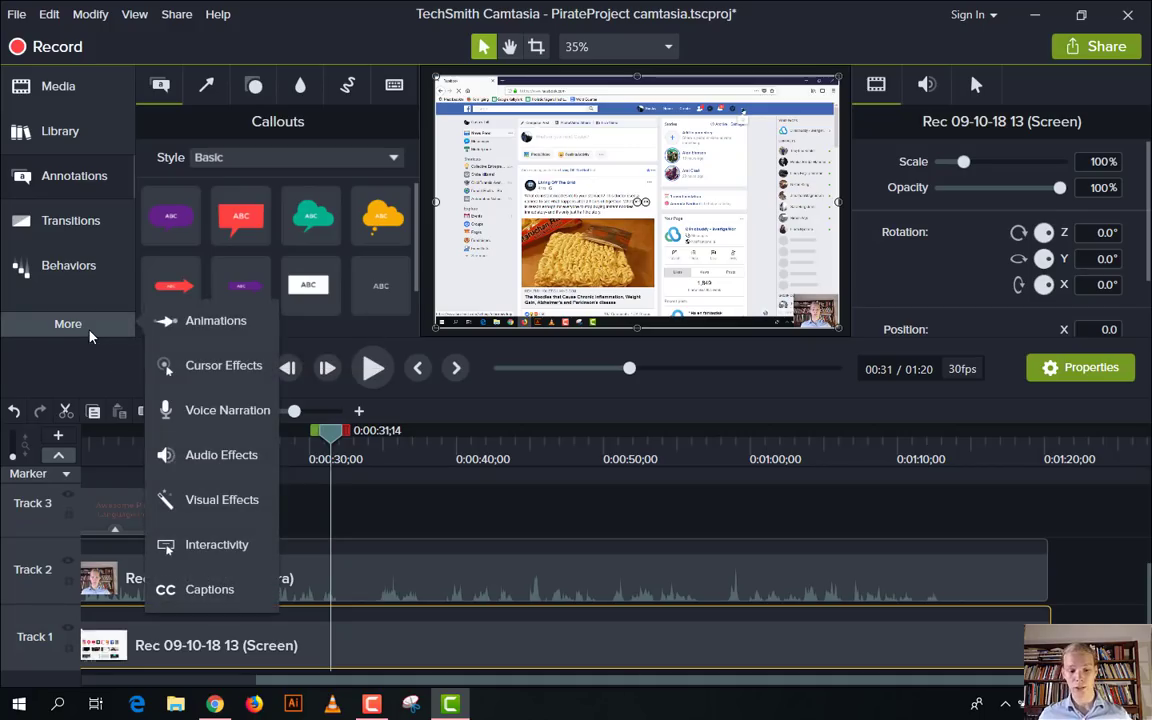
click(232, 366)
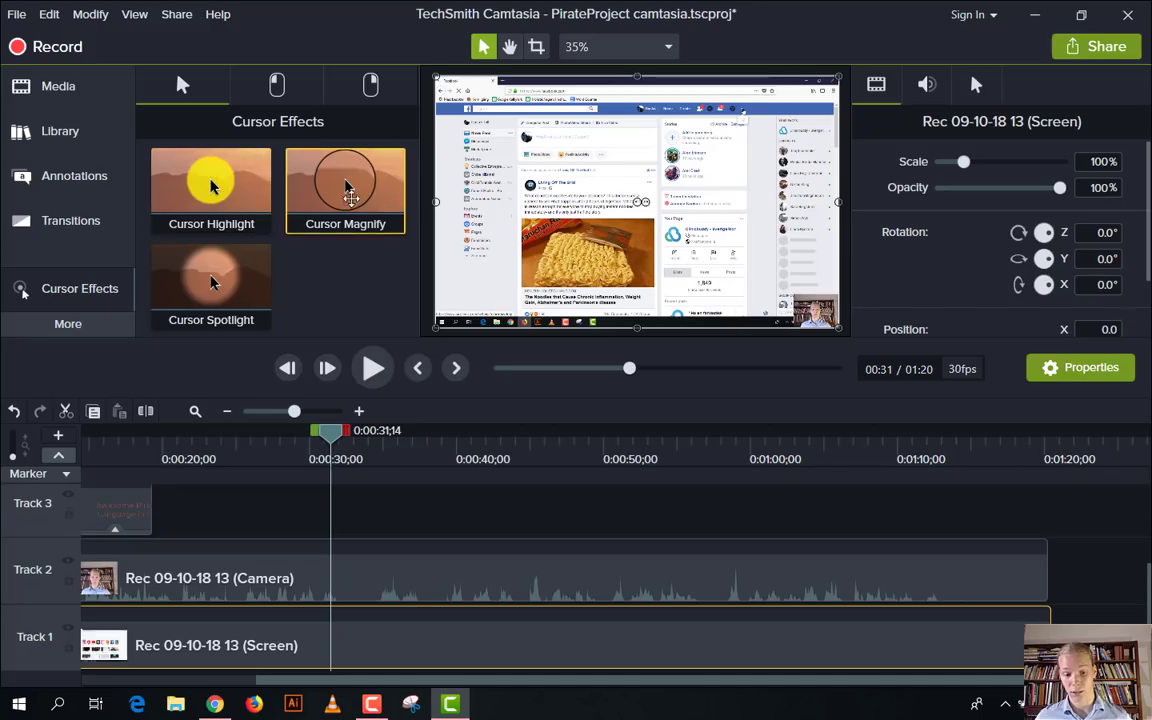
drag(345, 190, 338, 655)
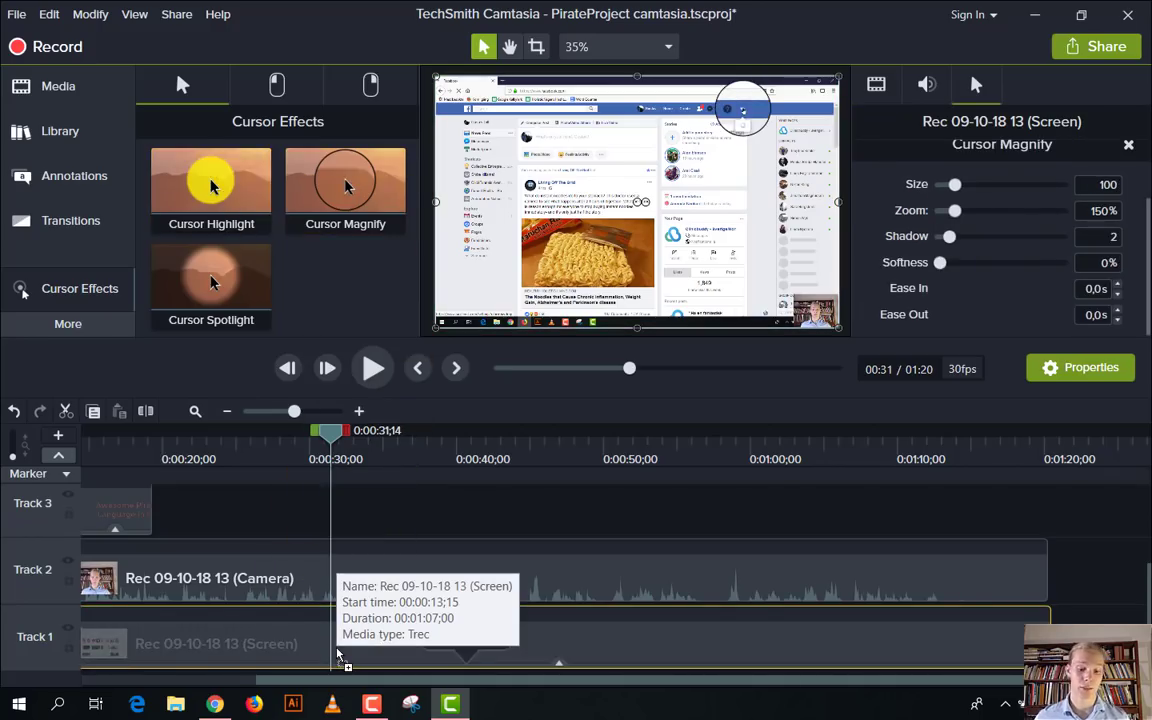
Step: Look through the left-click and right-click cursor effects and return to the general cursor effects
click(282, 88)
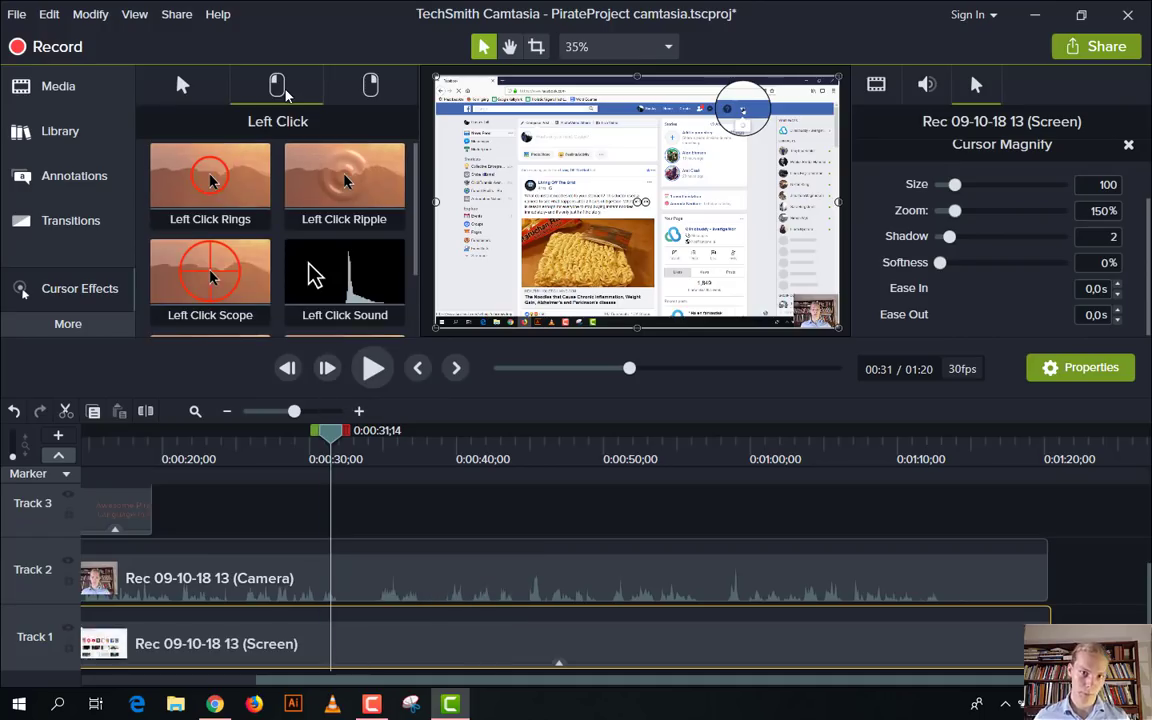
click(340, 87)
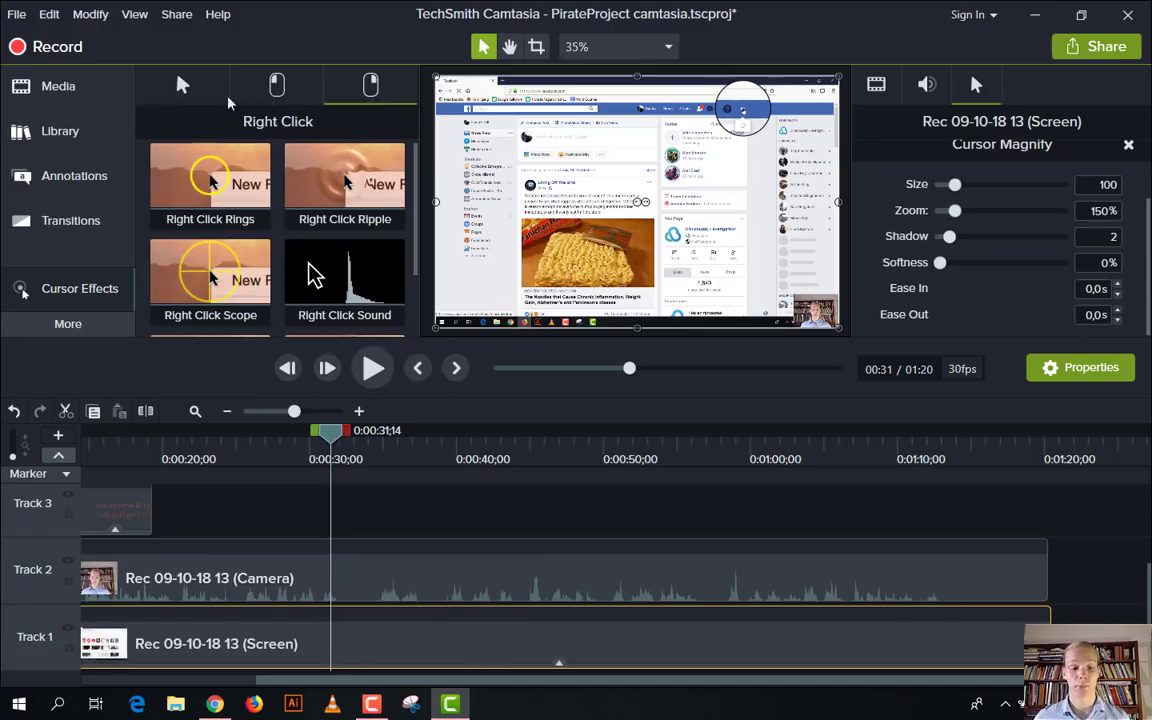
click(207, 90)
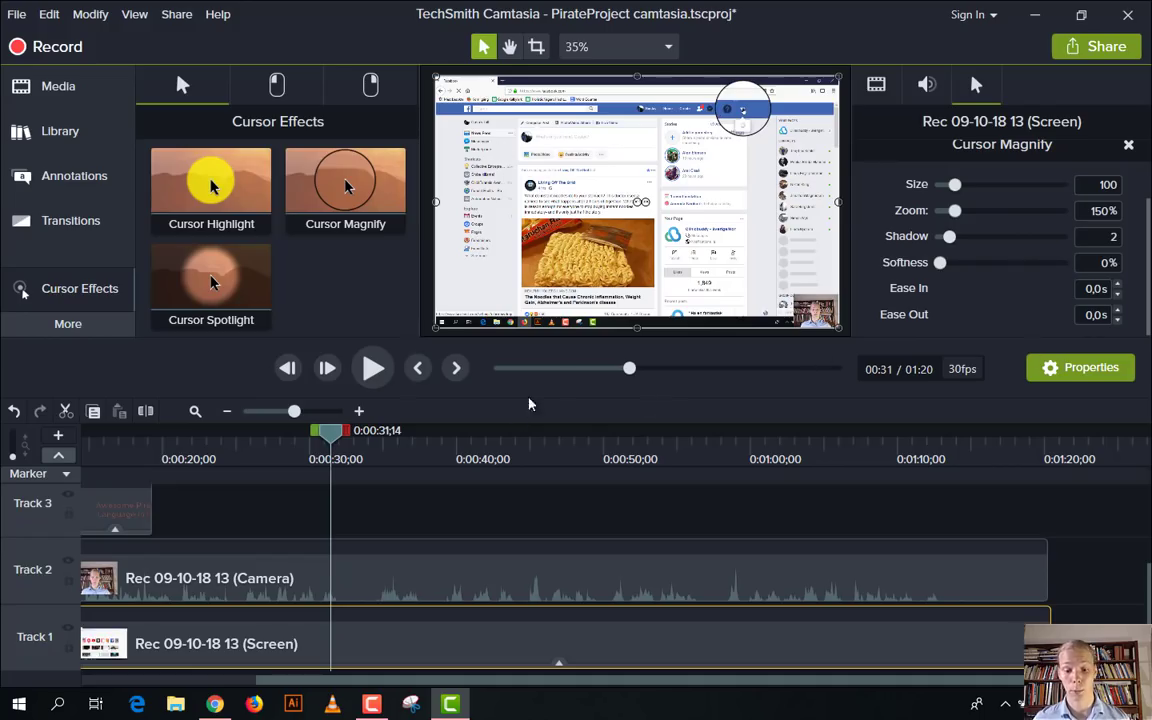
Step: Show the screen recording's effects on the timeline and trim the start of Cursor Magnify to 0:00:30;06
mouse_move(620, 375)
mouse_down()
mouse_move(594, 370)
mouse_move(637, 369)
mouse_move(624, 369)
mouse_up()
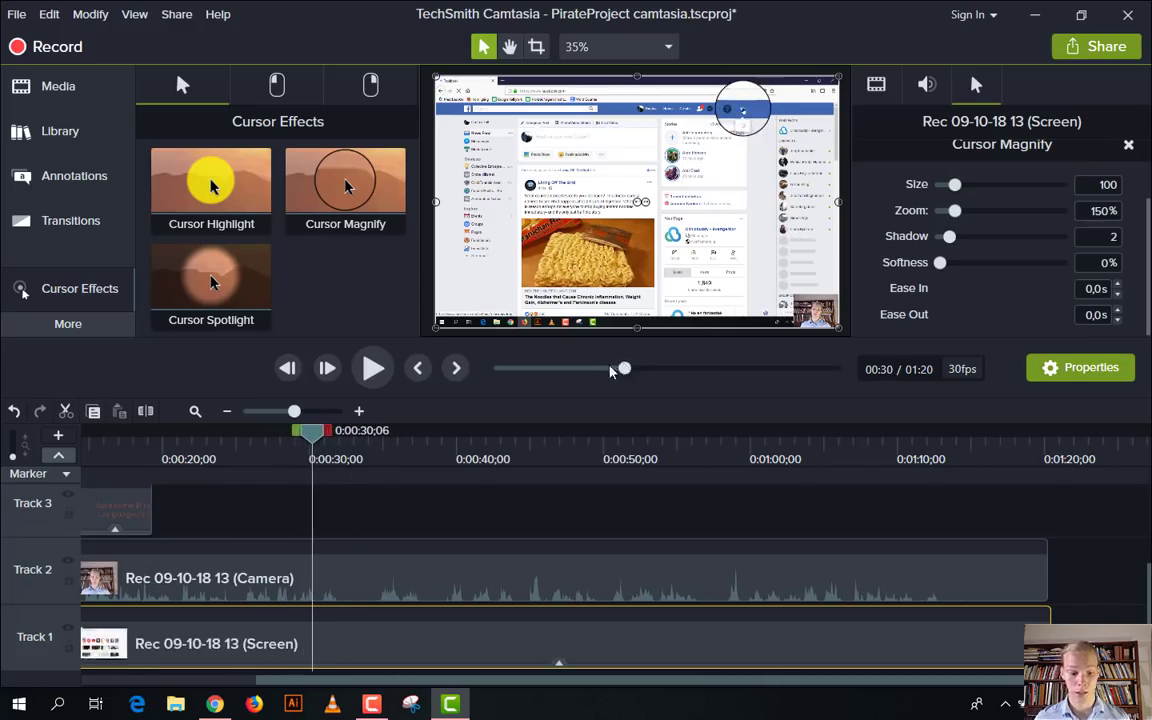
drag(299, 412, 307, 412)
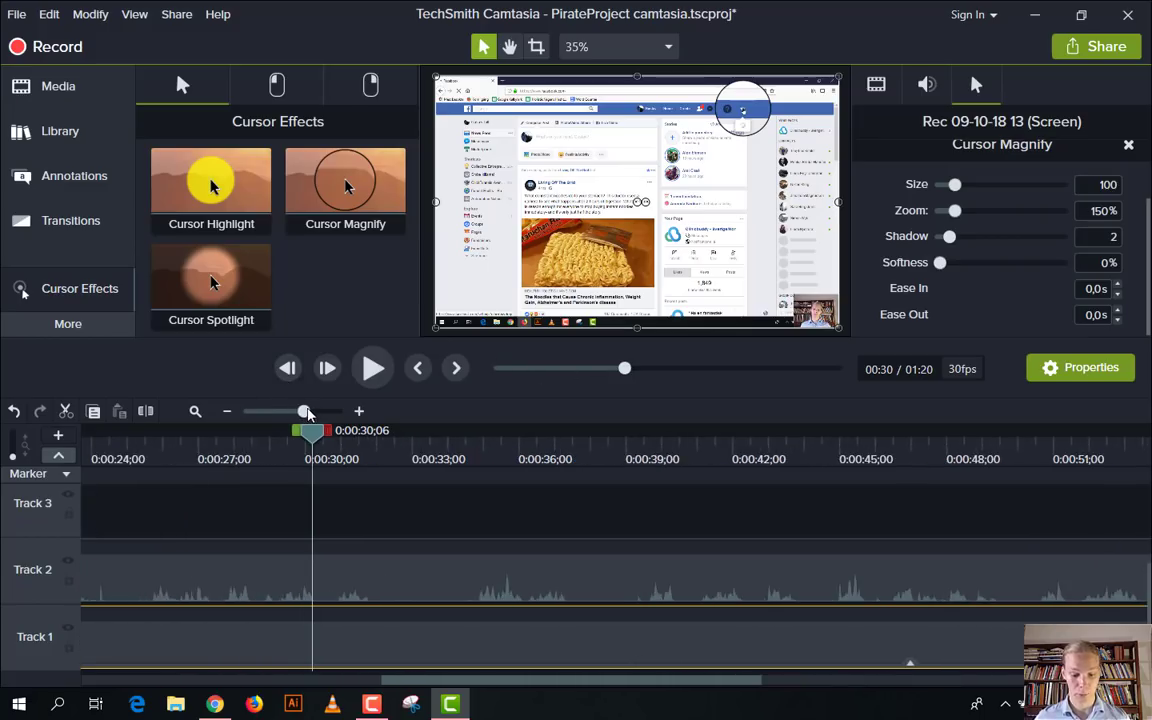
drag(765, 605, 912, 668)
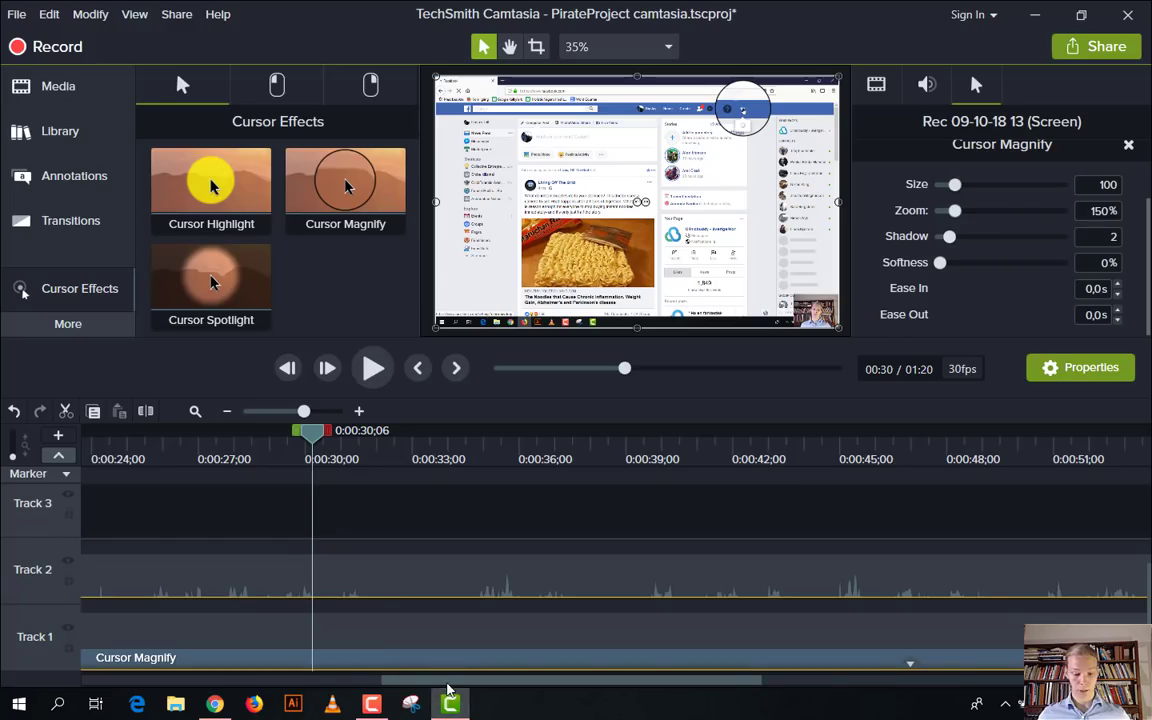
scroll(405, 620, up, 2)
drag(411, 690, 284, 688)
drag(182, 657, 776, 649)
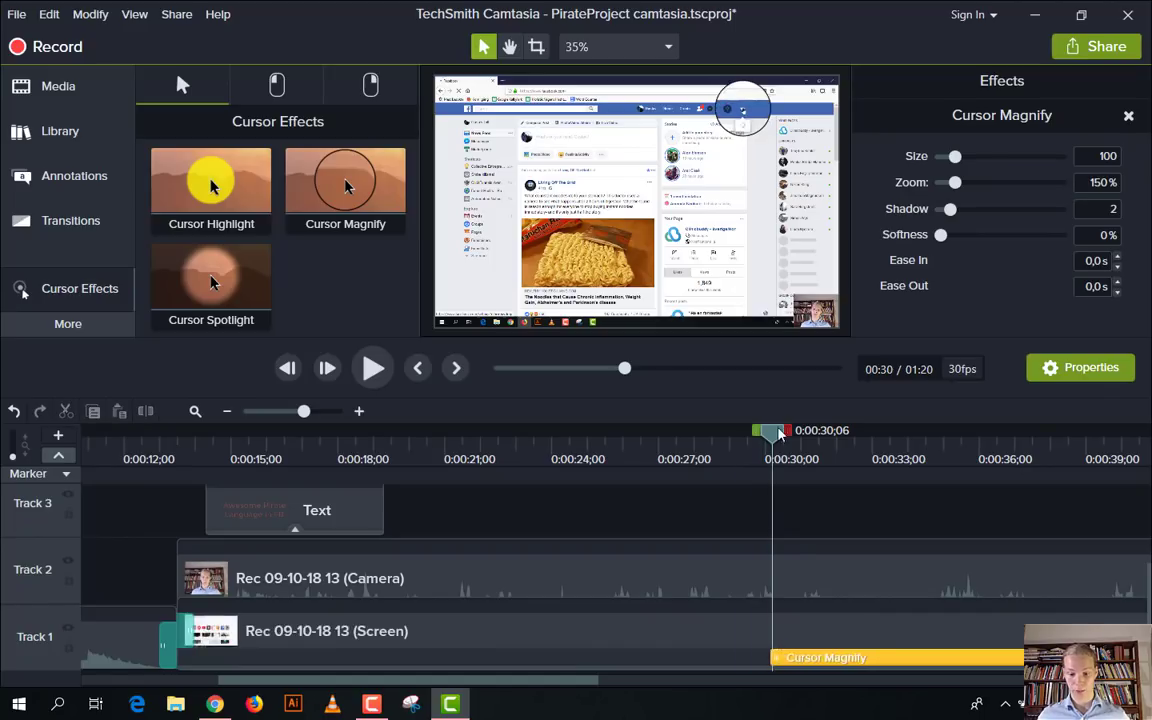
Step: Find the frame at 0:00:33;20 and trim the end of the Cursor Magnify effect to it
drag(776, 437, 898, 443)
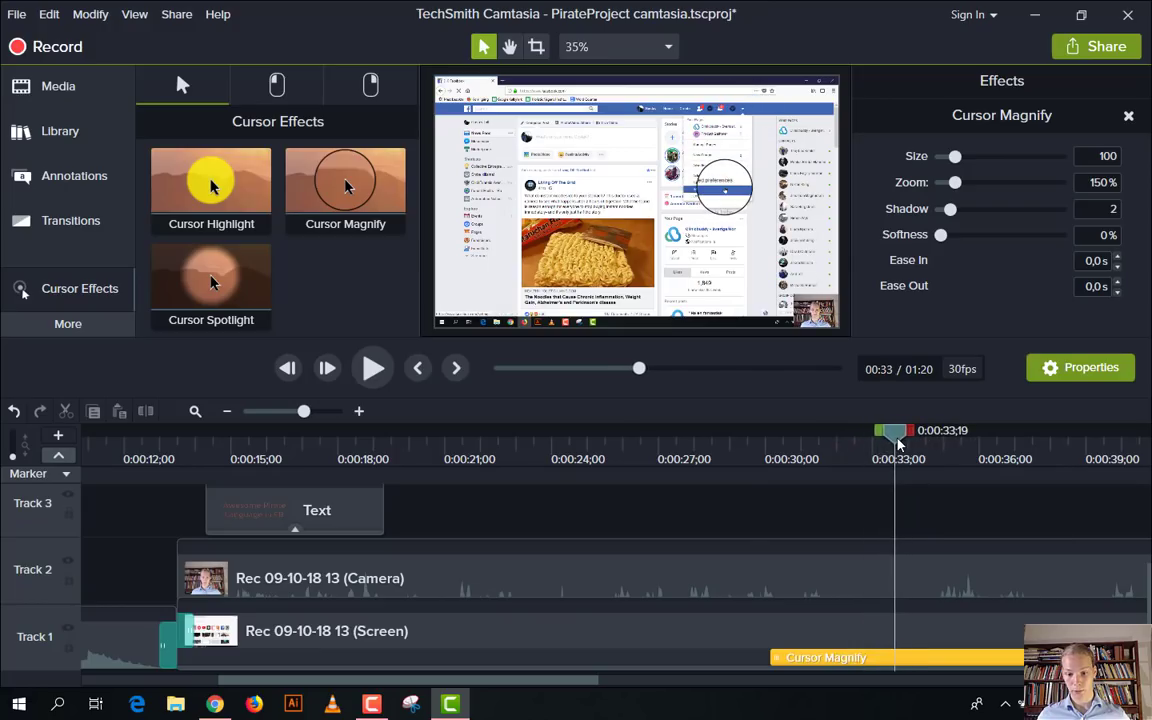
click(289, 370)
click(288, 370)
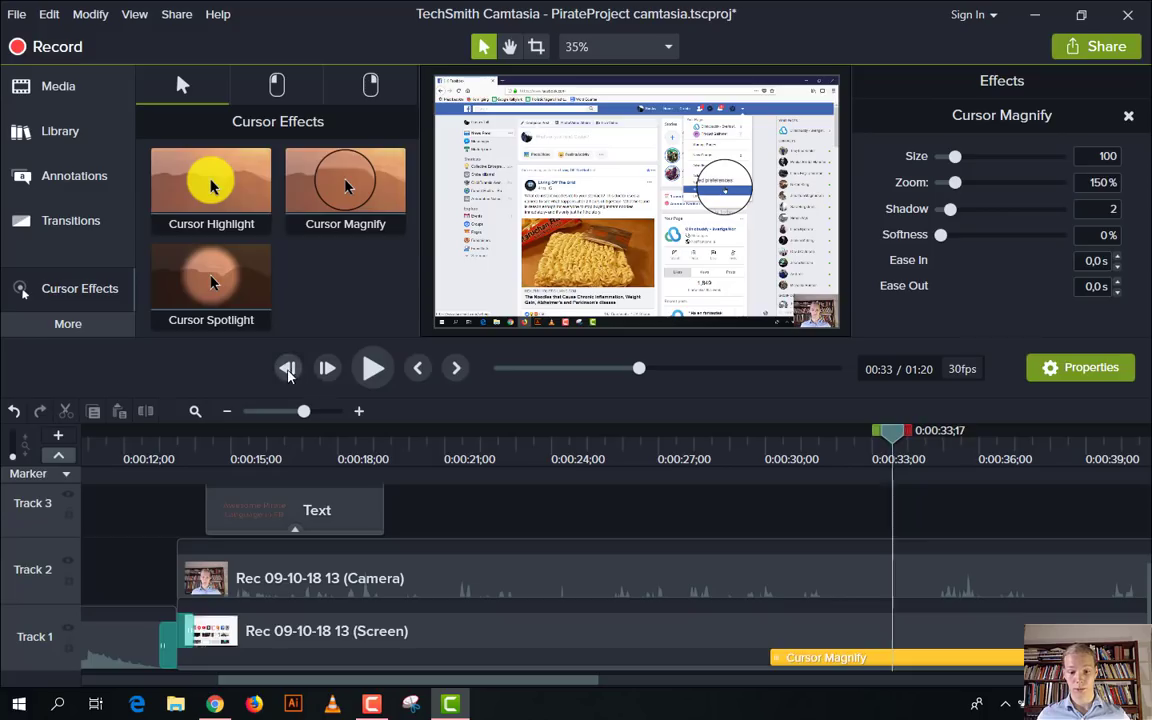
click(333, 374)
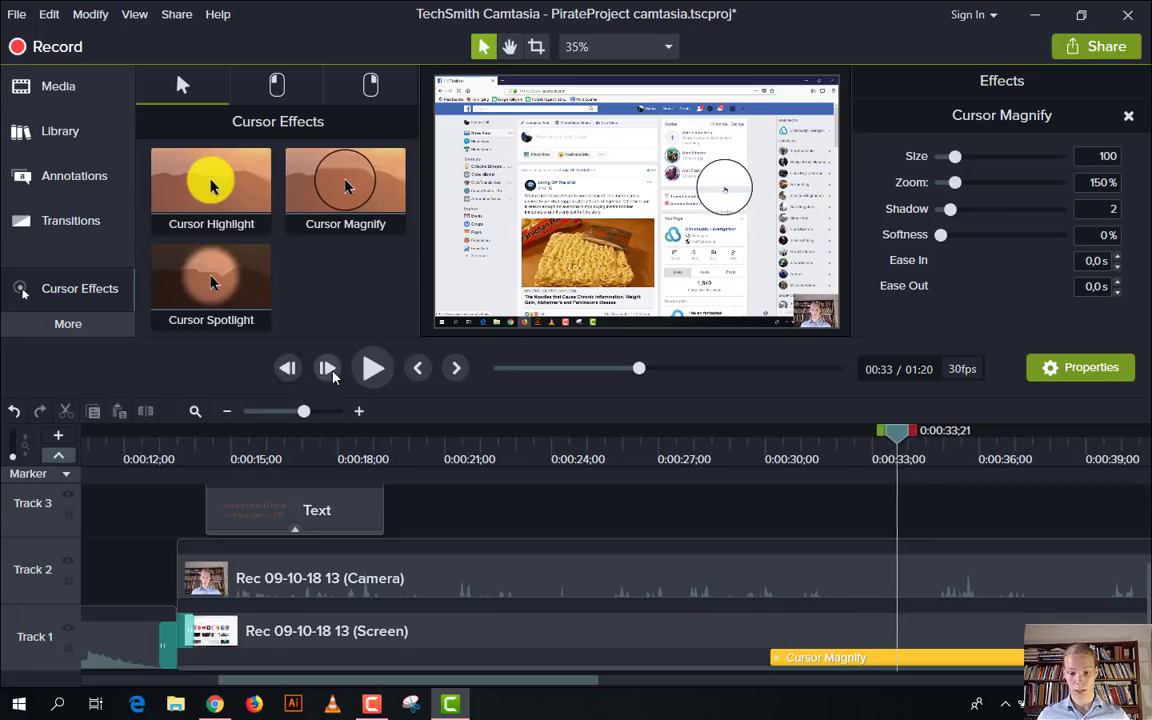
click(289, 369)
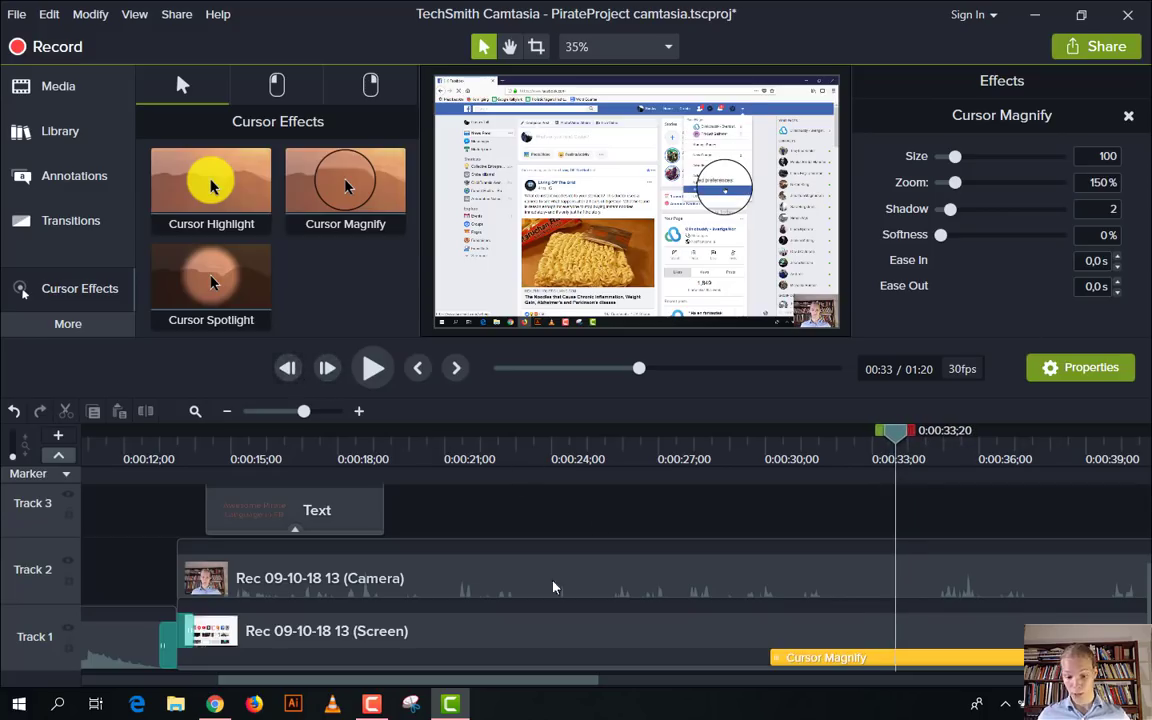
drag(510, 682, 317, 640)
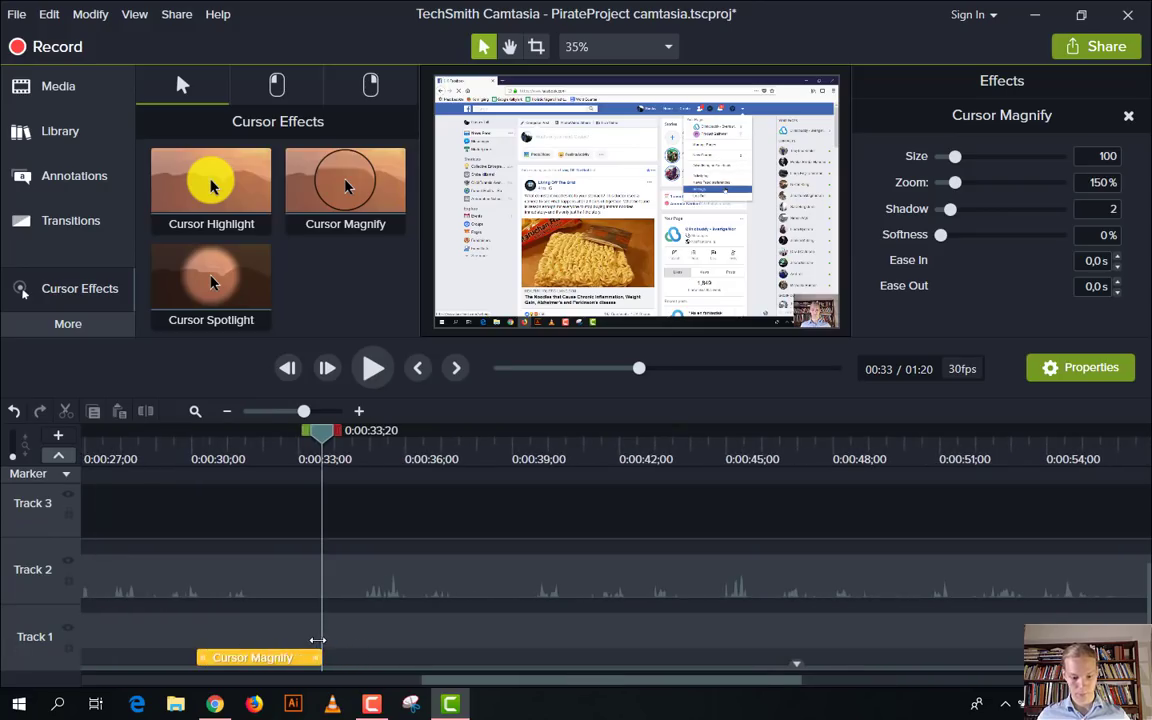
Step: Play the recording past the end of the Cursor Magnify effect and move the playhead to 0:00:37;21
click(372, 369)
click(372, 369)
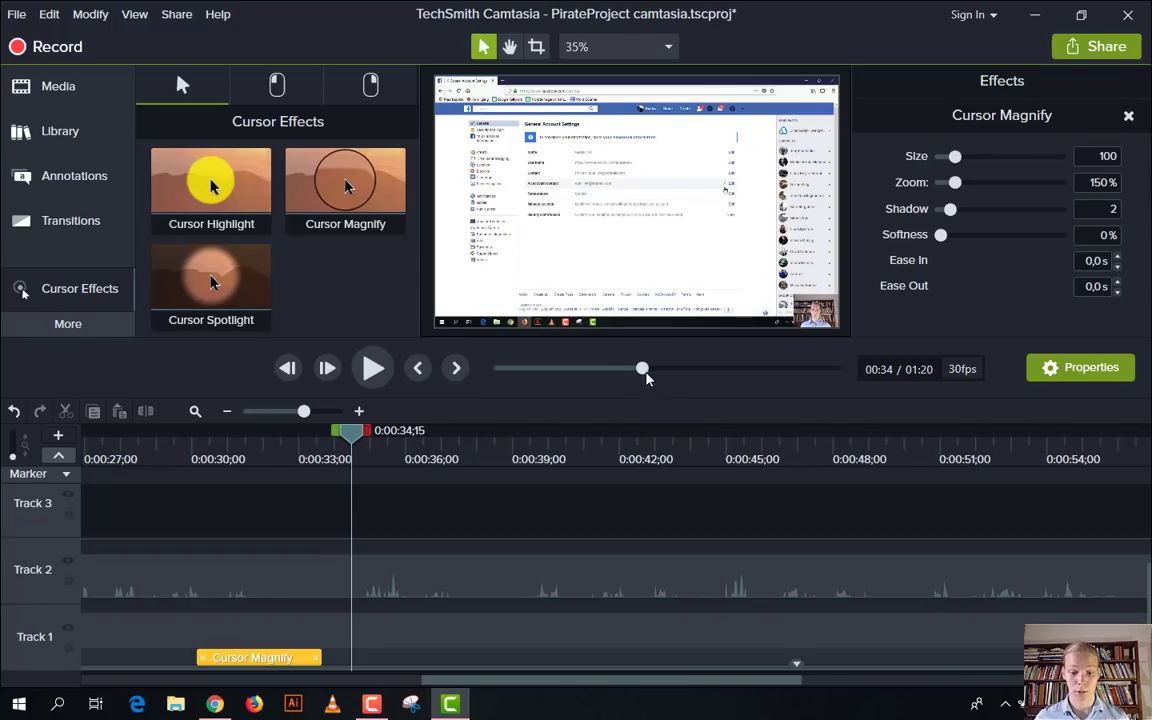
drag(647, 375, 660, 375)
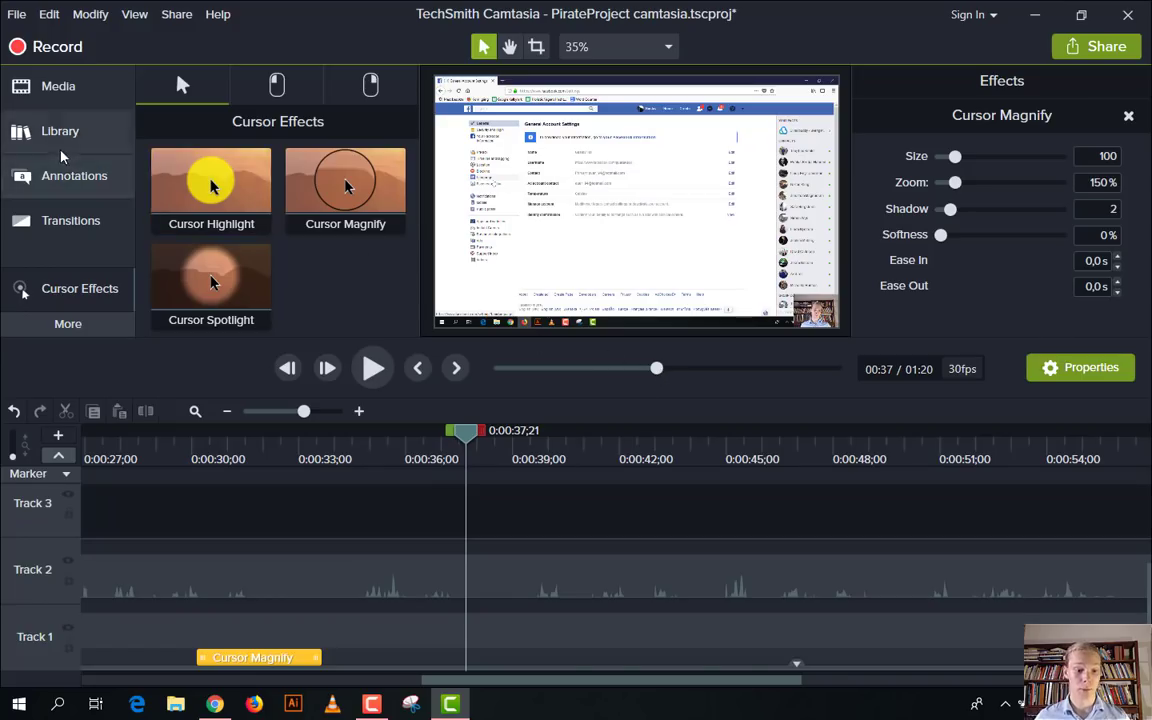
Step: Look through the behaviors, the Zoom-n-Pan options and the animation presets for a way to zoom the recording
click(58, 325)
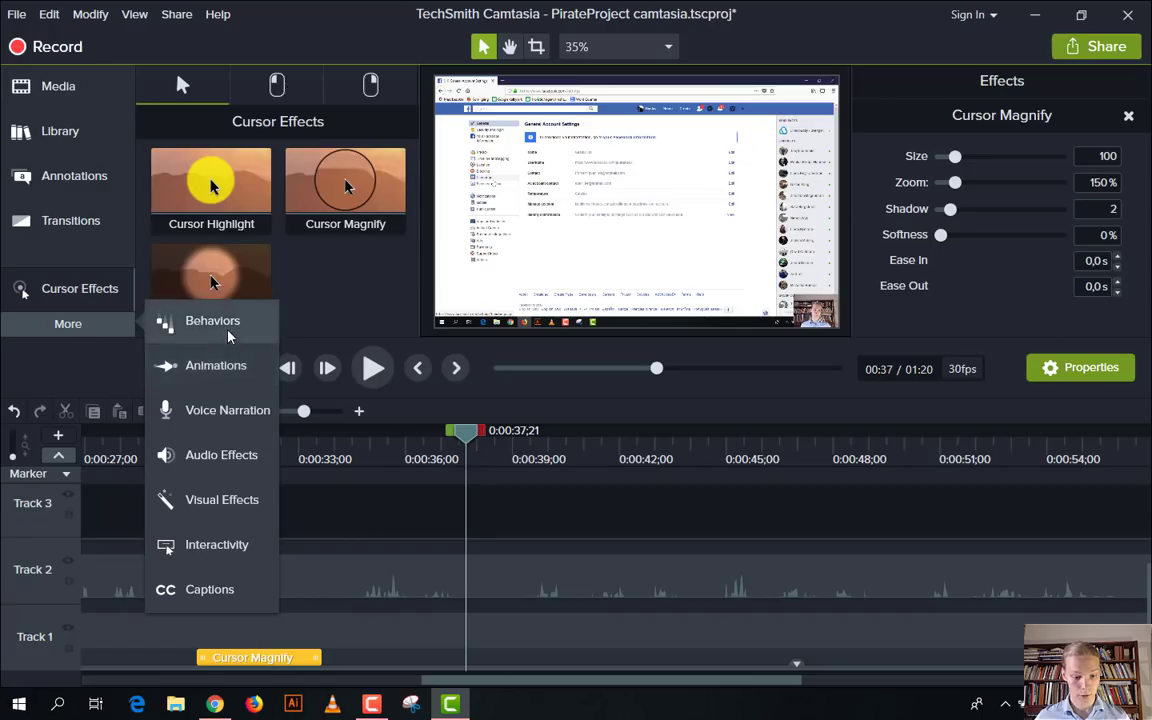
click(208, 318)
click(45, 326)
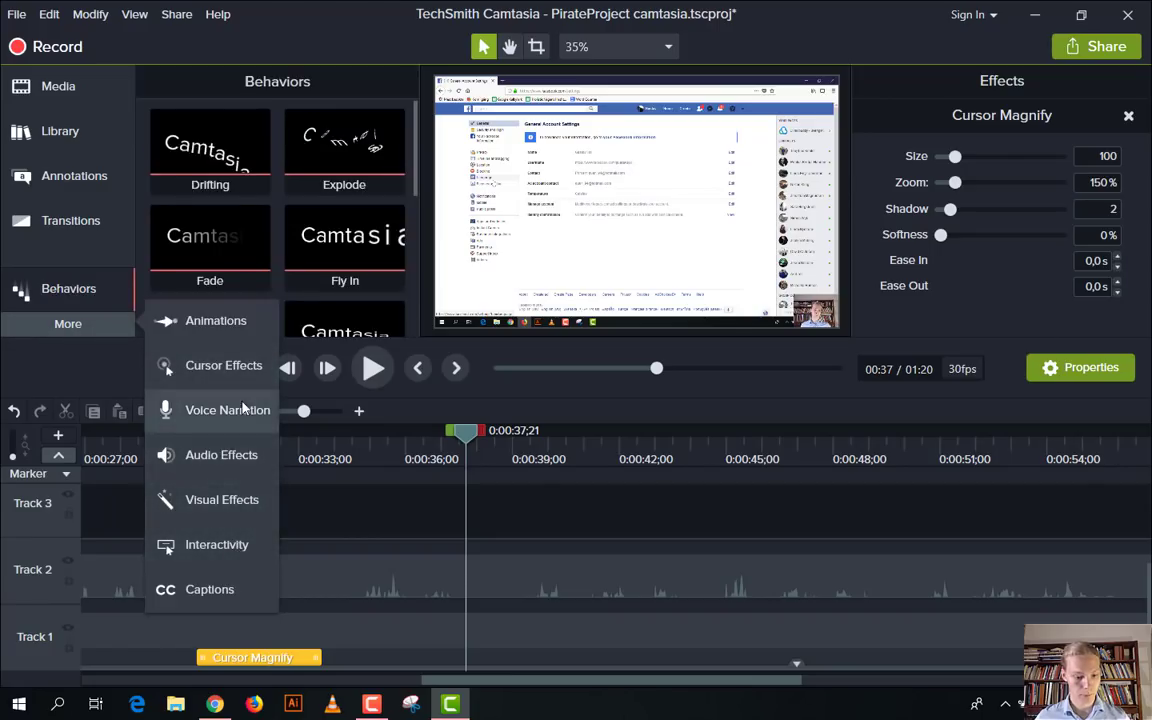
click(222, 321)
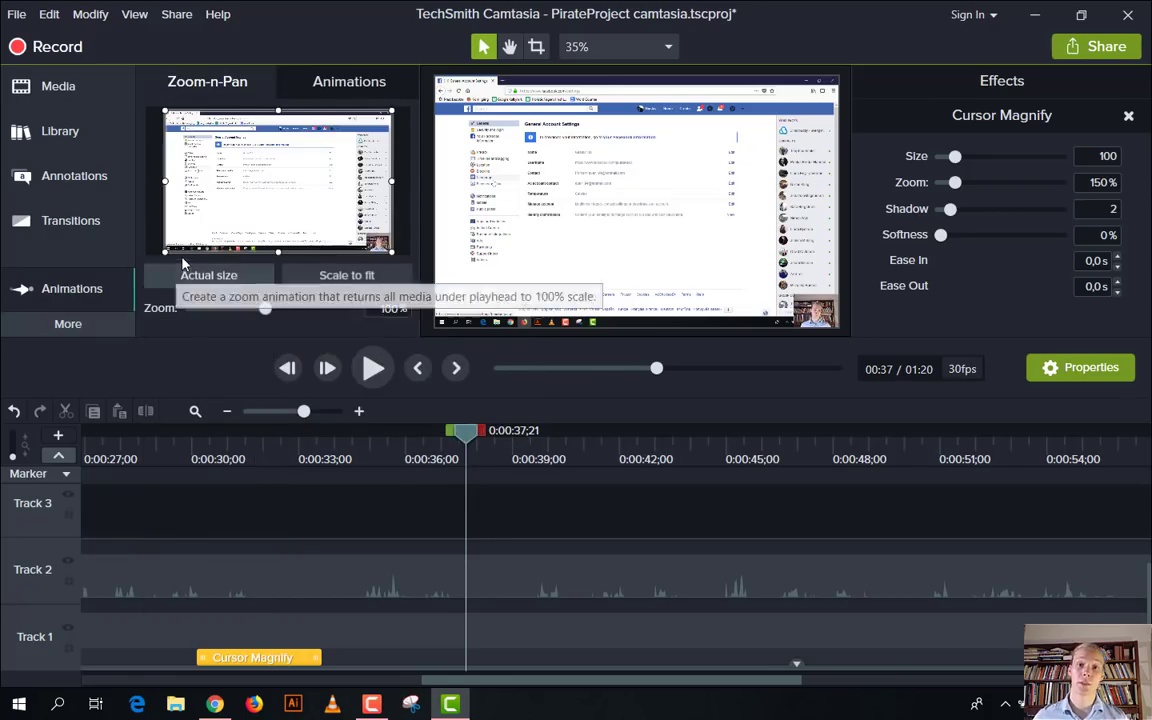
click(320, 84)
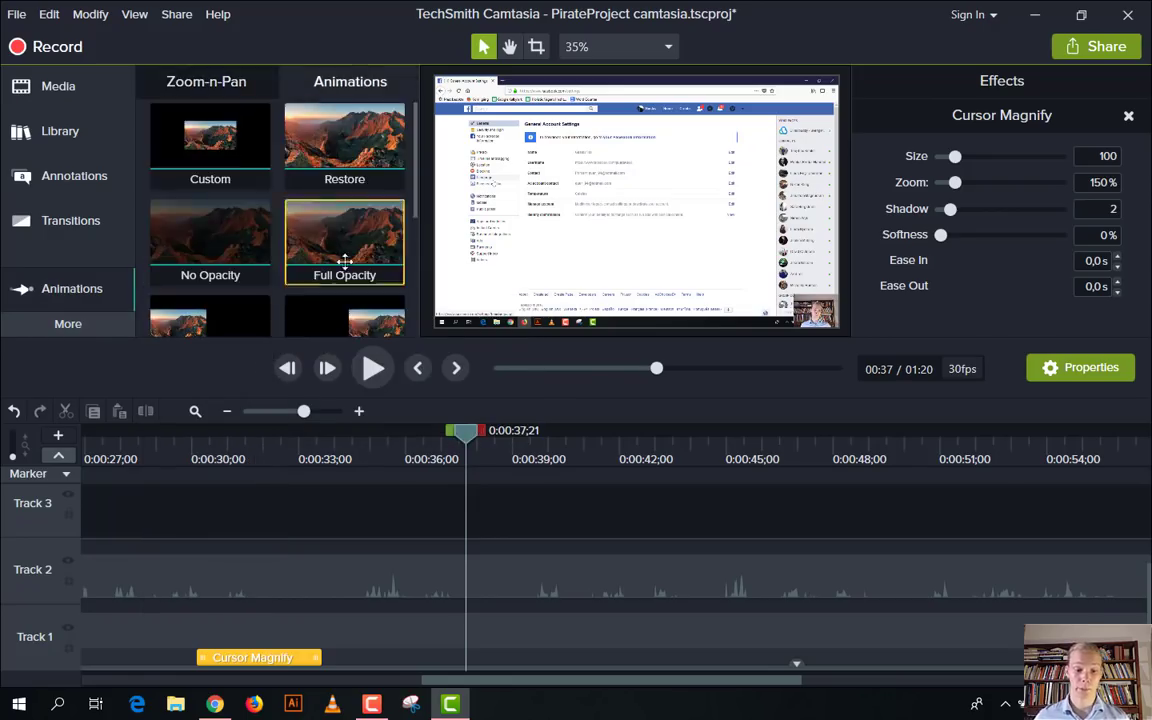
scroll(345, 215, down, 1)
scroll(364, 229, up, 1)
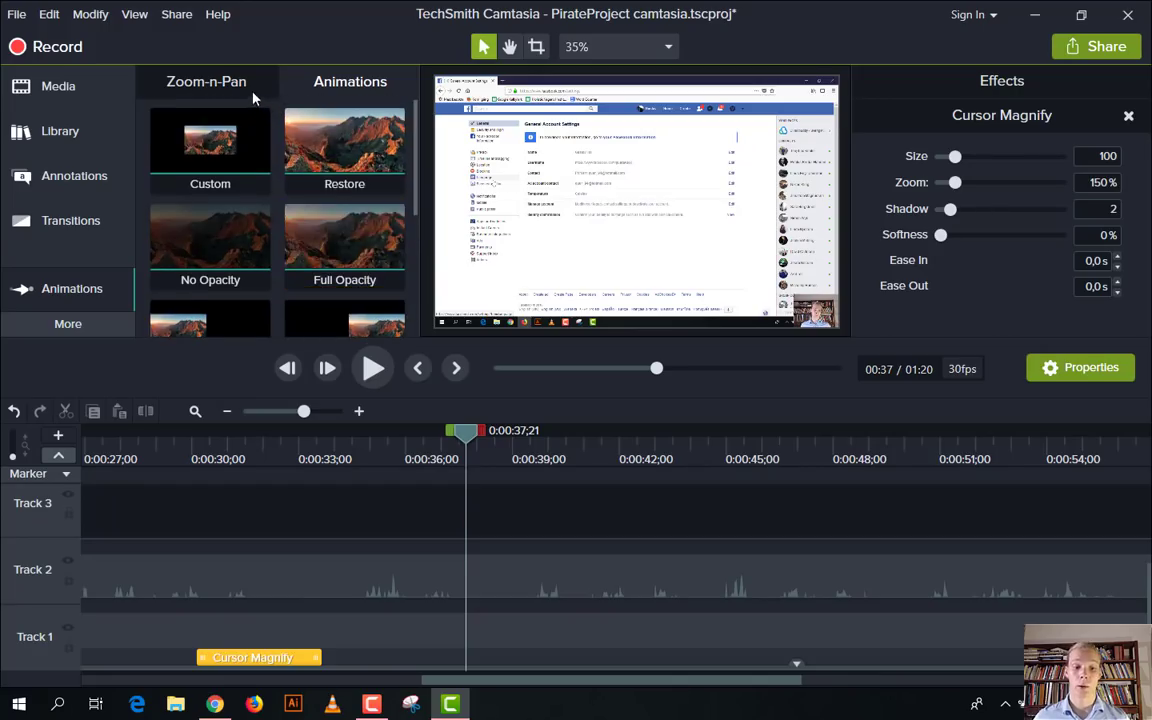
Step: Add a zoom animation at 0:00:37;21 that enlarges the settings menu area to 191%, and play past it
click(207, 83)
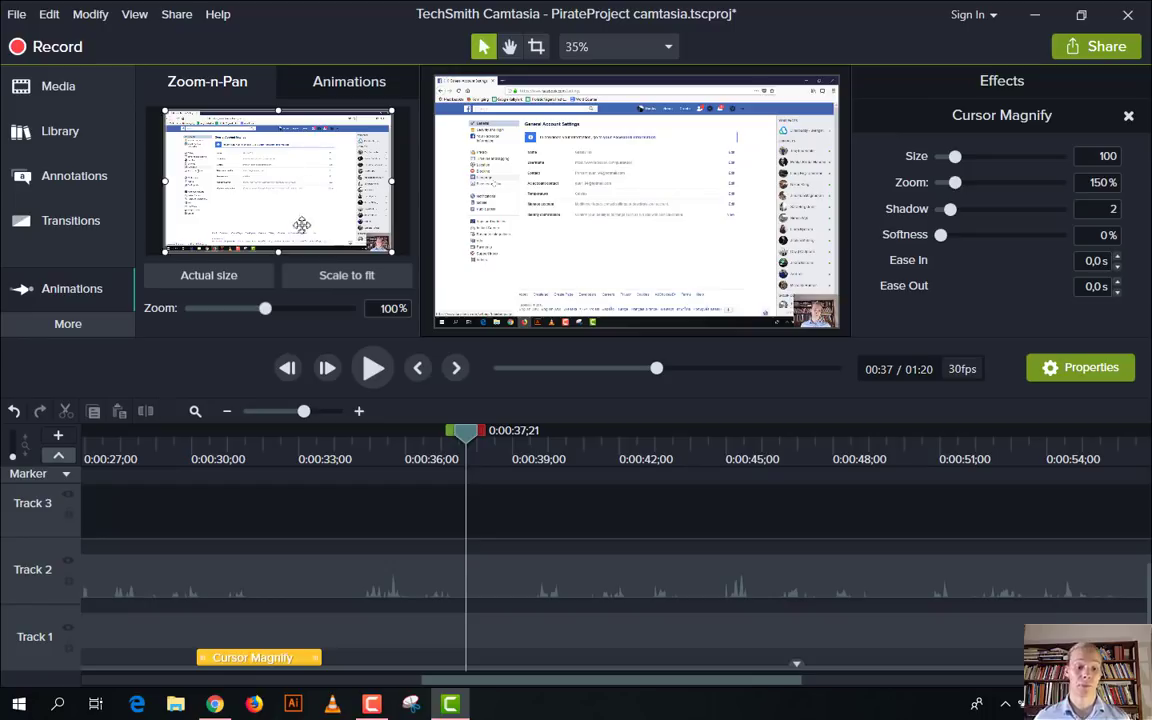
drag(266, 310, 340, 300)
drag(335, 180, 232, 174)
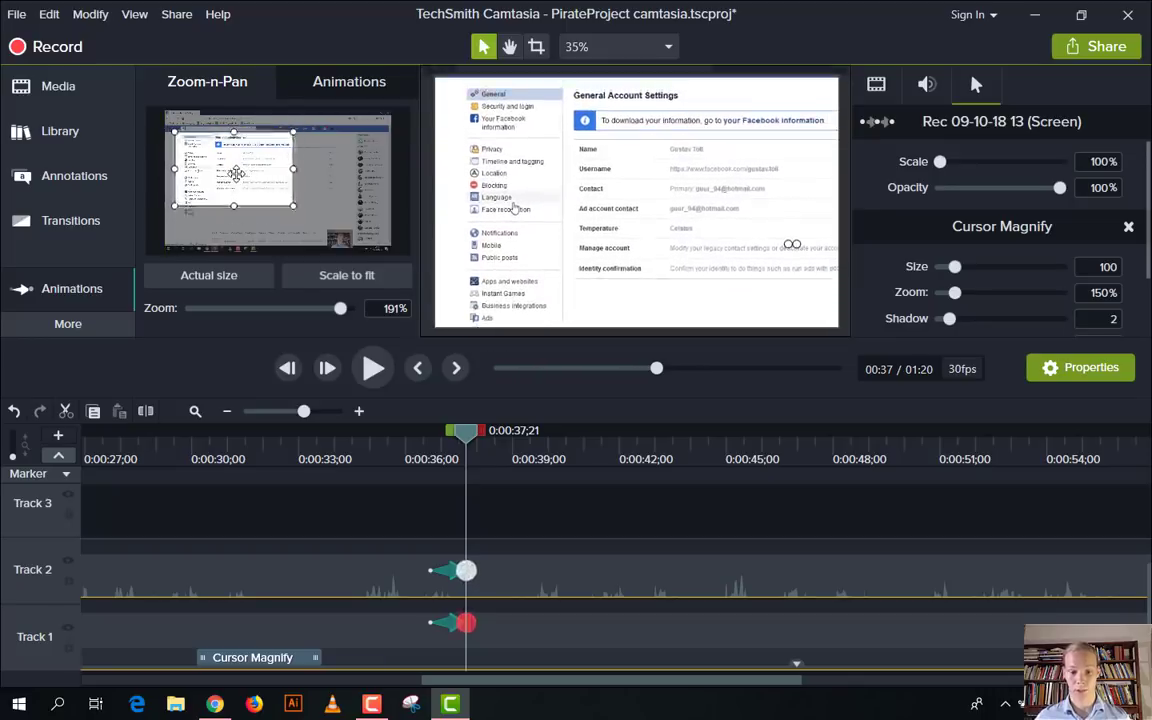
click(364, 370)
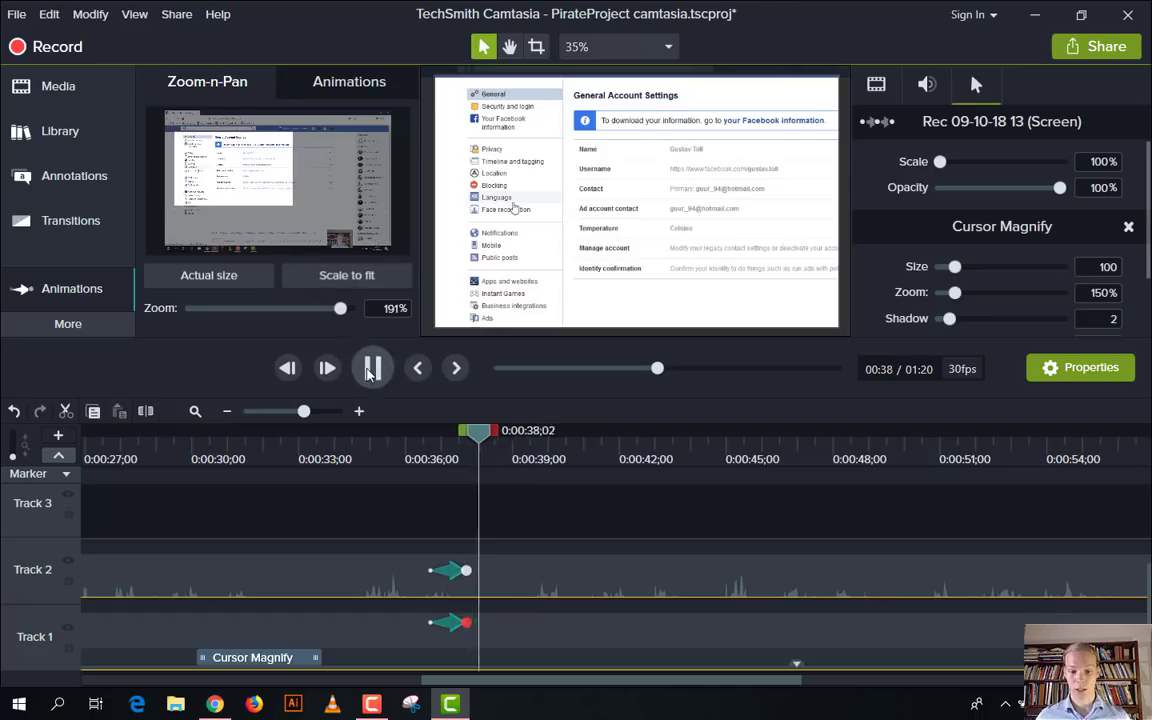
click(372, 368)
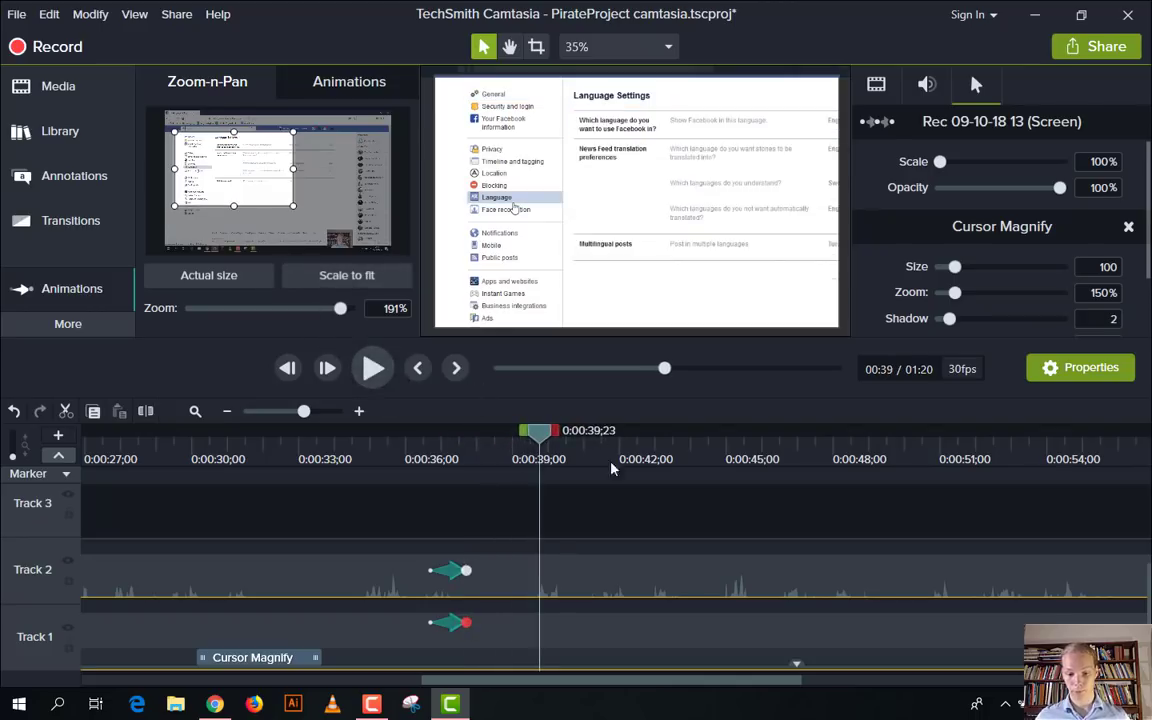
Step: Add an animation at 0:00:41;21 that pans across to the Language Settings section with the zoom at 174%
drag(546, 430, 613, 428)
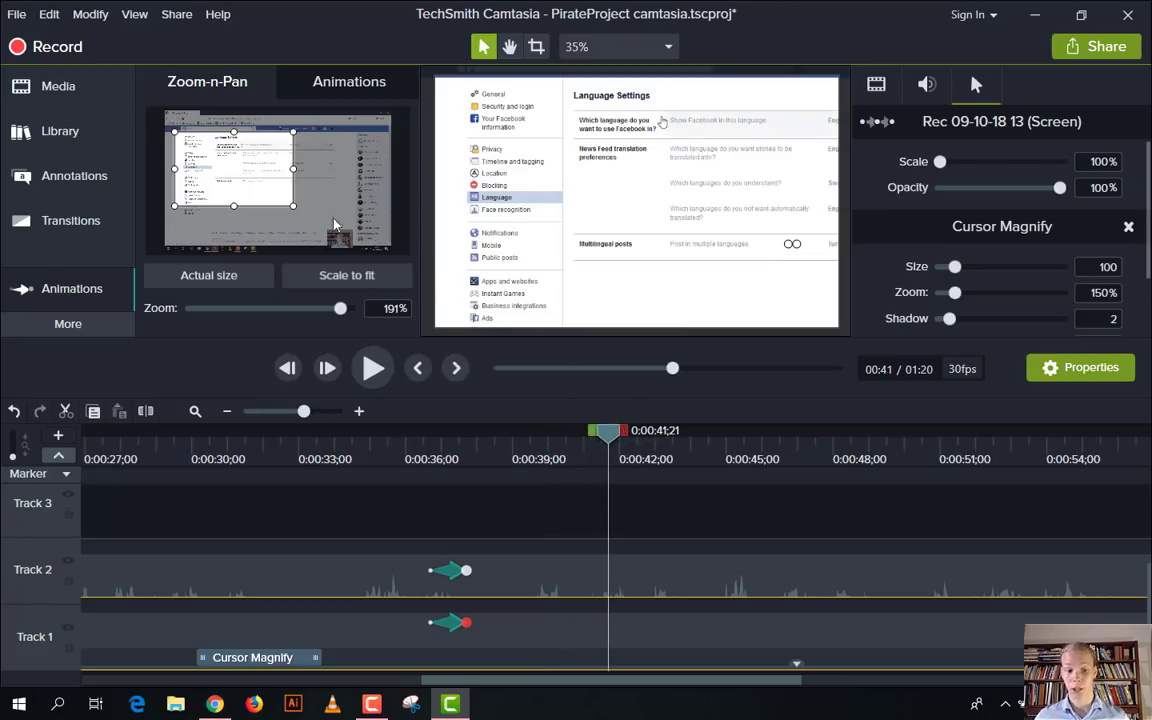
drag(241, 186, 281, 189)
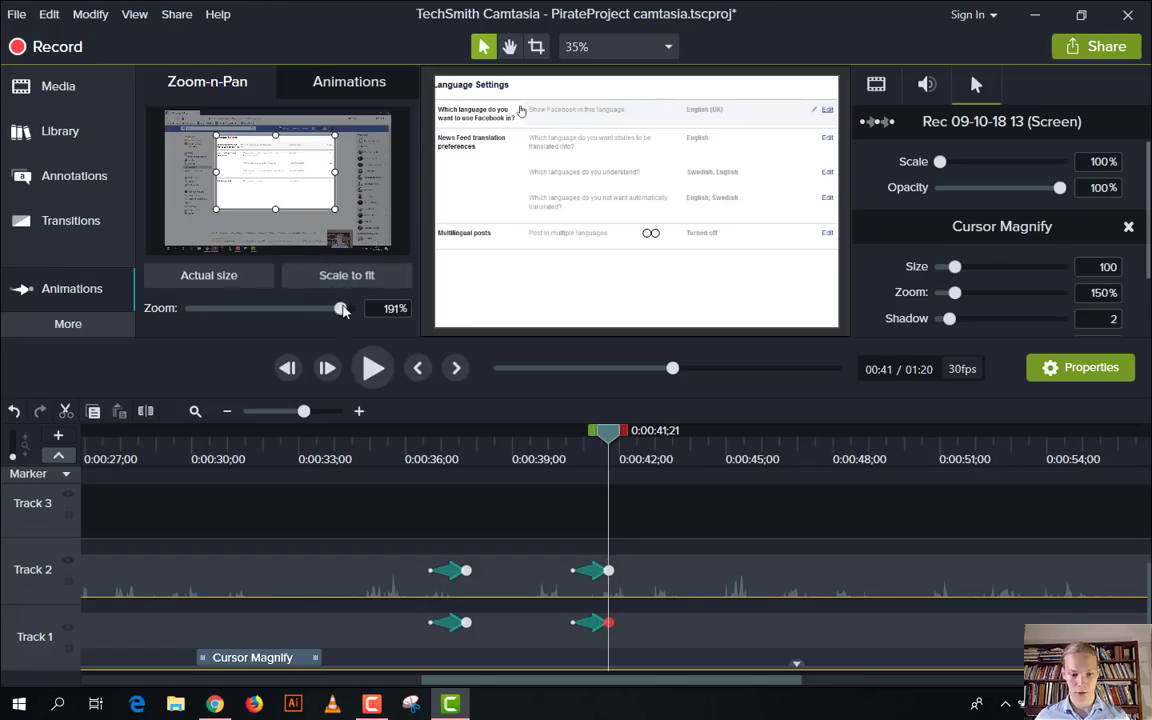
drag(340, 308, 326, 310)
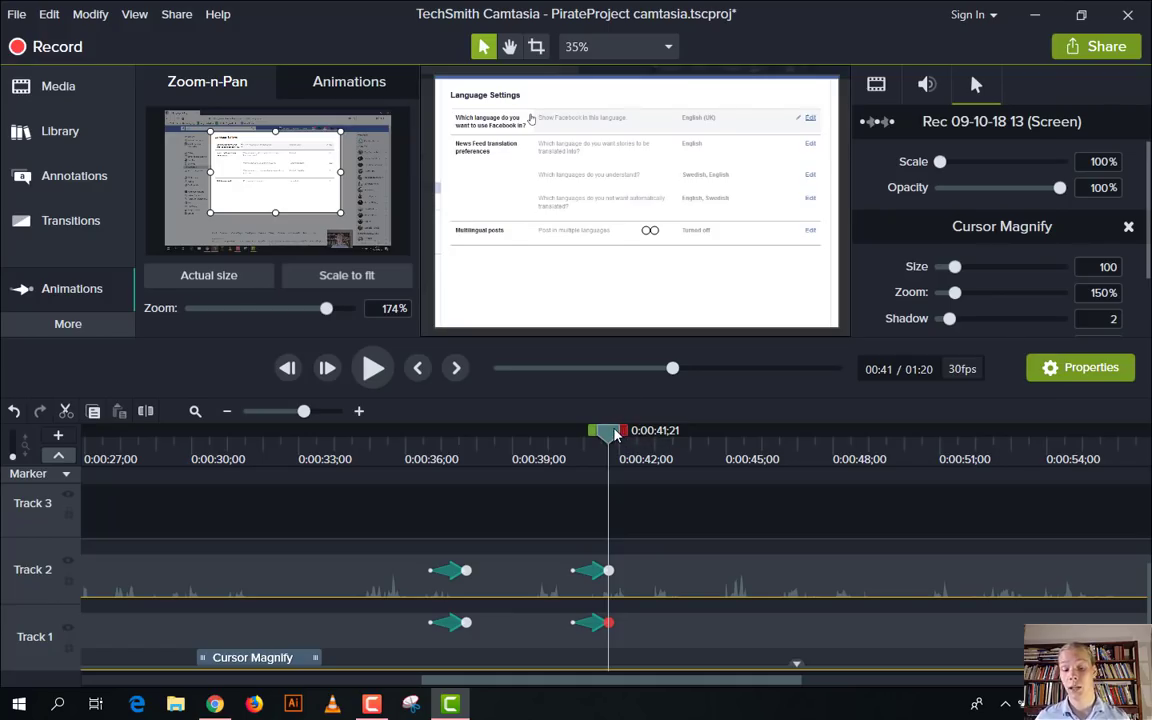
Step: Try lengthening the camera clip's first animation to end at 0:00:38;21, and undo the change
click(452, 577)
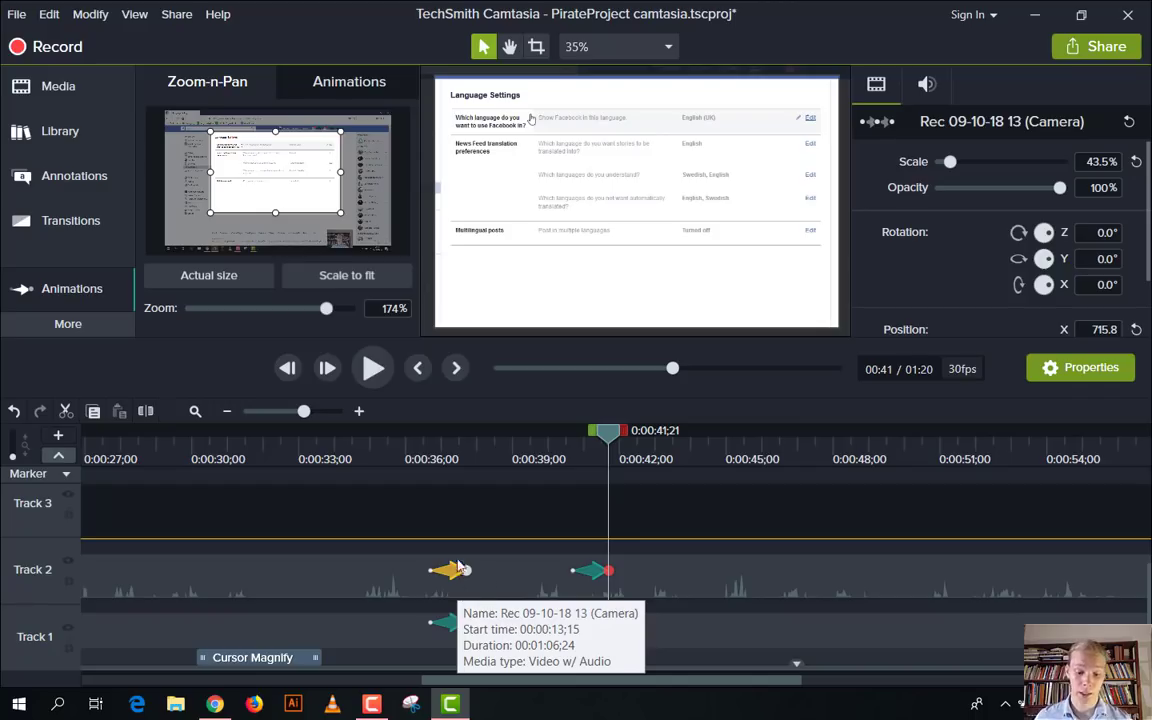
drag(470, 569, 500, 569)
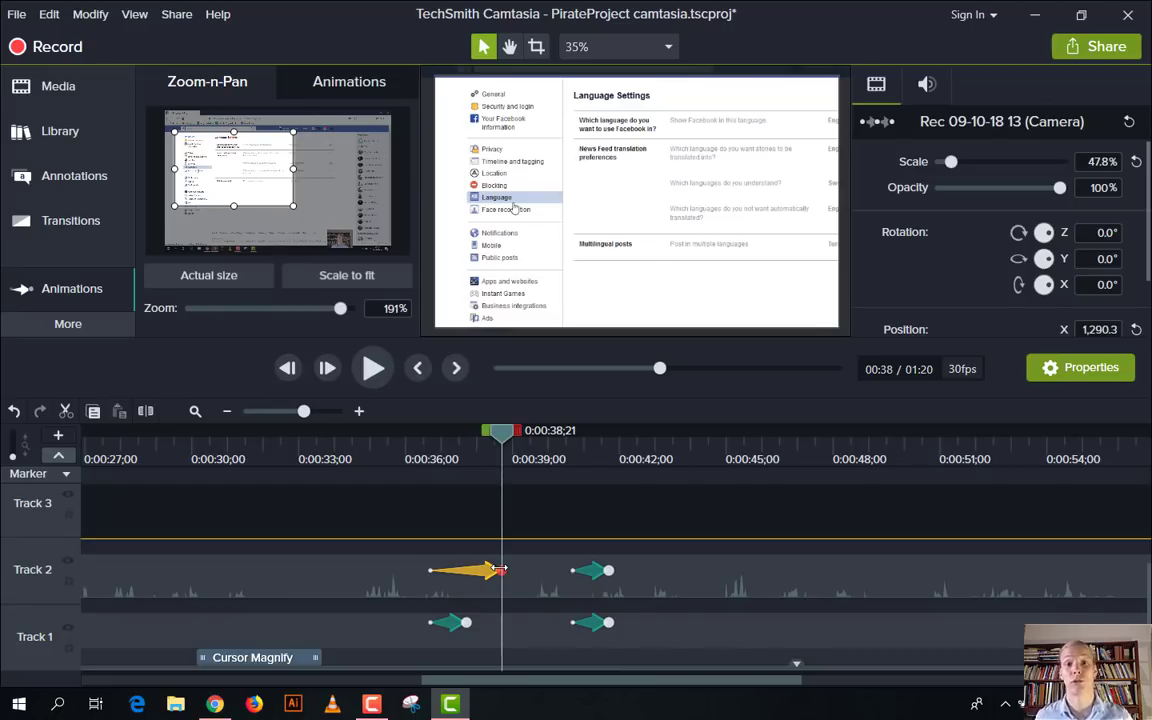
key(ctrl+z)
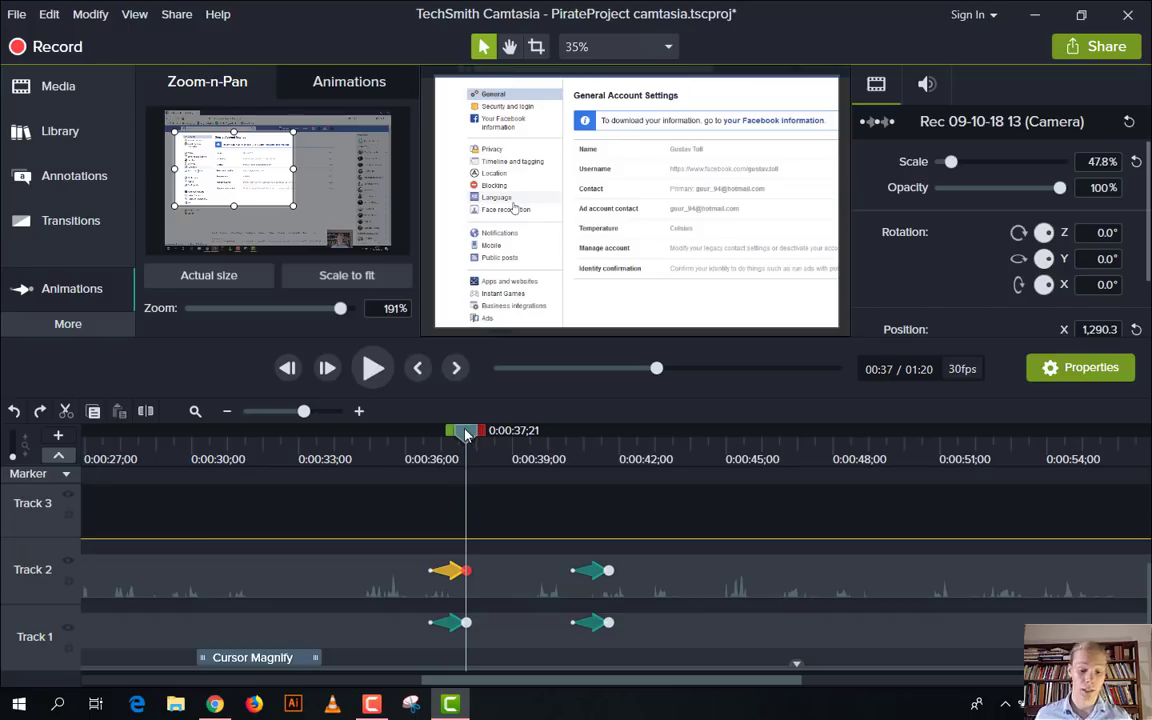
Step: Add an animation at 0:00:47;11 that pans the zoomed view down to the English (Pirate) entry in the language list
drag(465, 433, 811, 457)
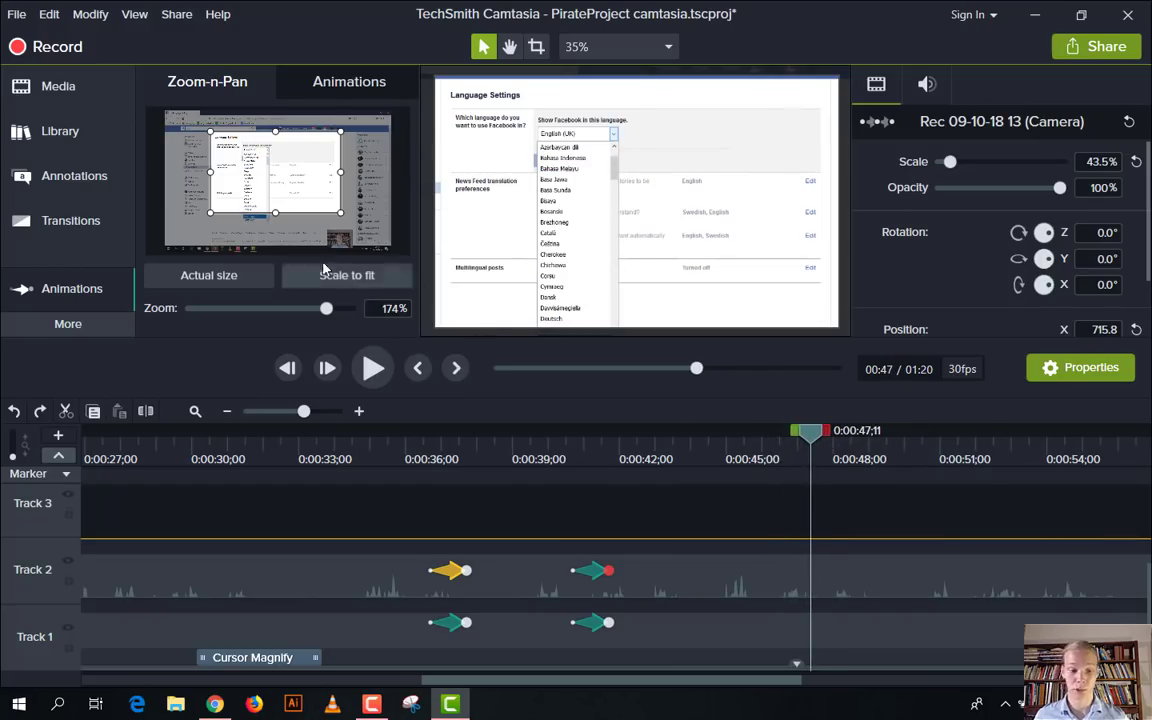
drag(285, 194, 281, 211)
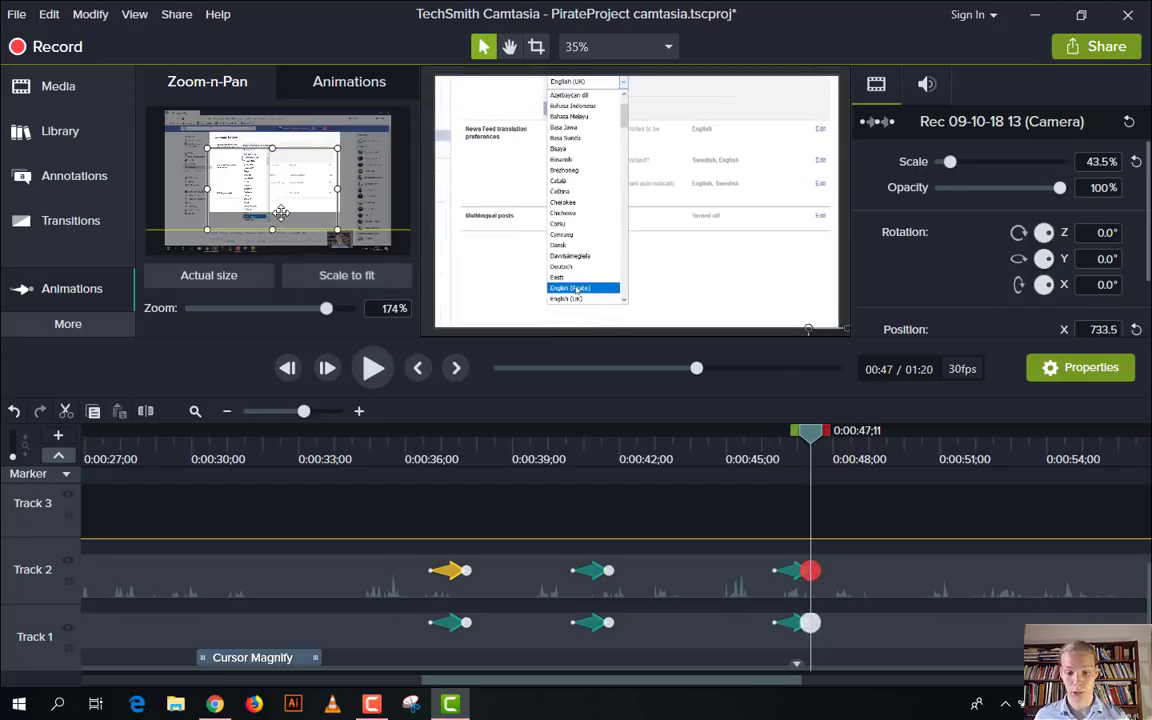
Step: Add a Scale to fit animation at 0:00:49;29 to zoom back out to the full frame
drag(814, 432, 902, 432)
click(327, 368)
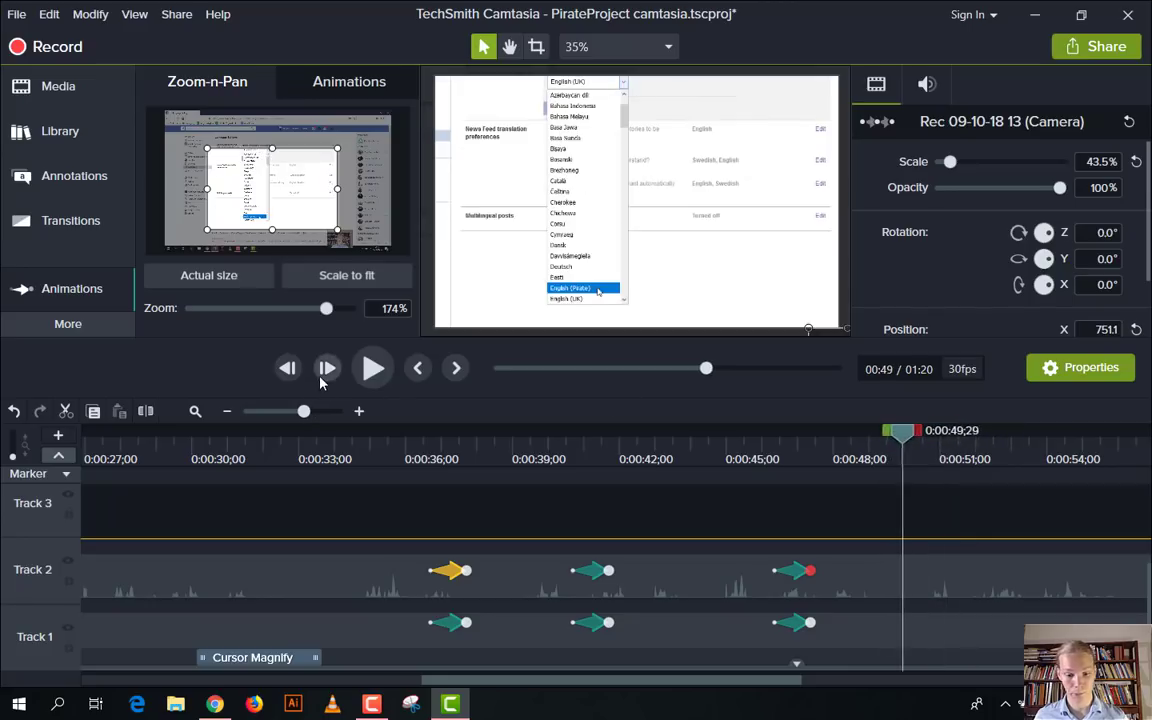
click(327, 368)
click(288, 368)
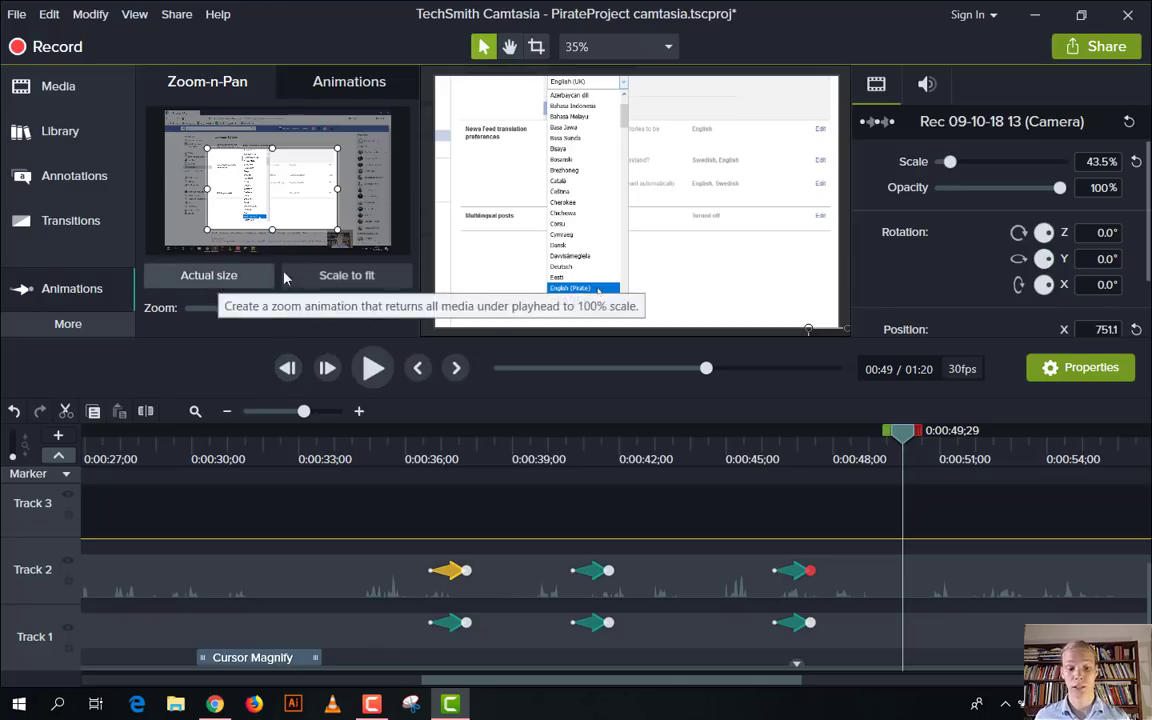
click(348, 84)
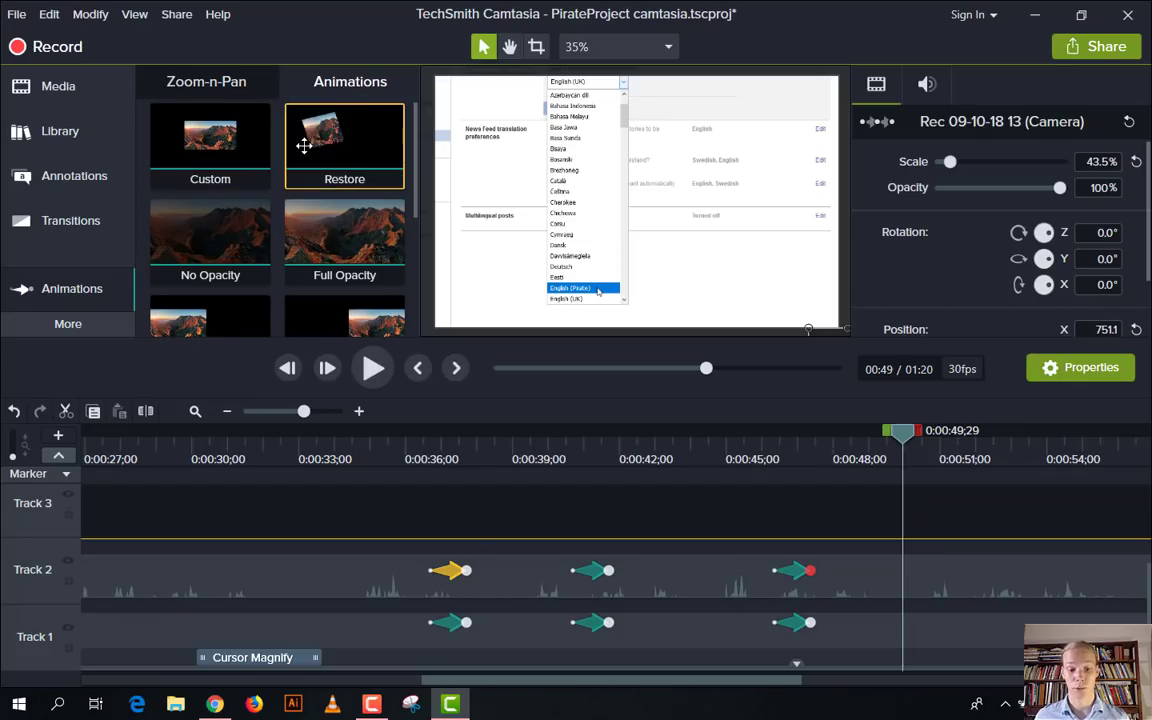
click(206, 84)
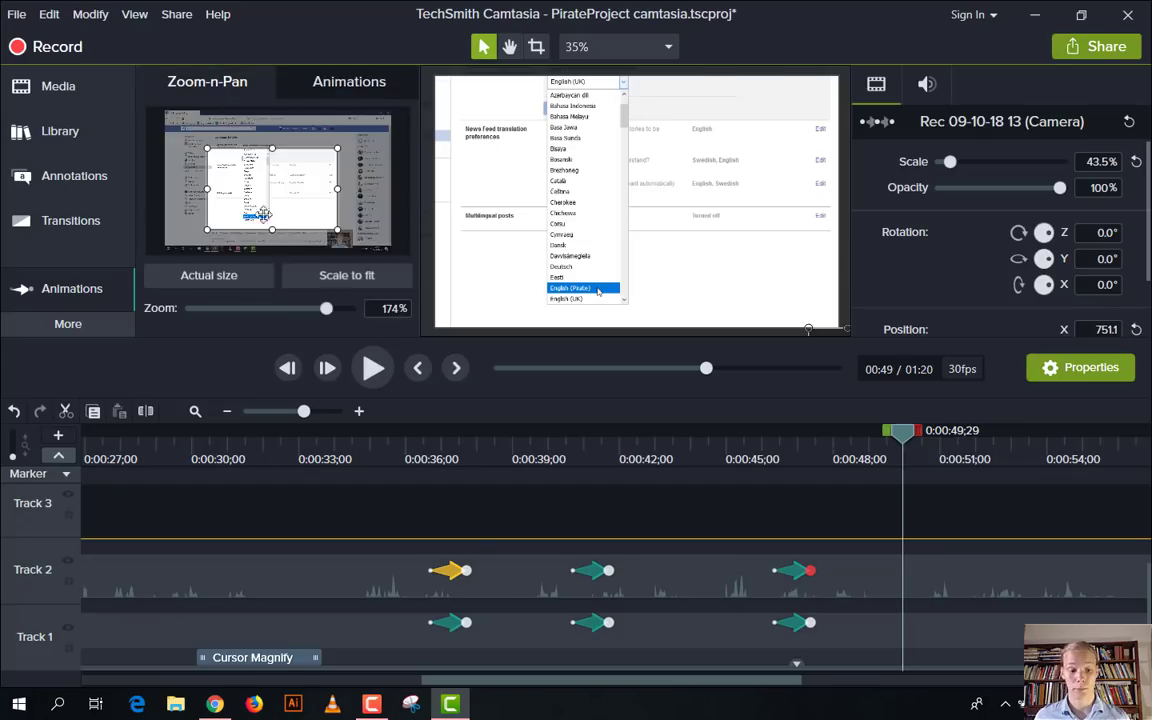
click(307, 280)
click(307, 278)
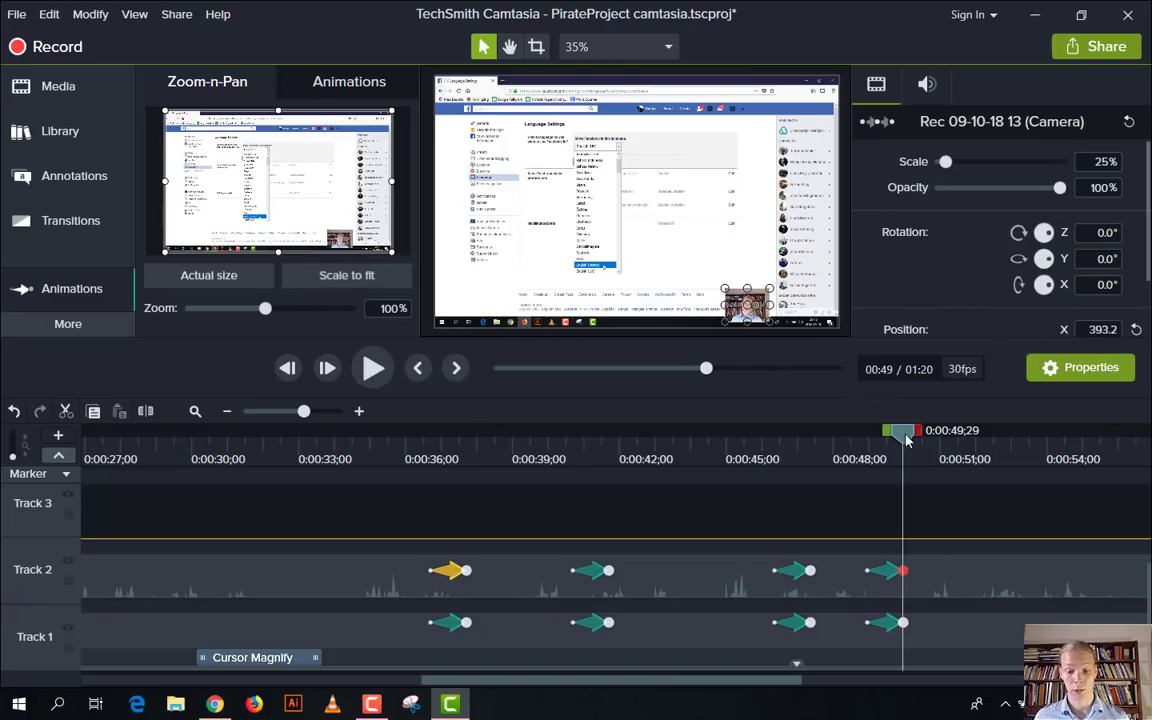
Step: Add a Custom animation to the camera clip at 0:00:51;18 and rotate the clip to -170.5° in Z and -143.1° in Y
drag(907, 441, 961, 438)
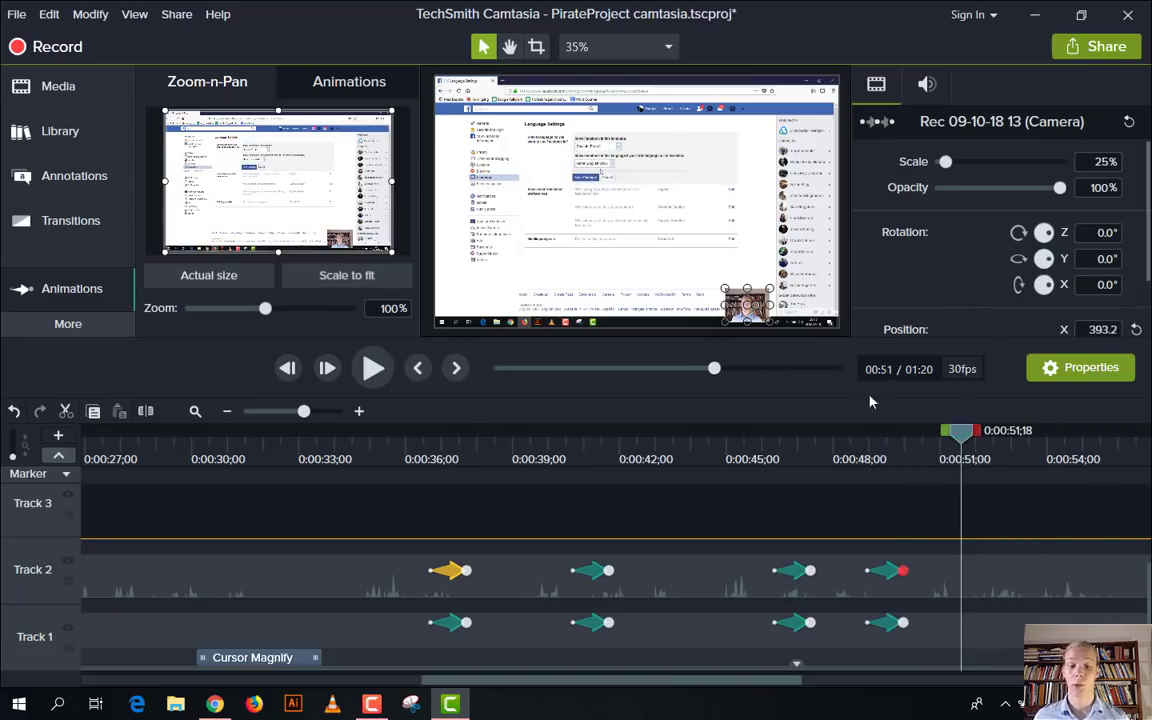
click(350, 84)
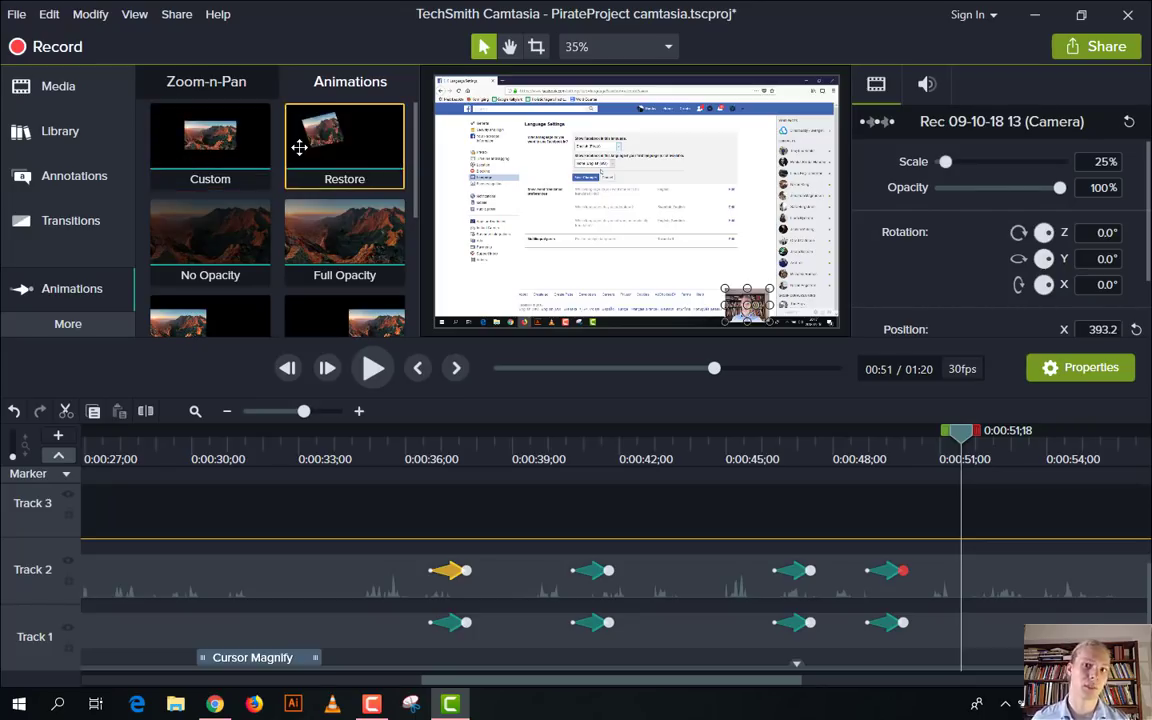
scroll(305, 172, down, 1)
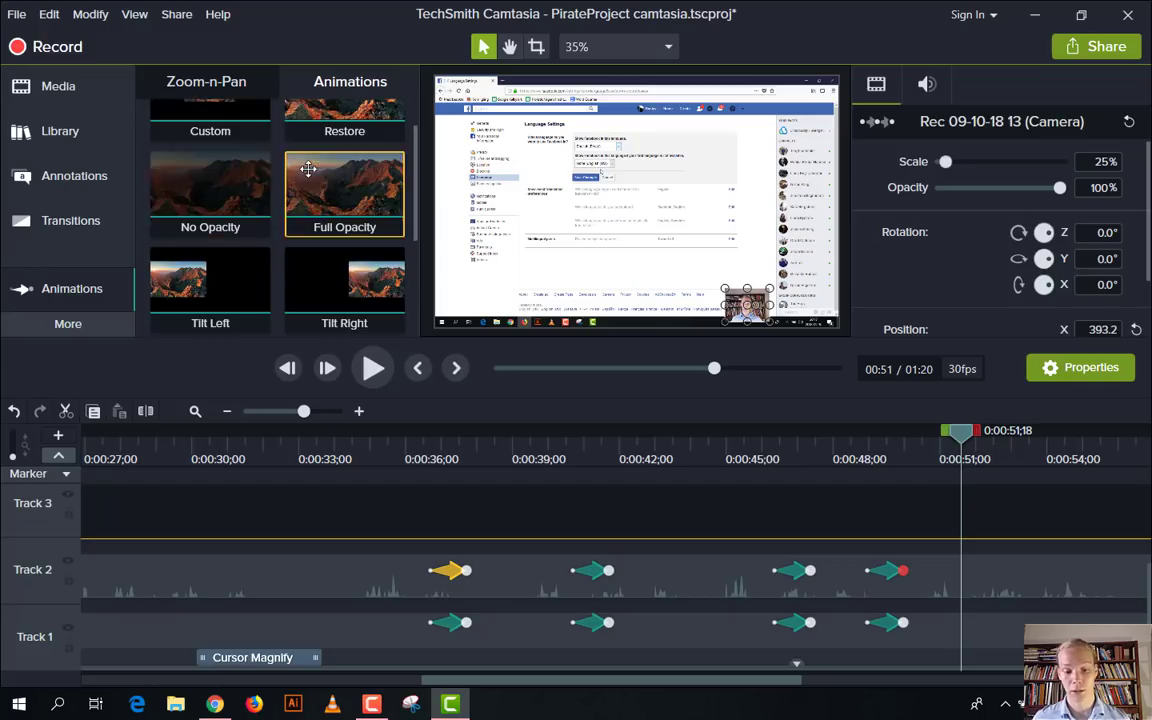
scroll(290, 200, down, 1)
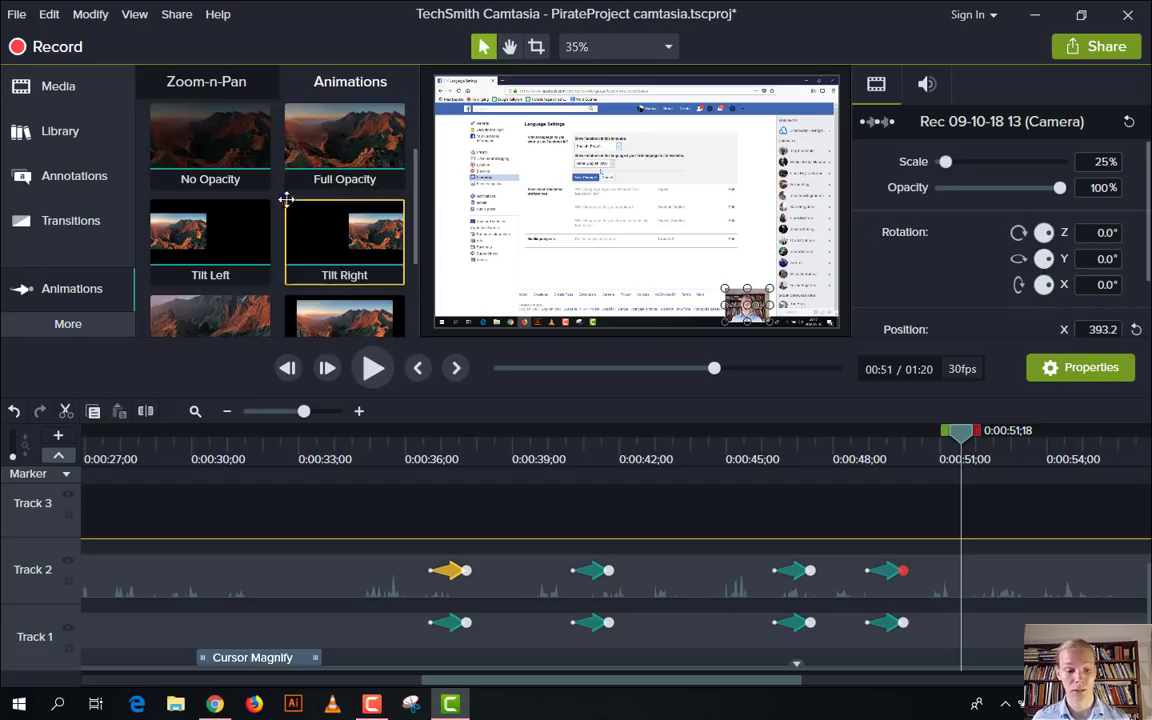
scroll(288, 200, down, 1)
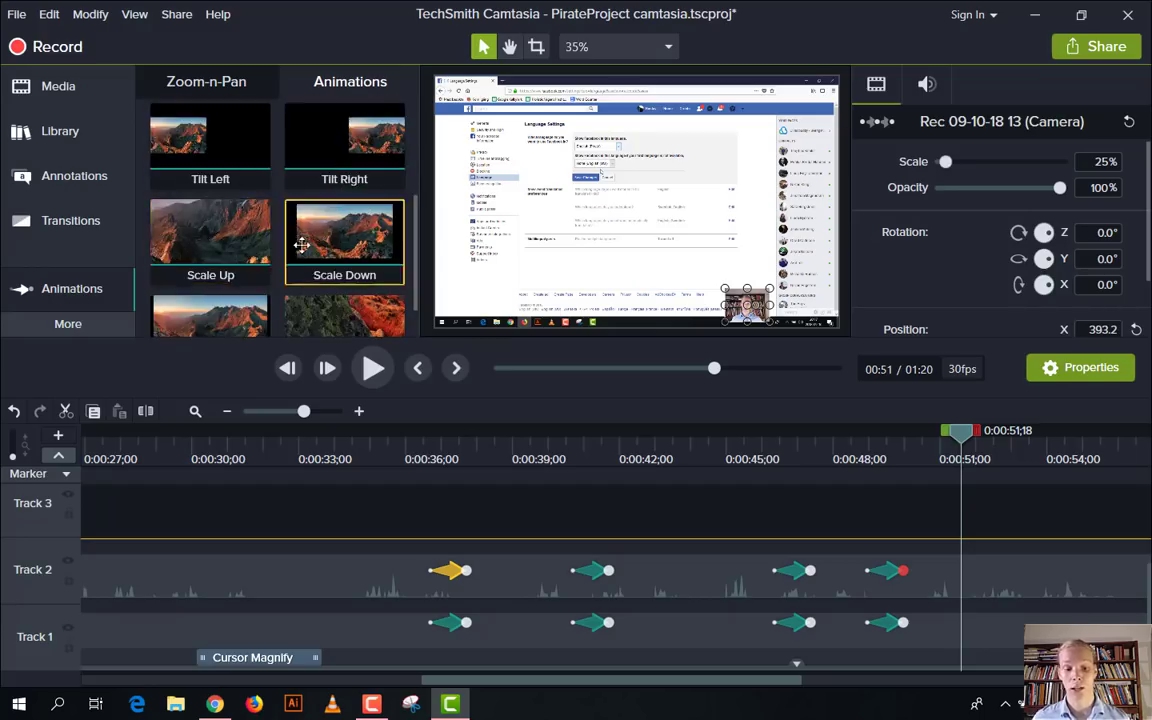
scroll(226, 180, down, 1)
scroll(325, 224, up, 4)
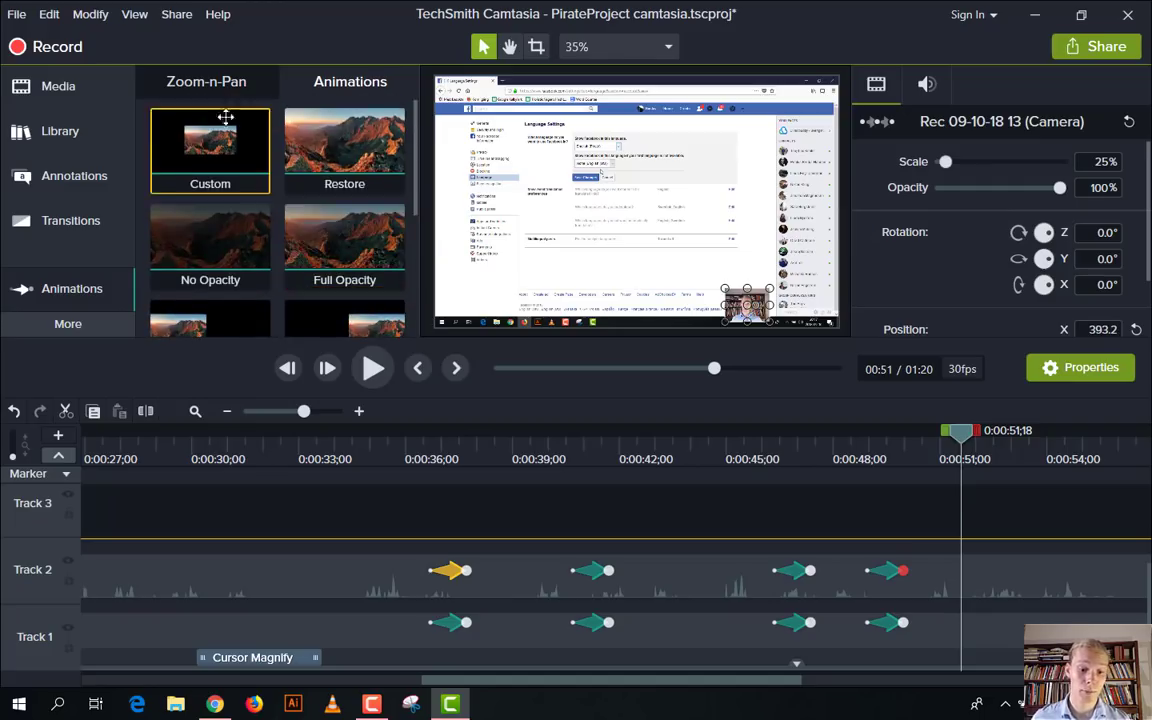
drag(200, 120, 970, 582)
click(960, 571)
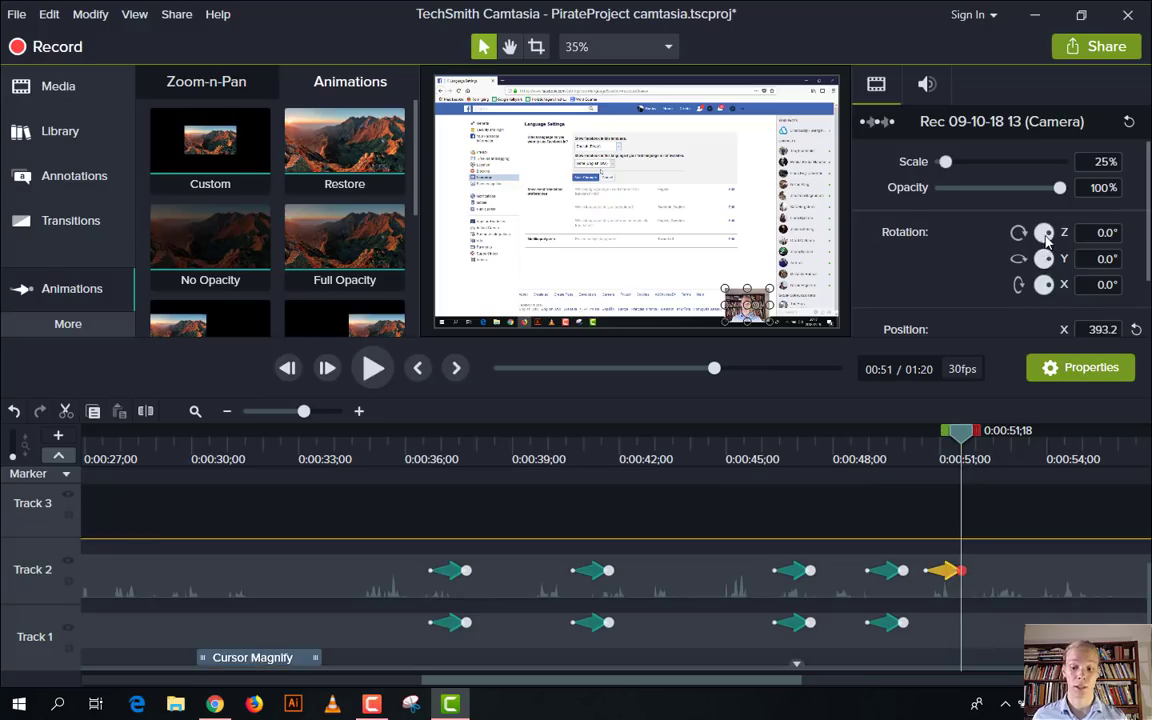
drag(1043, 233, 940, 217)
drag(1043, 258, 948, 242)
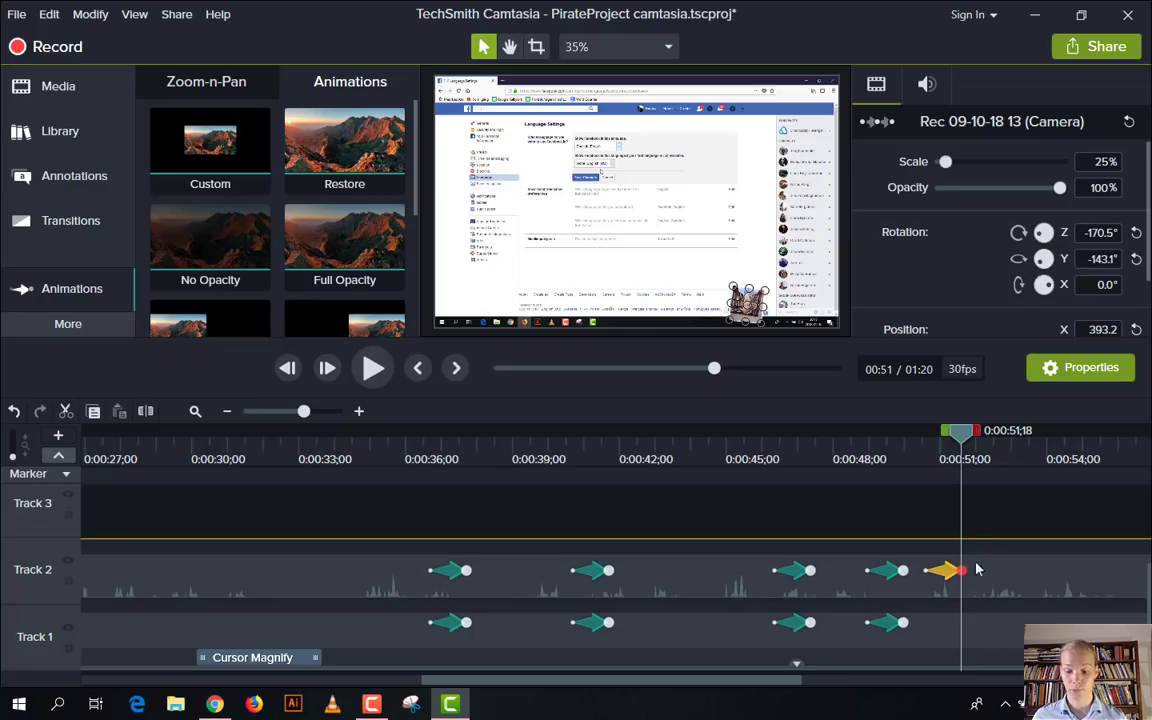
Step: Add a Custom animation to the screen recording at 0:00:51;18, rotate it to -77.5° in Z and -140.2° in Y, and preview the result
drag(200, 147, 962, 622)
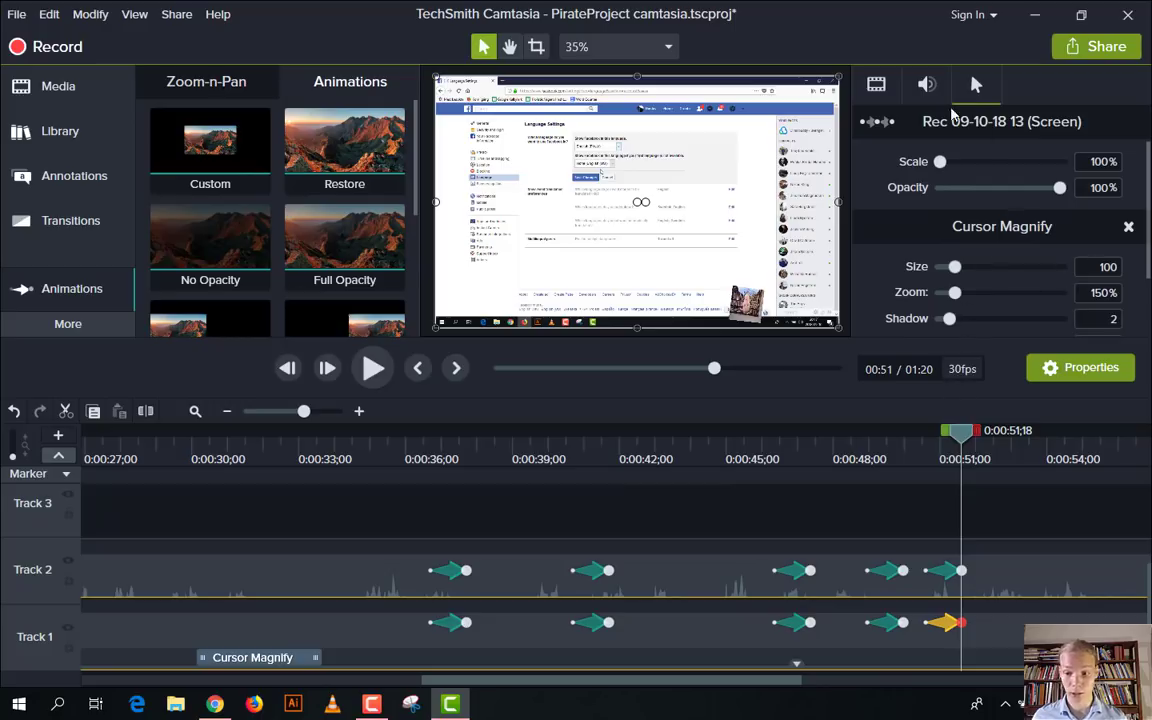
click(891, 93)
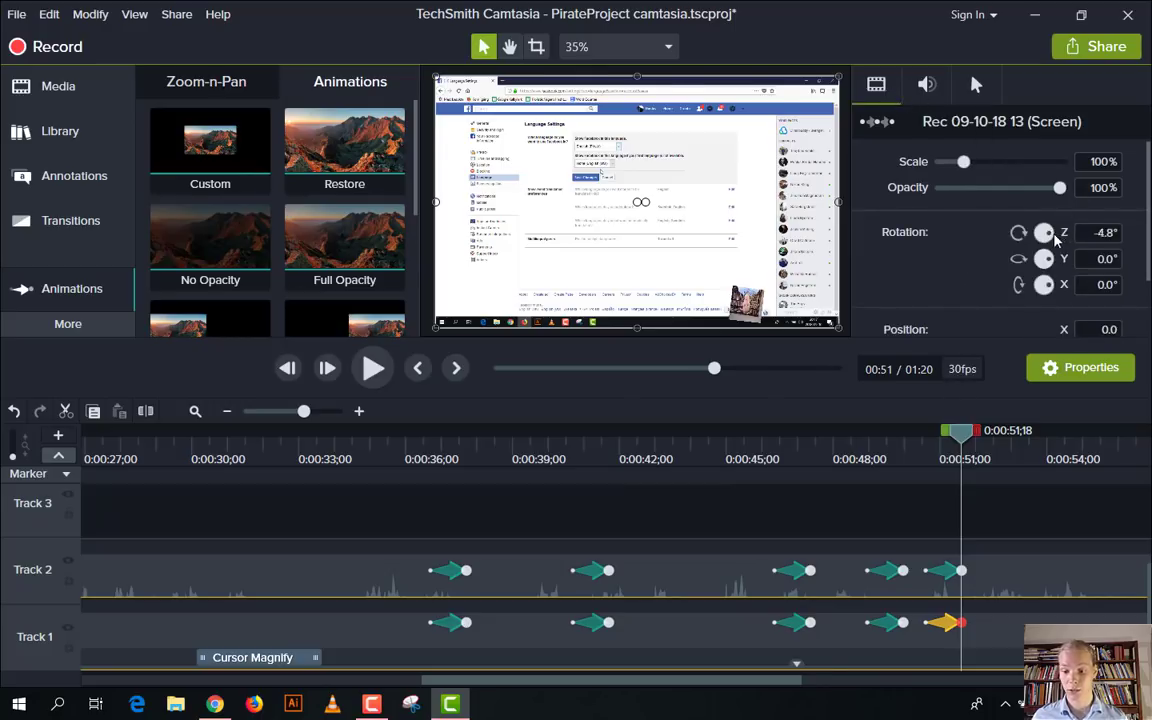
drag(1056, 238, 925, 436)
click(376, 370)
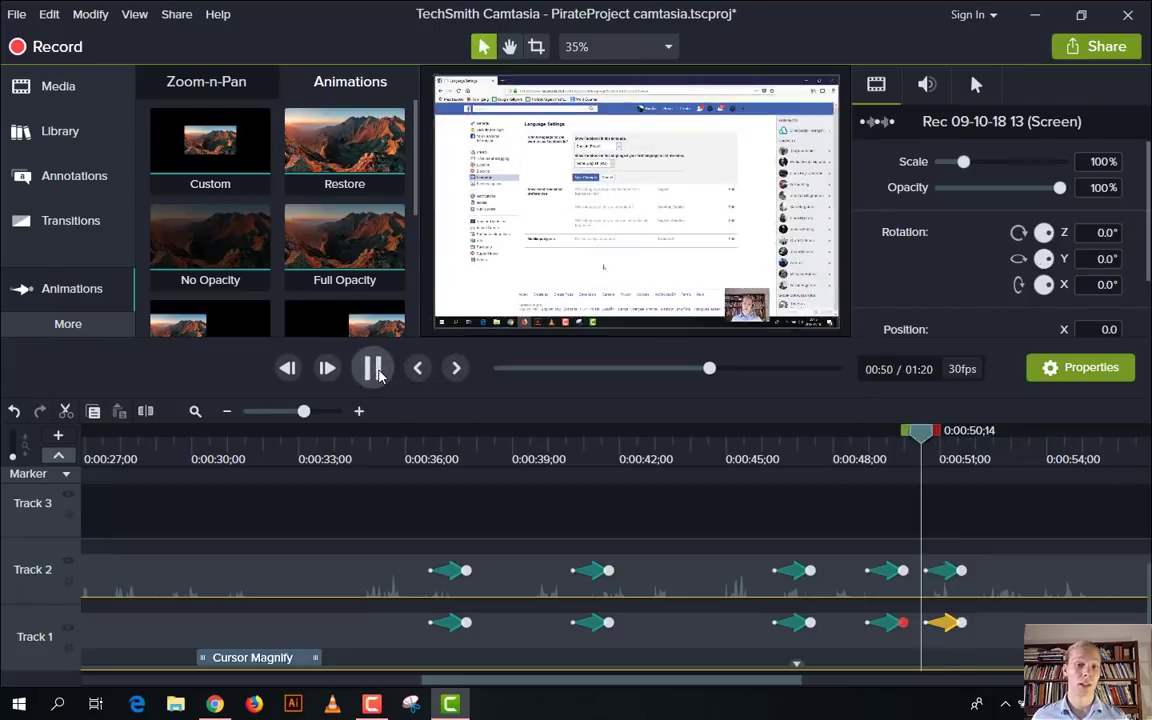
click(375, 369)
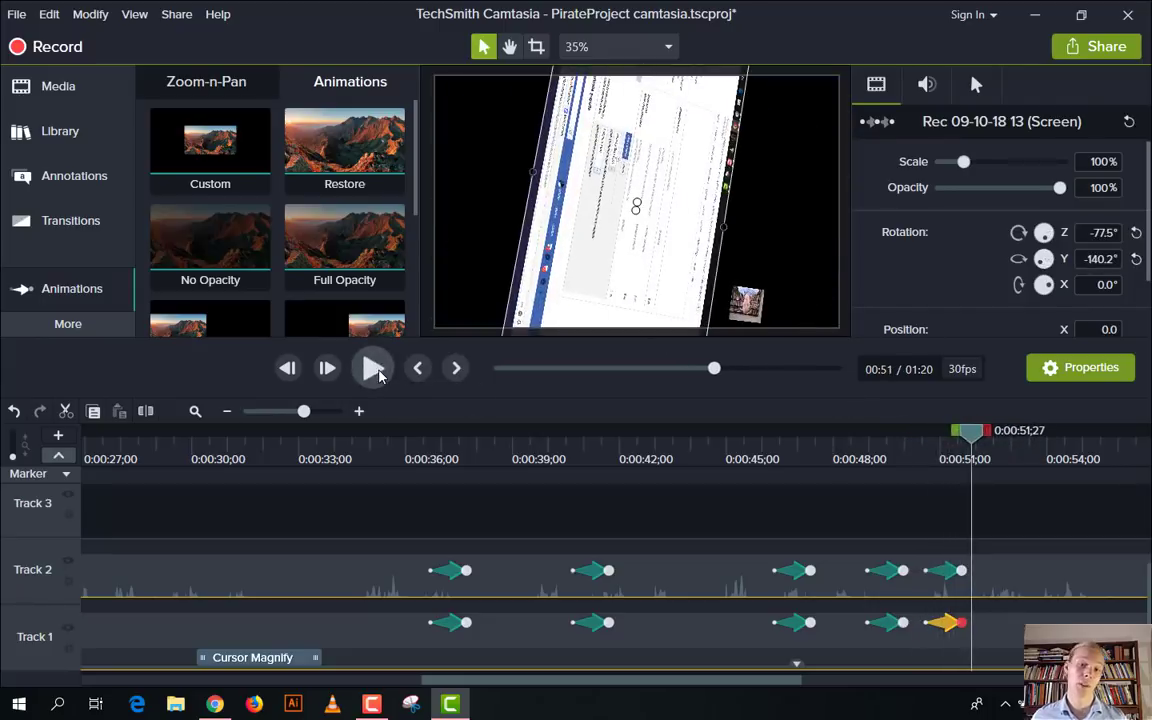